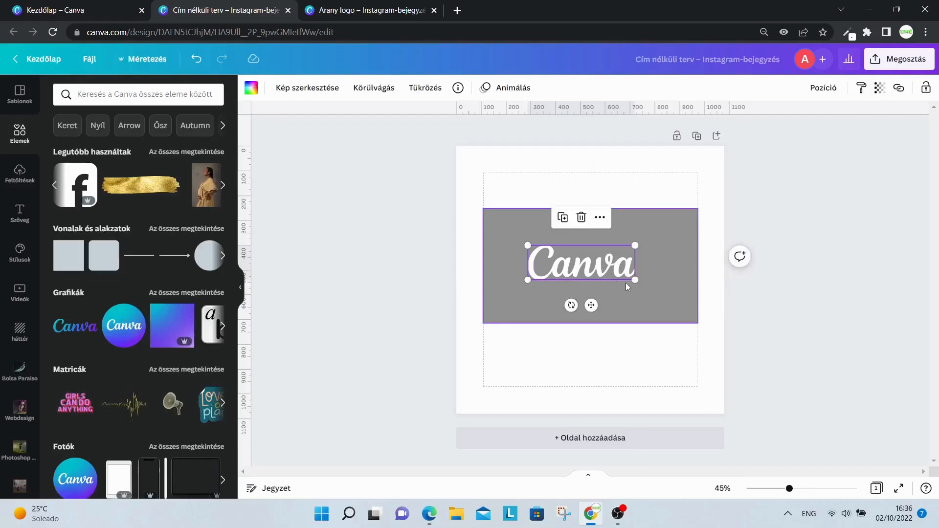
Step: Enlarge the white Canva logo on the gray rectangle and duplicate the page
{"action": "mouse_move", "coordinate": [637, 282]}
{"action": "left_mouse_down"}
{"action": "mouse_move", "coordinate": [674, 293]}
{"action": "mouse_move", "coordinate": [644, 290]}
{"action": "left_mouse_up"}
{"action": "left_click", "coordinate": [656, 324]}
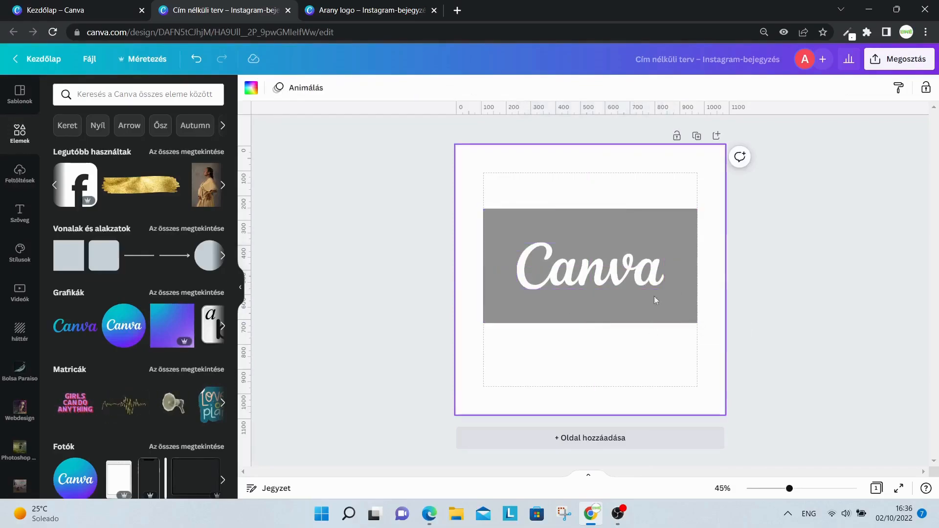
{"action": "left_click", "coordinate": [696, 137]}
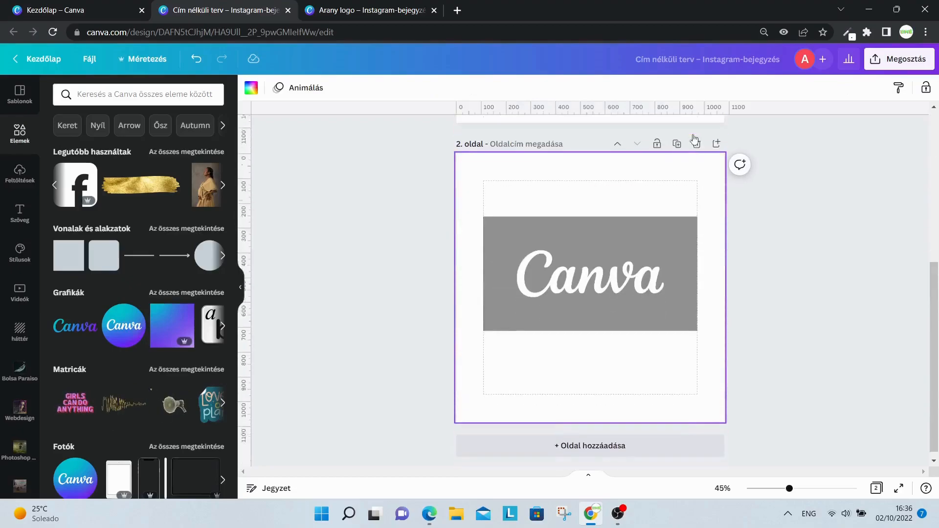
Step: On the second page, replace the Canva logo with the Facebook icon, shrunk to fit the left half of the gray rectangle
{"action": "left_click", "coordinate": [548, 286]}
{"action": "key", "text": "Delete"}
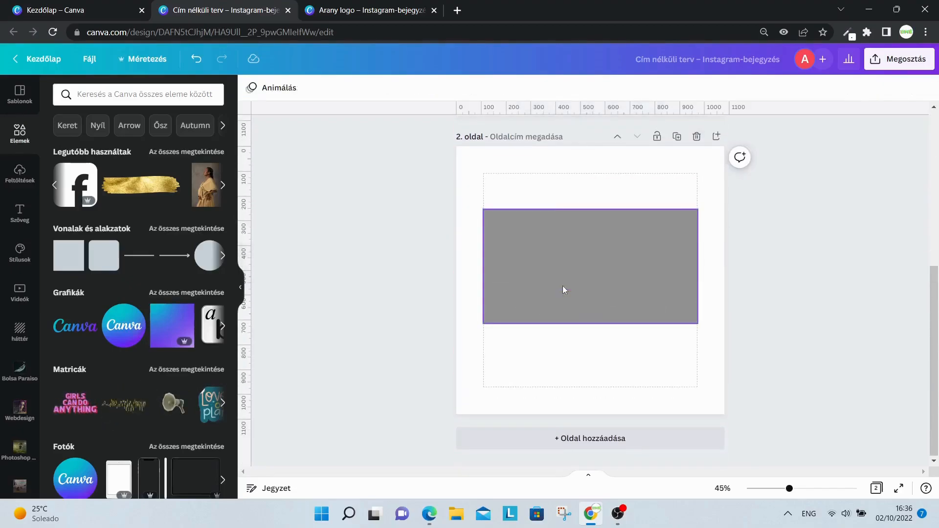
{"action": "left_click", "coordinate": [74, 186]}
{"action": "left_click_drag", "start_coordinate": [644, 227], "coordinate": [608, 263]}
{"action": "left_click_drag", "start_coordinate": [576, 304], "coordinate": [546, 273]}
{"action": "mouse_move", "coordinate": [575, 303]}
{"action": "left_mouse_down"}
{"action": "mouse_move", "coordinate": [586, 311]}
{"action": "mouse_move", "coordinate": [567, 290]}
{"action": "left_mouse_up"}
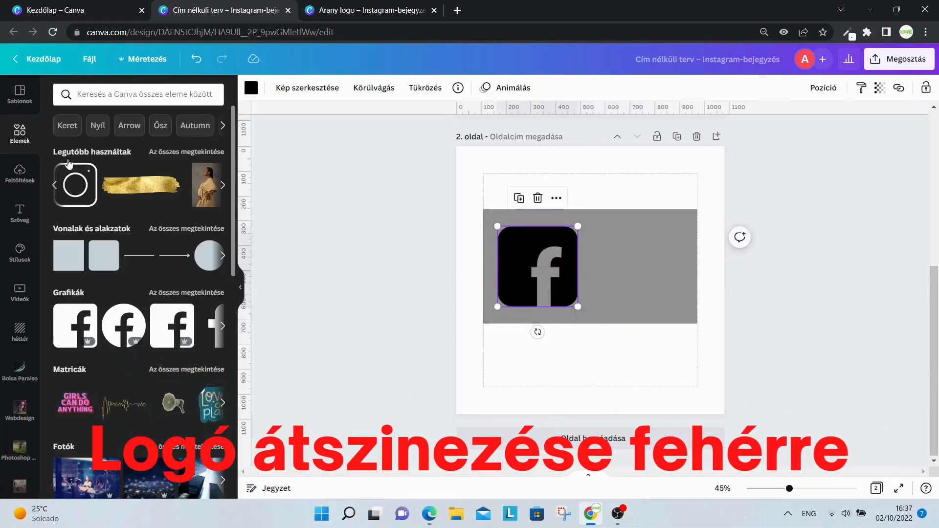
Step: Add the recently used Instagram icon beside the Facebook icon and shrink it to about the same size
{"action": "left_click_drag", "start_coordinate": [74, 187], "coordinate": [604, 260]}
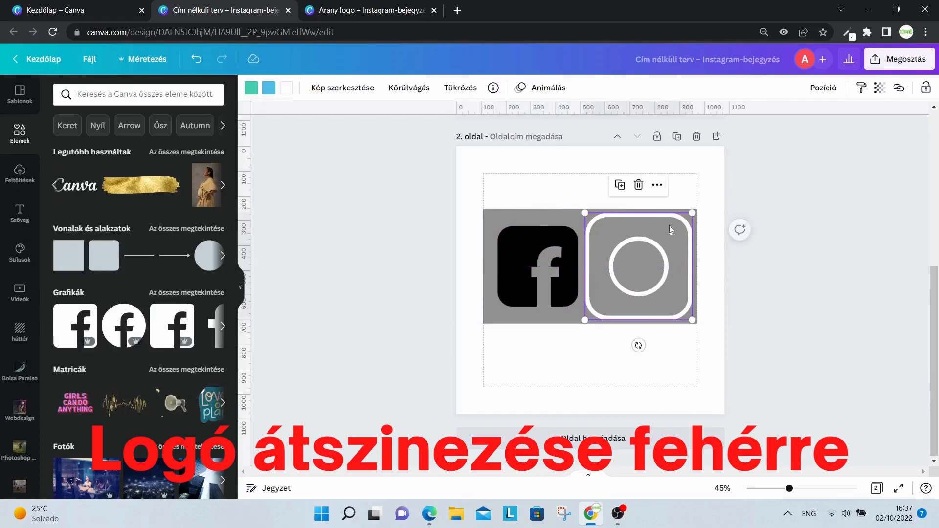
{"action": "left_click_drag", "start_coordinate": [692, 213], "coordinate": [664, 241]}
{"action": "left_click_drag", "start_coordinate": [634, 273], "coordinate": [645, 256]}
Step: Recolour the Facebook icon white
{"action": "left_click", "coordinate": [510, 239]}
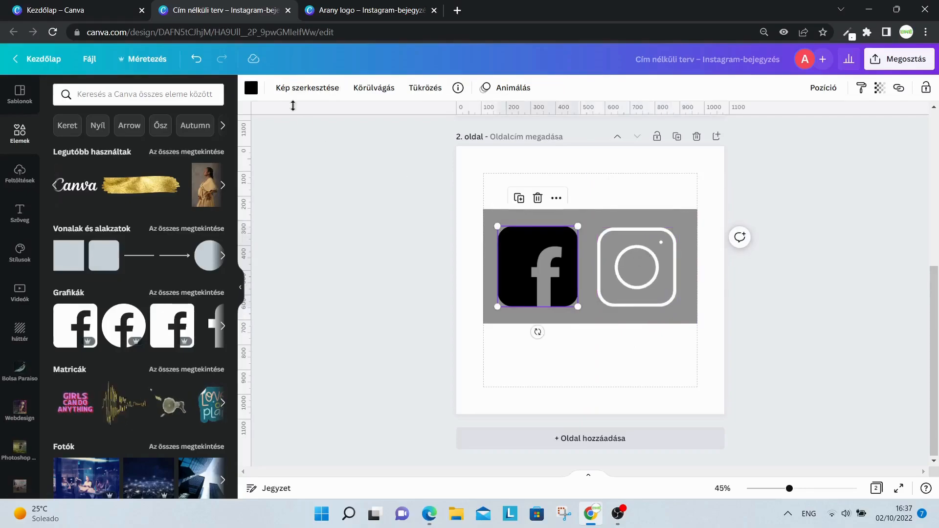
{"action": "left_click", "coordinate": [251, 88]}
{"action": "left_click", "coordinate": [212, 146]}
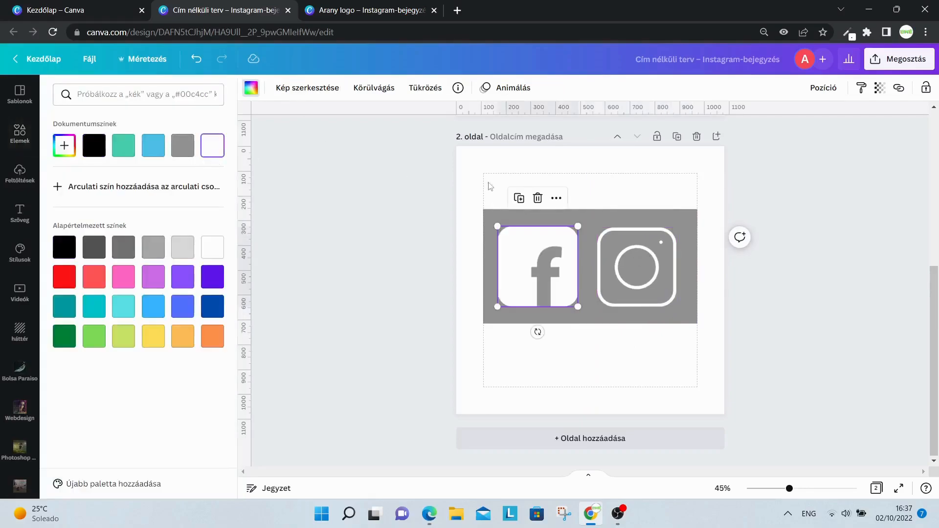
Step: Recolour the rectangle behind the two icons yellow and trim its four sides close to them
{"action": "left_click", "coordinate": [620, 213]}
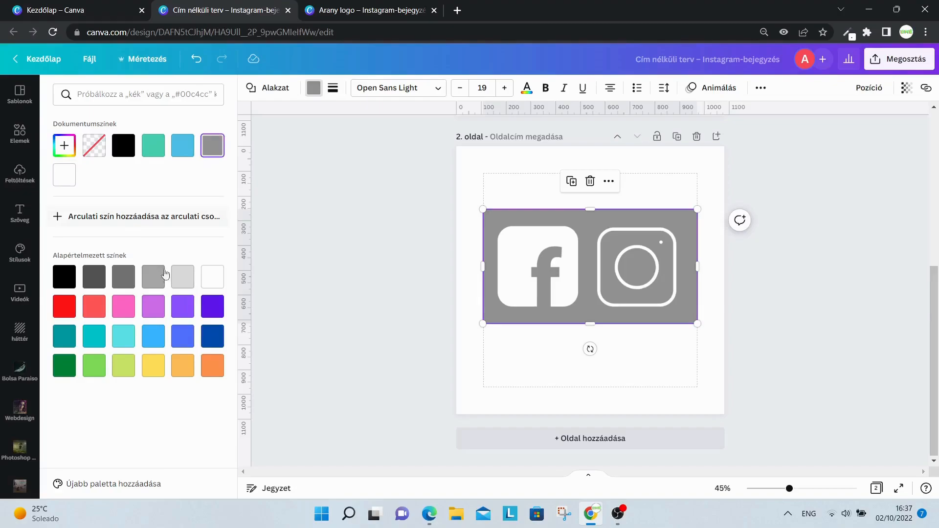
{"action": "left_click", "coordinate": [161, 360]}
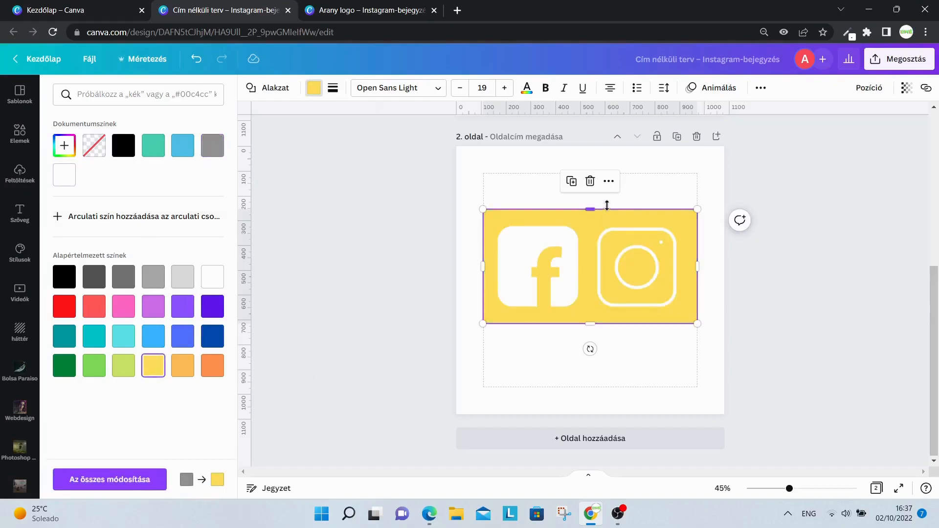
{"action": "left_click_drag", "start_coordinate": [608, 210], "coordinate": [606, 219]}
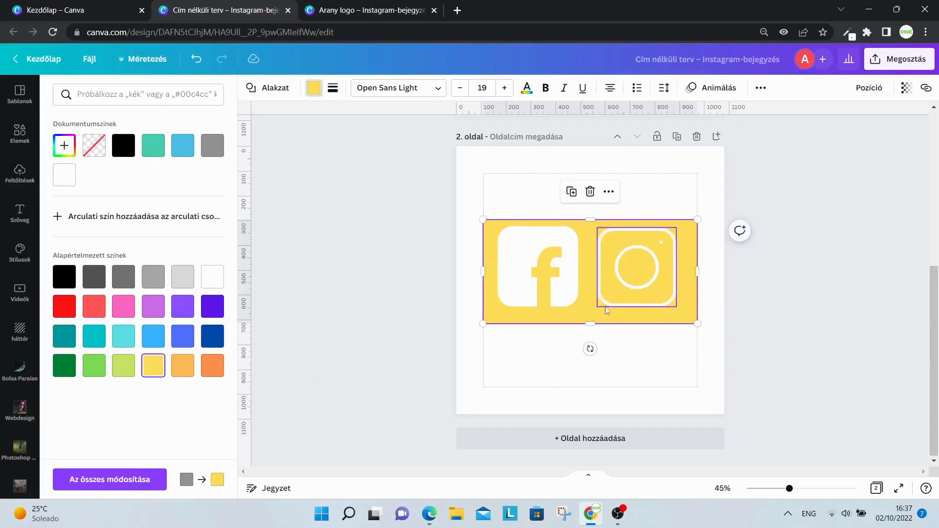
{"action": "left_click_drag", "start_coordinate": [607, 326], "coordinate": [605, 314]}
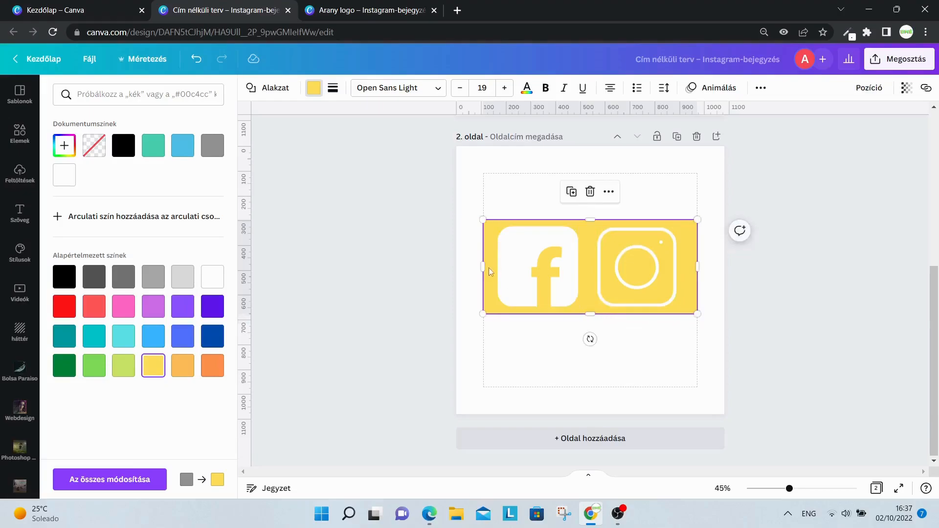
{"action": "left_click_drag", "start_coordinate": [481, 267], "coordinate": [488, 267]}
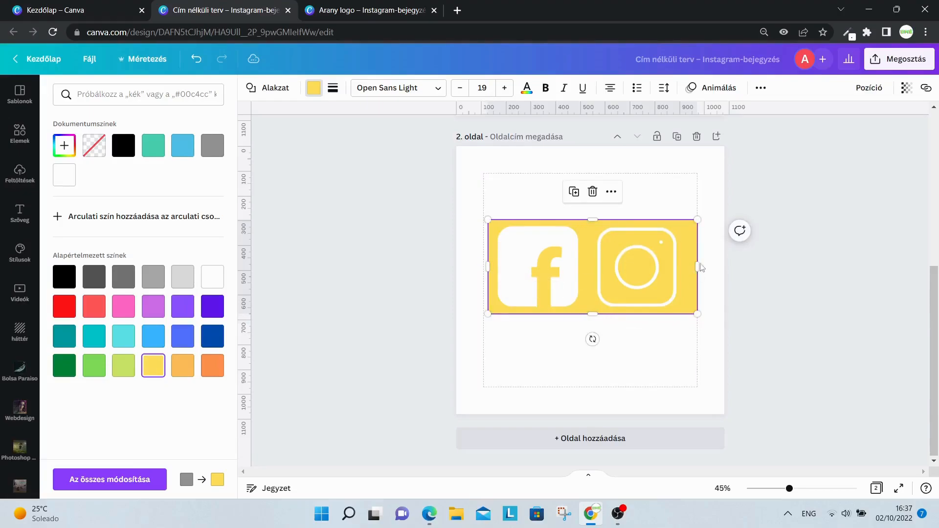
{"action": "left_click_drag", "start_coordinate": [694, 268], "coordinate": [686, 268]}
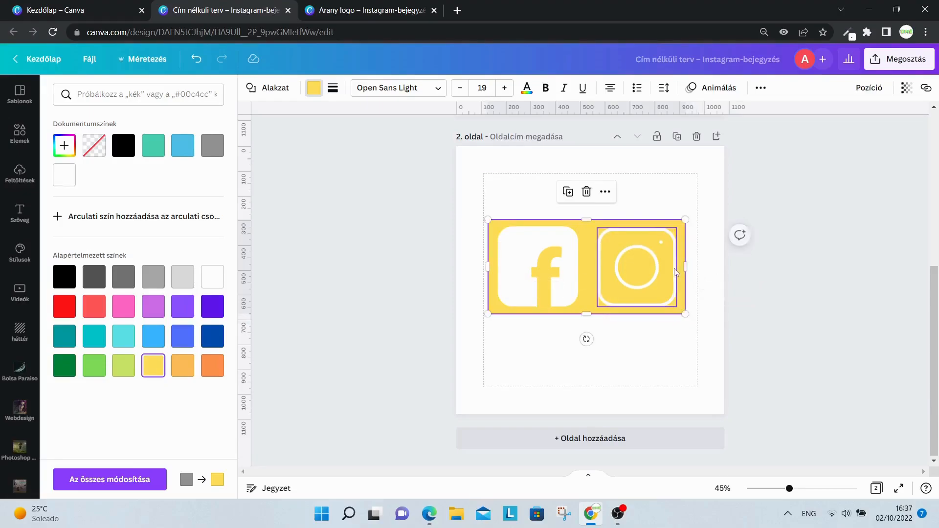
Step: Recolour the gray rectangle behind the Canva logo on the first page with the document's yellow
{"action": "scroll", "coordinate": [667, 278], "scroll_direction": "up", "scroll_amount": 3}
{"action": "scroll", "coordinate": [666, 278], "scroll_direction": "up", "scroll_amount": 2}
{"action": "left_click", "coordinate": [621, 227]}
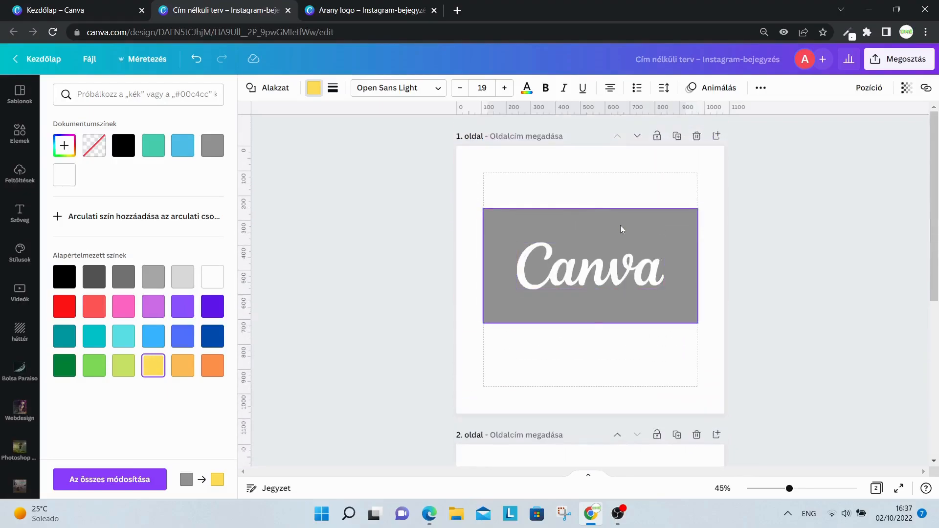
{"action": "left_click", "coordinate": [316, 91]}
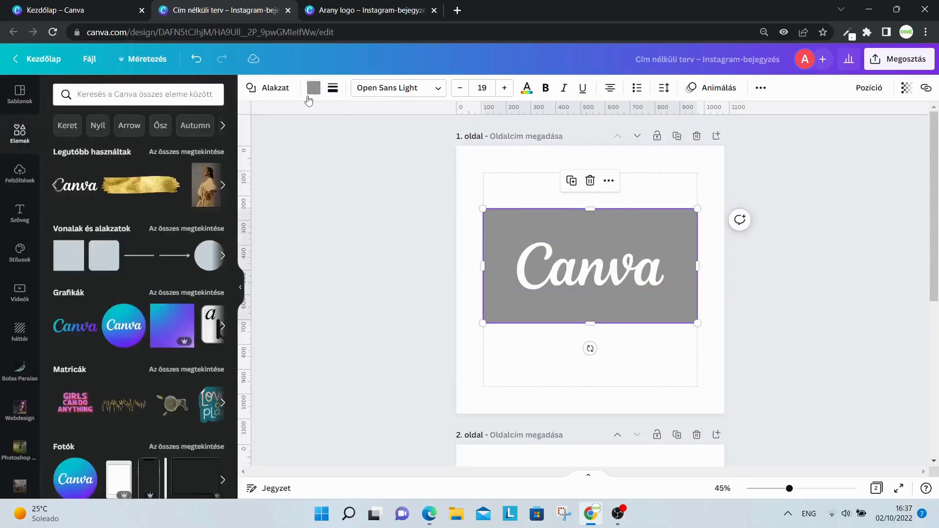
{"action": "left_click", "coordinate": [312, 90]}
{"action": "left_click", "coordinate": [64, 175]}
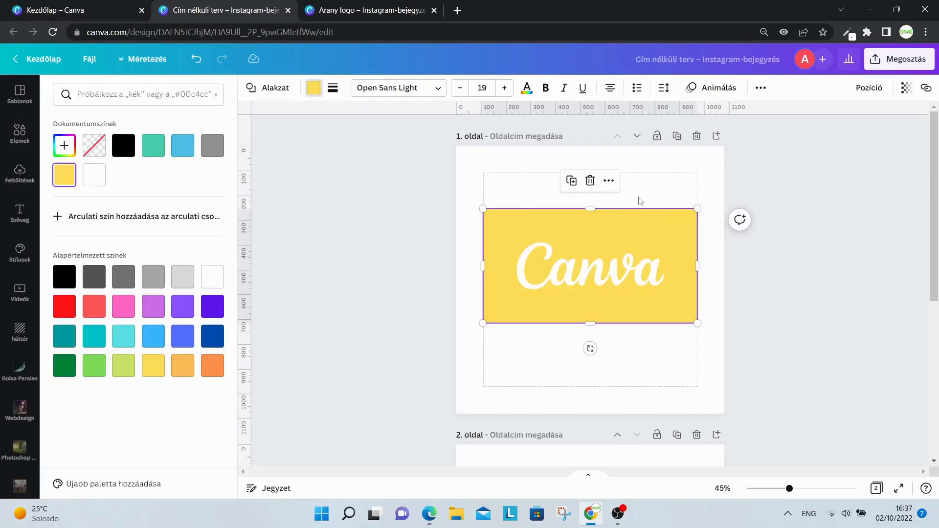
Step: Trim all four sides of the yellow rectangle so that it closely frames the Canva logo
{"action": "left_click_drag", "start_coordinate": [657, 211], "coordinate": [634, 236]}
{"action": "left_click_drag", "start_coordinate": [631, 319], "coordinate": [626, 294]}
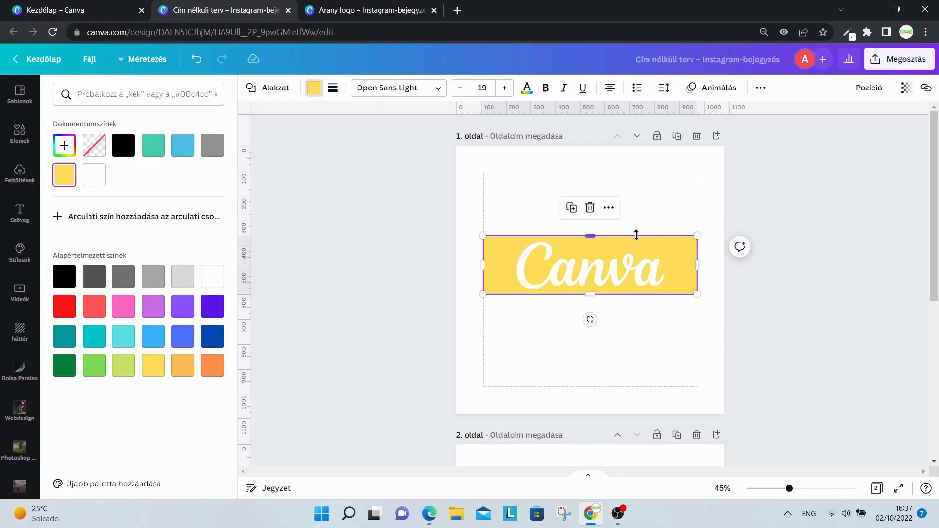
{"action": "left_click_drag", "start_coordinate": [637, 235], "coordinate": [630, 237]}
{"action": "left_click_drag", "start_coordinate": [484, 266], "coordinate": [507, 265]}
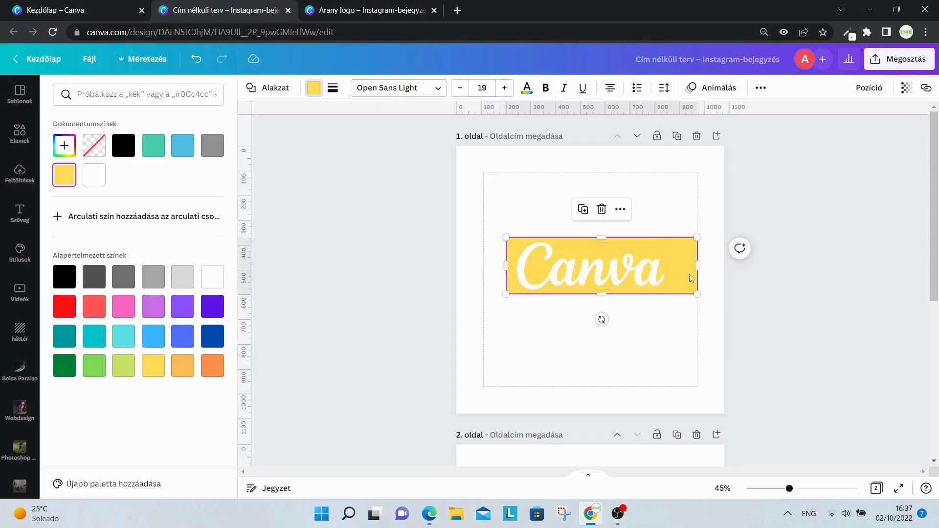
{"action": "left_click_drag", "start_coordinate": [696, 264], "coordinate": [672, 264]}
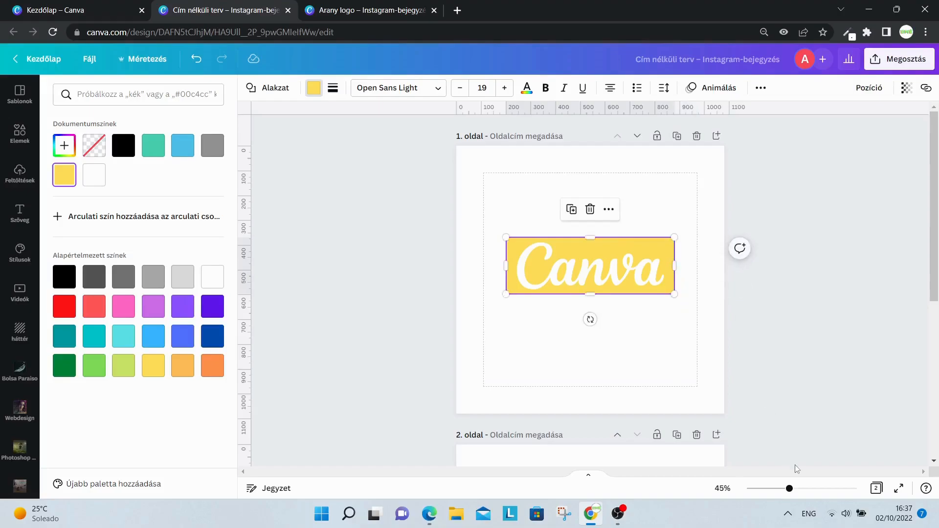
Step: Add a white square over the yellow area above the logo's middle letters and place a copy above the final "a"
{"action": "left_click_drag", "start_coordinate": [789, 489], "coordinate": [813, 489]}
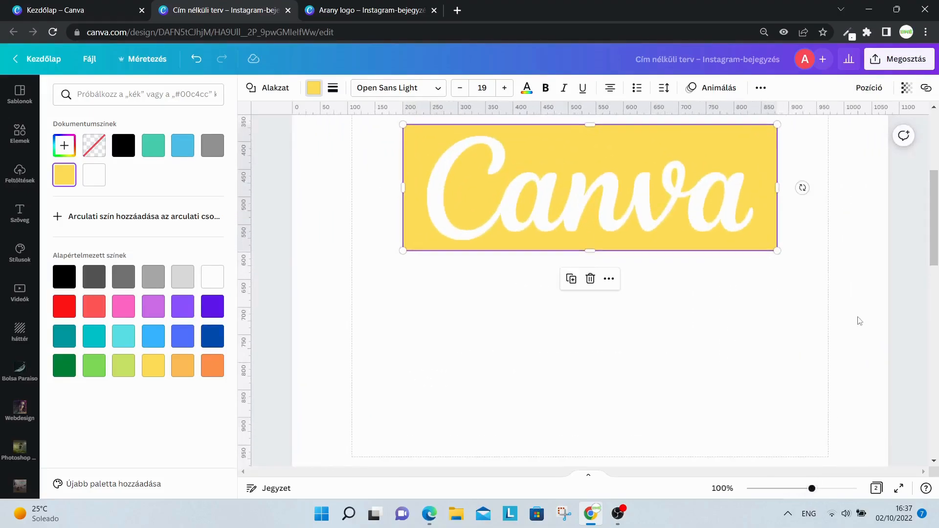
{"action": "scroll", "coordinate": [860, 321], "scroll_direction": "up", "scroll_amount": 2}
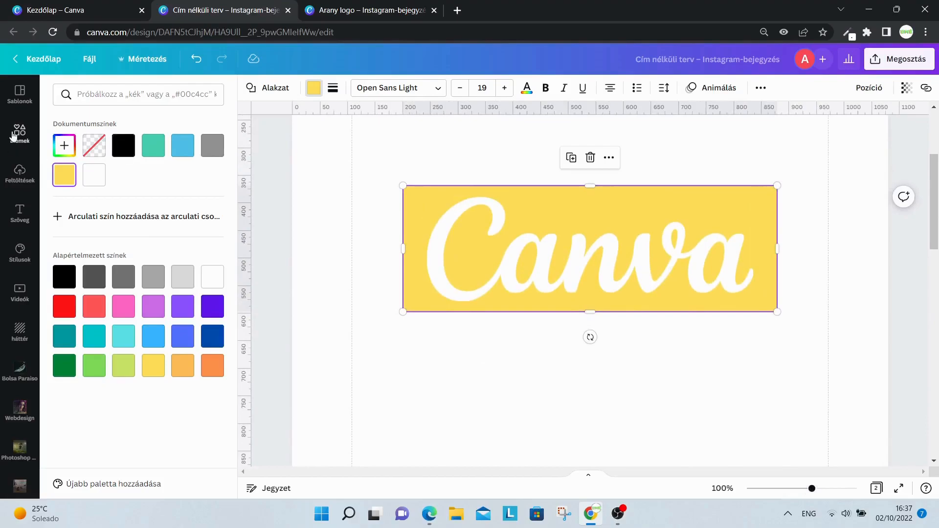
{"action": "left_click", "coordinate": [18, 139]}
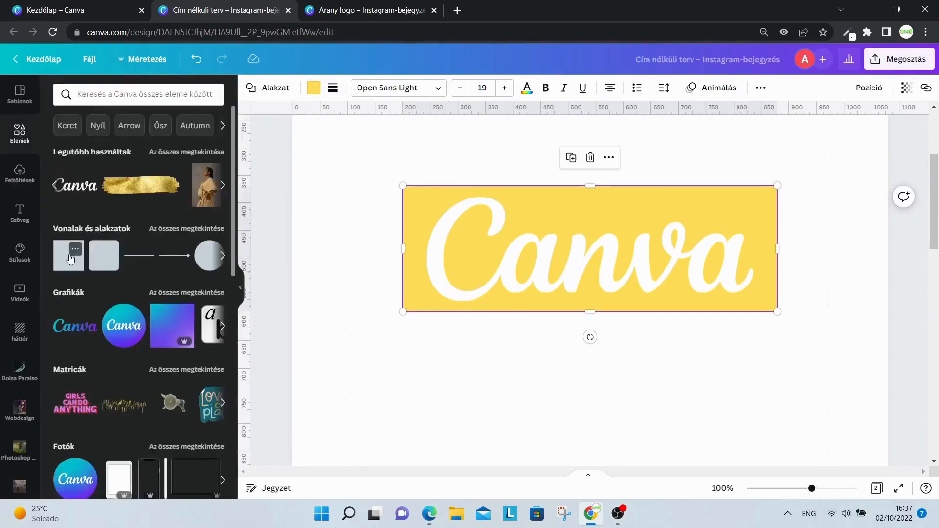
{"action": "left_click", "coordinate": [68, 255]}
{"action": "left_click_drag", "start_coordinate": [634, 352], "coordinate": [661, 196]}
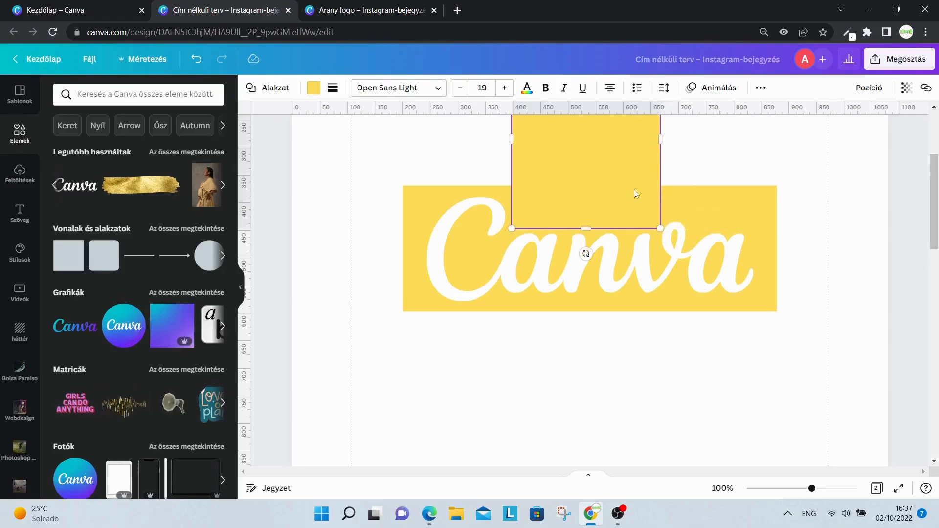
{"action": "left_click", "coordinate": [311, 88]}
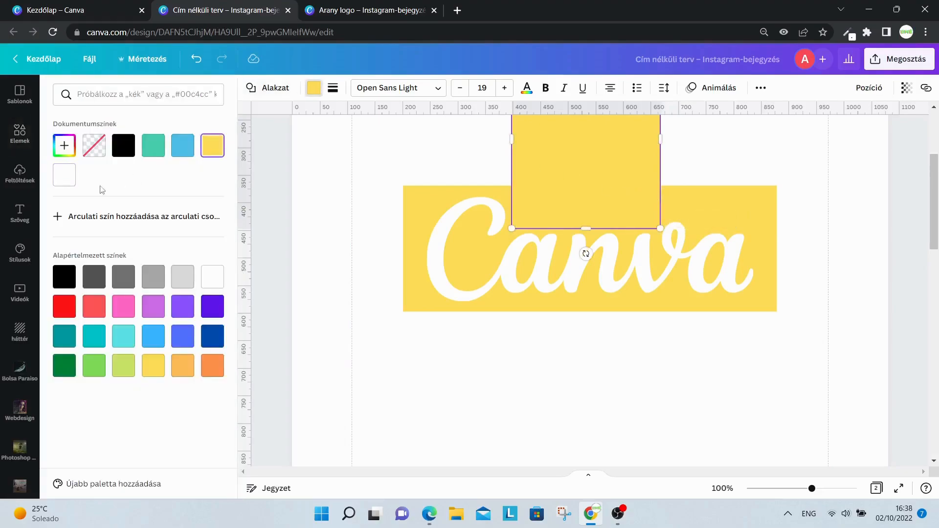
{"action": "left_click", "coordinate": [65, 175]}
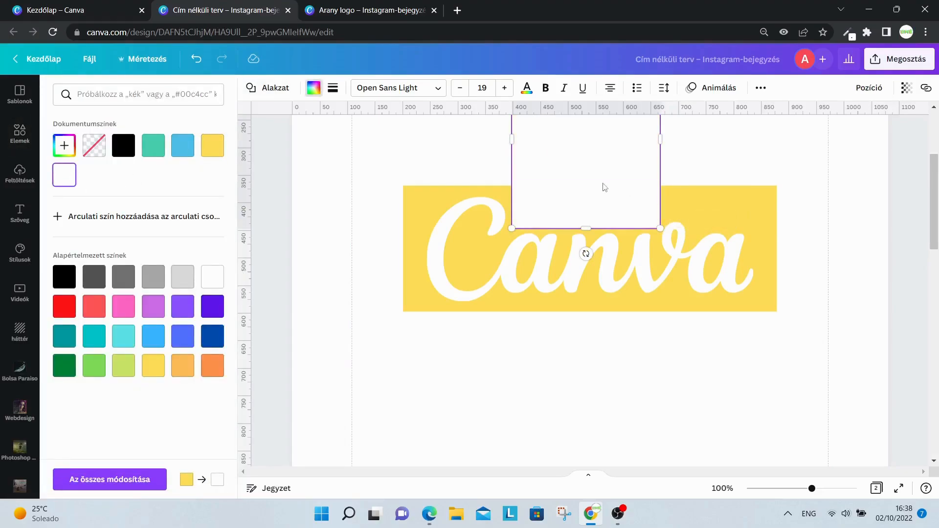
{"action": "left_click_drag", "start_coordinate": [618, 199], "coordinate": [785, 188]}
{"action": "left_click", "coordinate": [640, 180]}
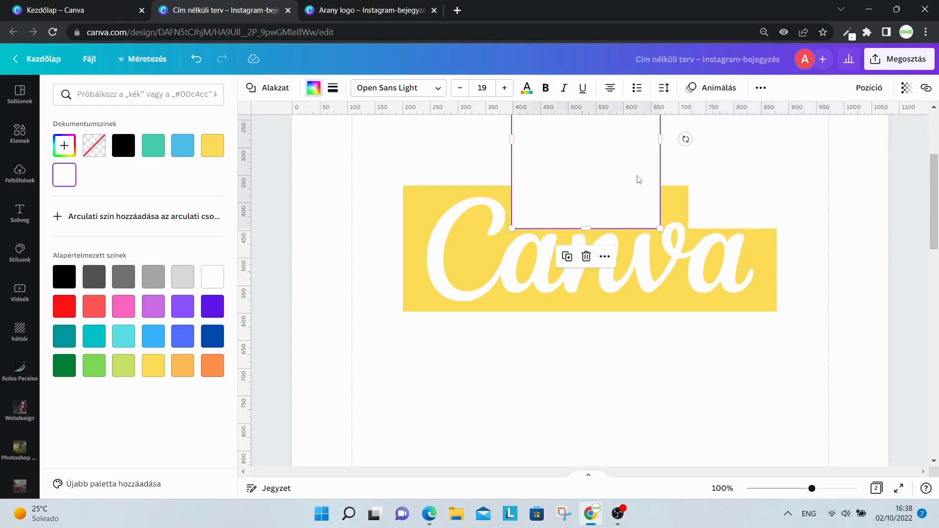
{"action": "key", "text": "ctrl+d"}
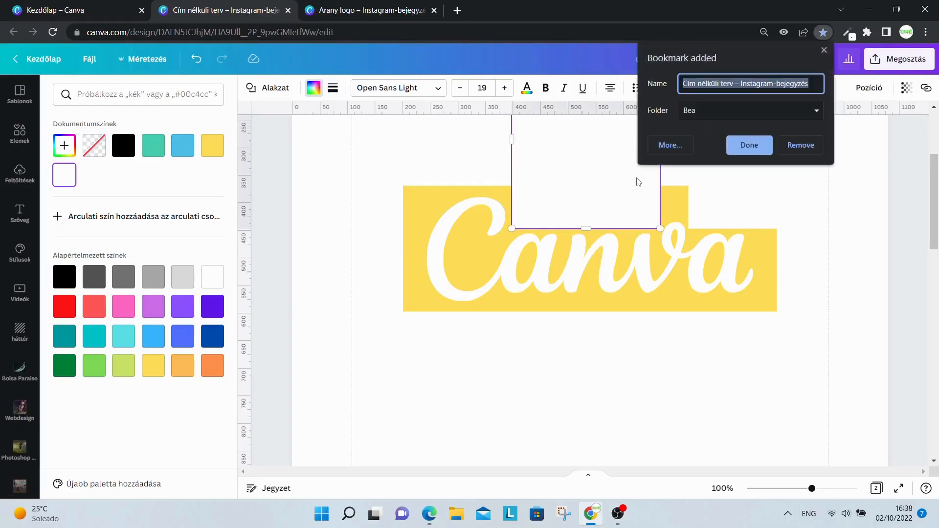
{"action": "left_click", "coordinate": [824, 50]}
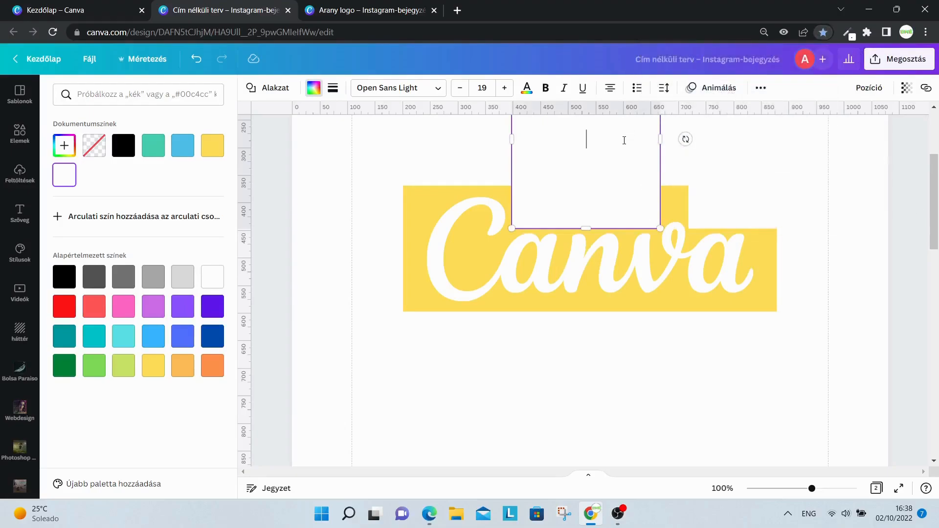
{"action": "key", "text": "ctrl+d"}
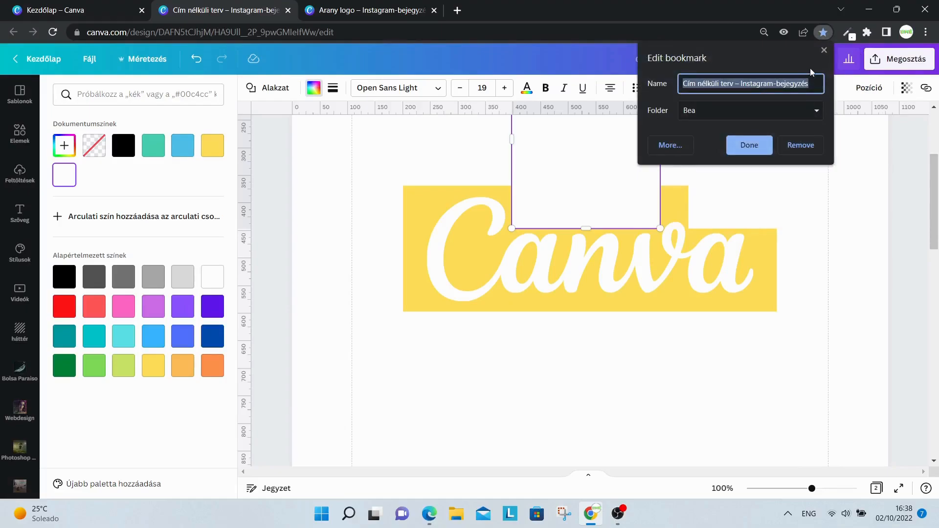
{"action": "left_click", "coordinate": [825, 51]}
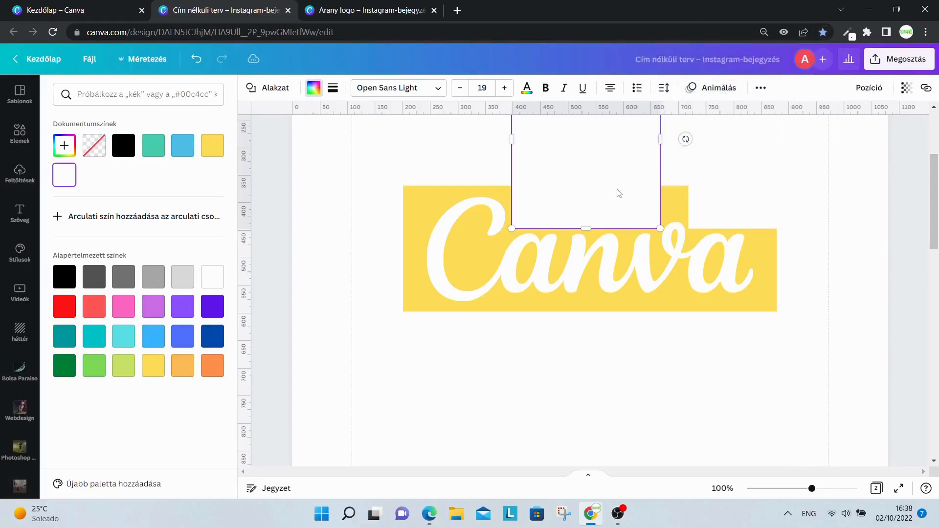
Step: Place another copy of the white square over the remaining yellow strip above the "v" of the logo
{"action": "left_click_drag", "start_coordinate": [589, 196], "coordinate": [685, 179]}
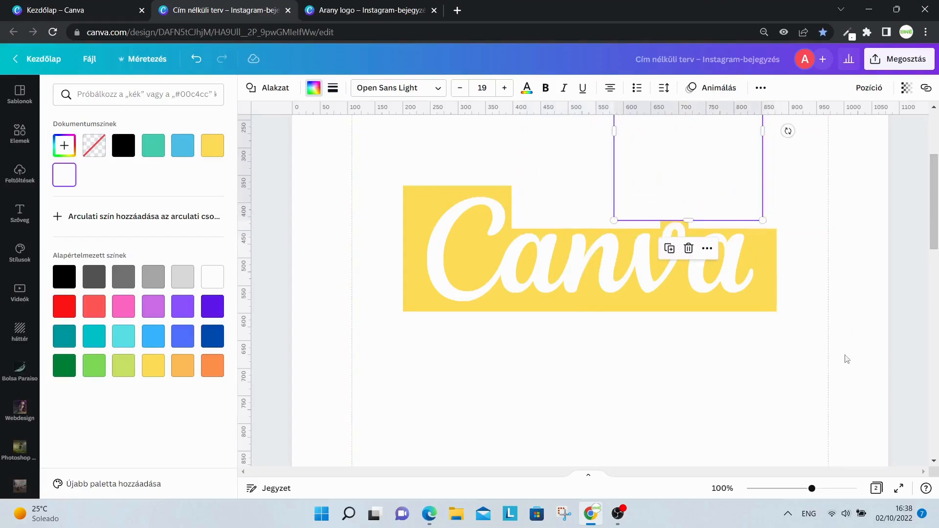
{"action": "key", "text": "Escape"}
Step: Download only the first page, with the Canva logo, as a PNG image
{"action": "left_click_drag", "start_coordinate": [816, 495], "coordinate": [776, 496]}
{"action": "scroll", "coordinate": [730, 341], "scroll_direction": "down", "scroll_amount": 3}
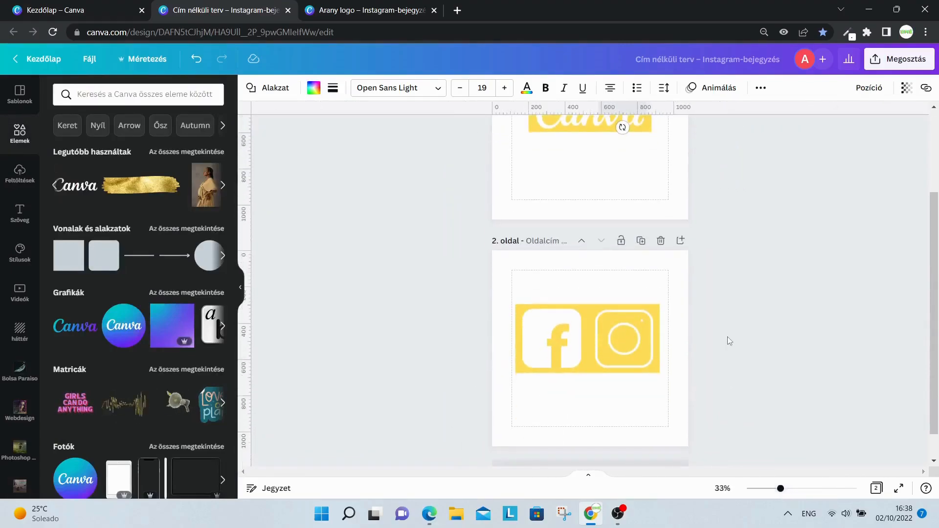
{"action": "scroll", "coordinate": [728, 337], "scroll_direction": "up", "scroll_amount": 3}
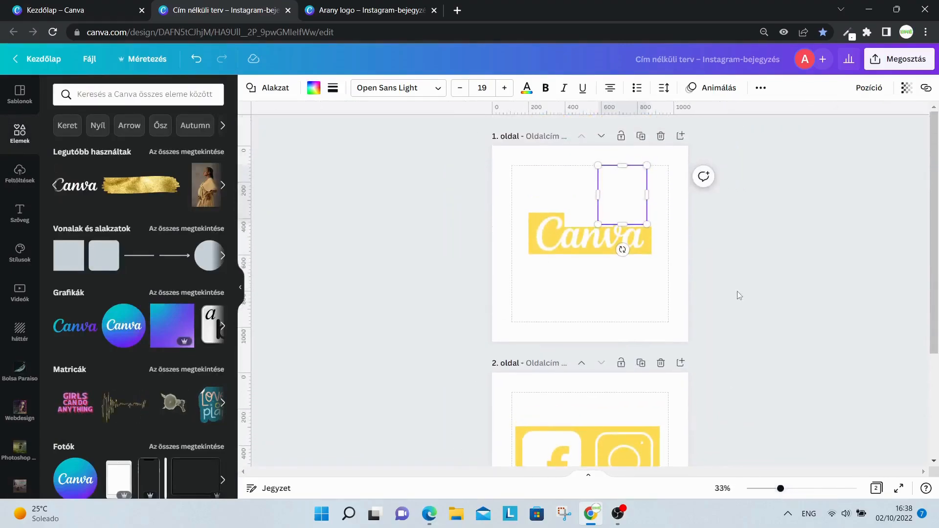
{"action": "left_click", "coordinate": [888, 60]}
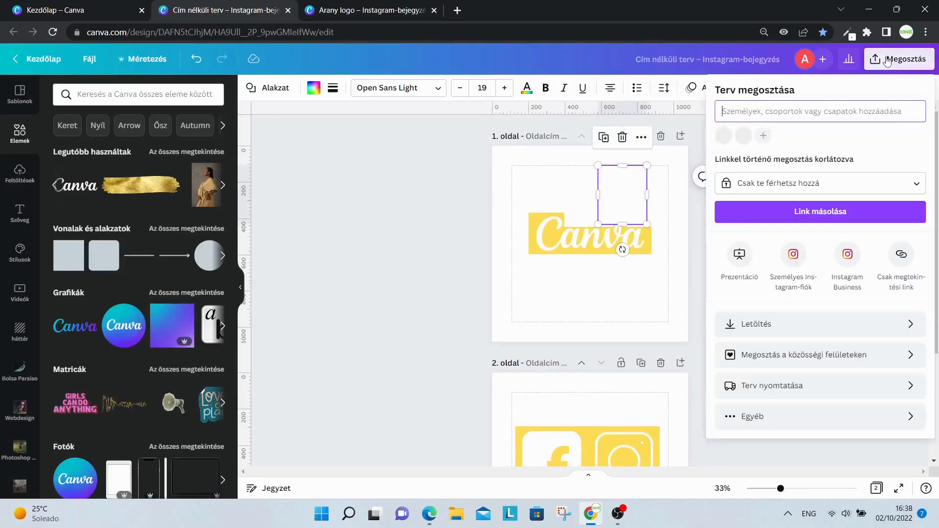
{"action": "left_click", "coordinate": [771, 325]}
{"action": "left_click", "coordinate": [911, 274]}
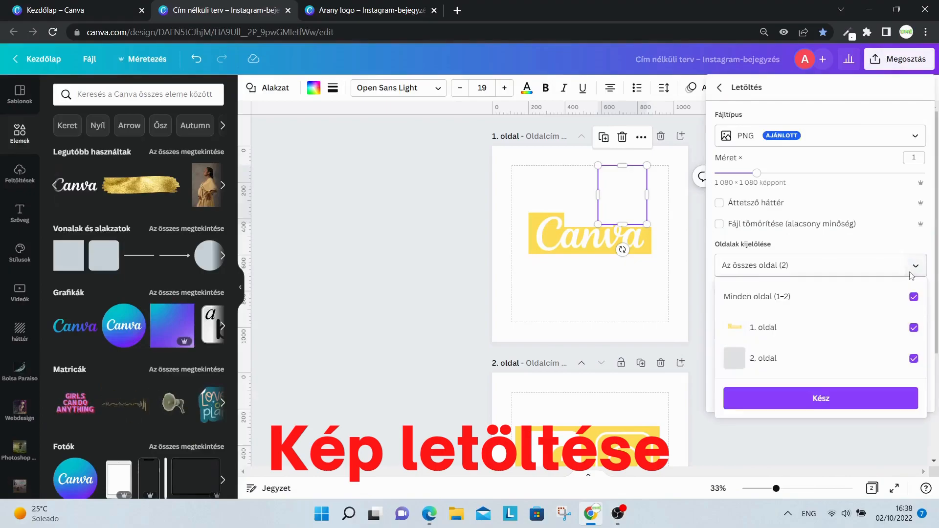
{"action": "left_click", "coordinate": [914, 297]}
{"action": "left_click", "coordinate": [913, 328]}
{"action": "left_click", "coordinate": [880, 399]}
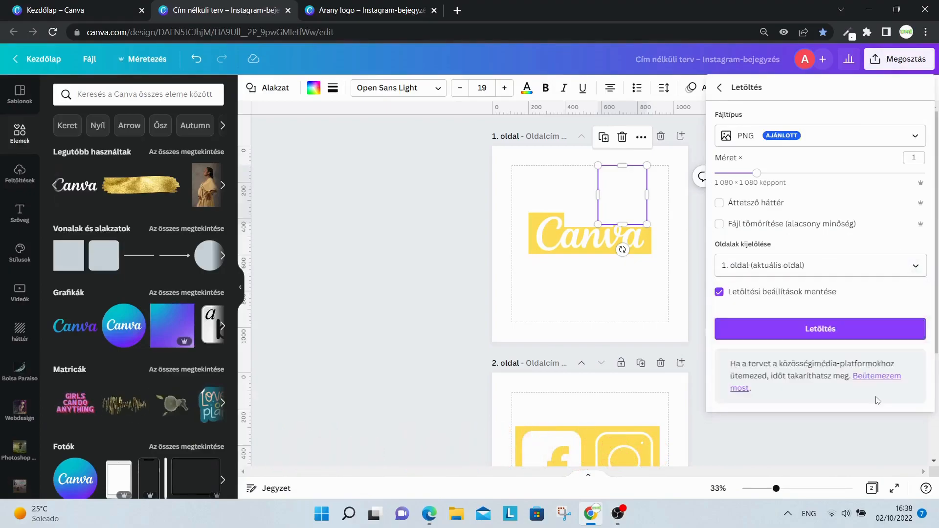
{"action": "left_click", "coordinate": [827, 330]}
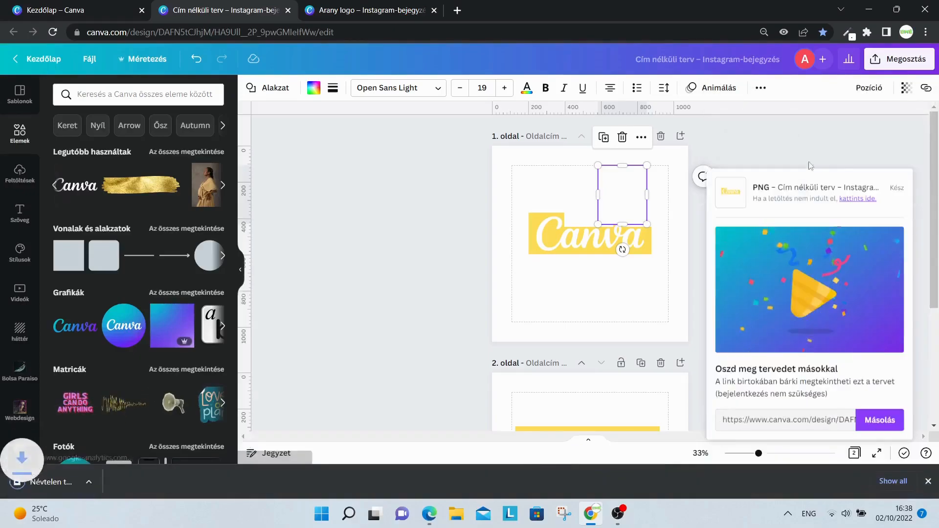
Step: Add a third page and place the downloaded image "Névtelen terv (5).png" on it
{"action": "scroll", "coordinate": [694, 298], "scroll_direction": "down", "scroll_amount": 5}
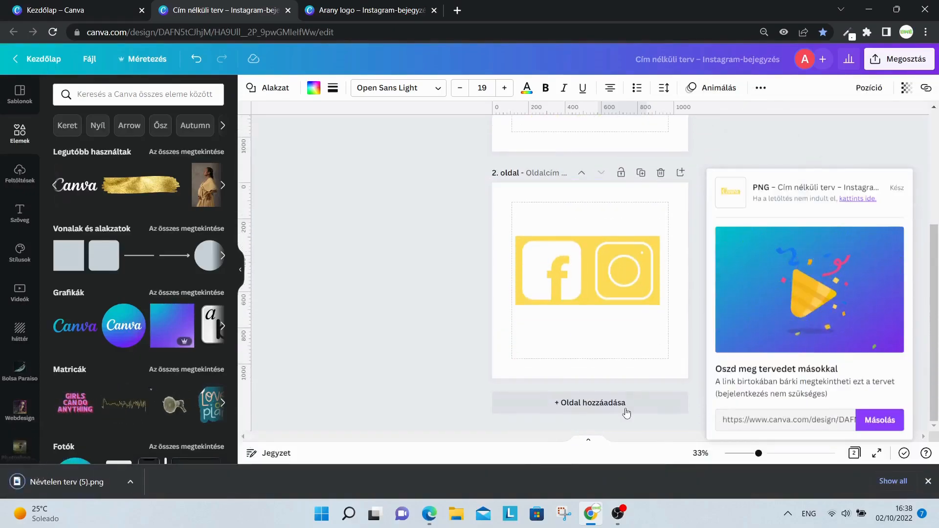
{"action": "left_click", "coordinate": [627, 414]}
{"action": "left_click_drag", "start_coordinate": [87, 489], "coordinate": [563, 278]}
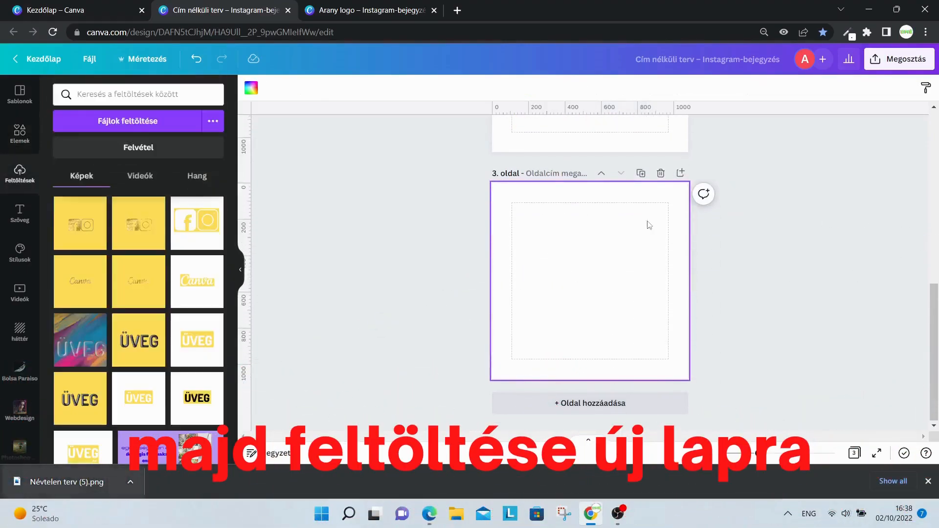
Step: Set the third page's background colour to black
{"action": "left_click", "coordinate": [526, 199]}
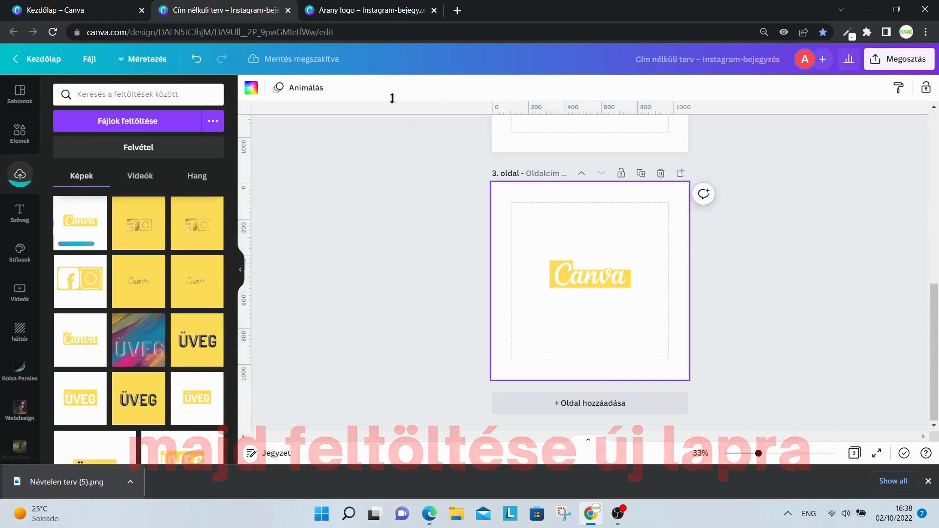
{"action": "left_click", "coordinate": [252, 89]}
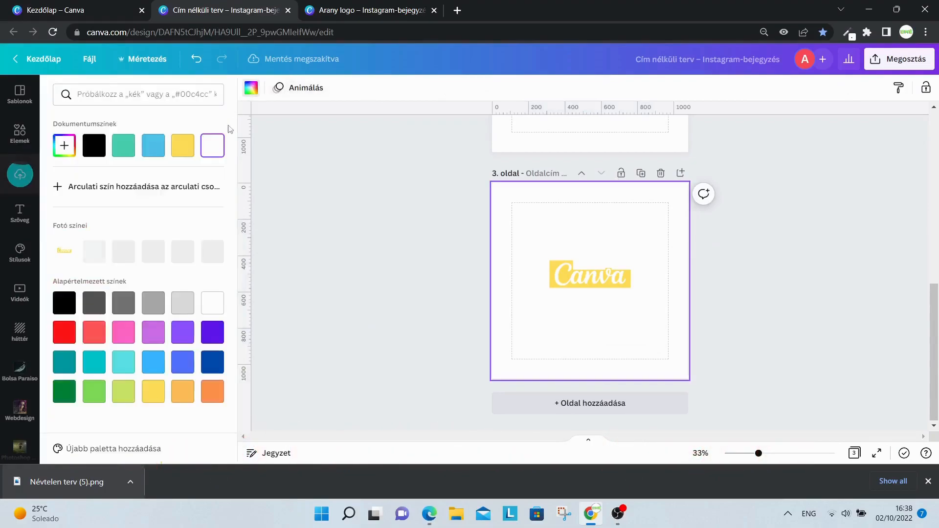
{"action": "left_click", "coordinate": [94, 146]}
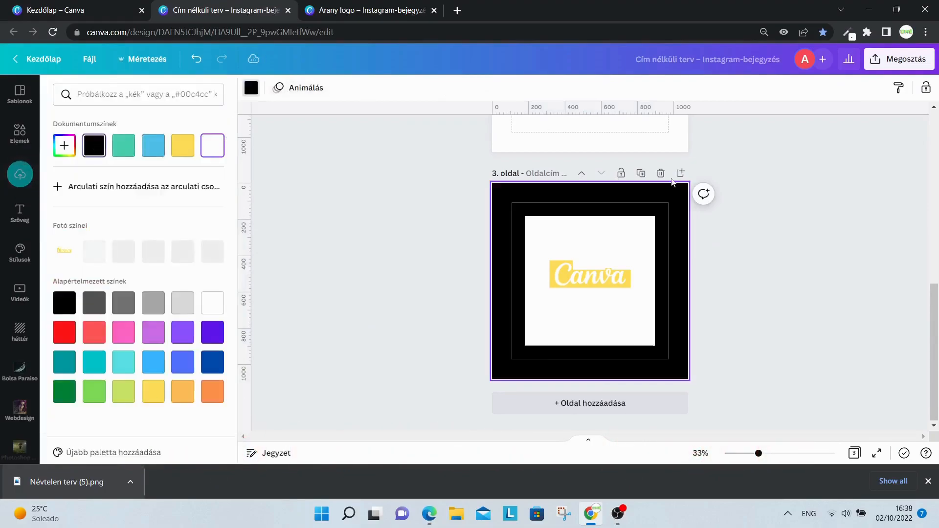
Step: Duplicate the black page and delete the Canva logo image from the copy
{"action": "left_click", "coordinate": [642, 173]}
{"action": "left_click", "coordinate": [624, 253]}
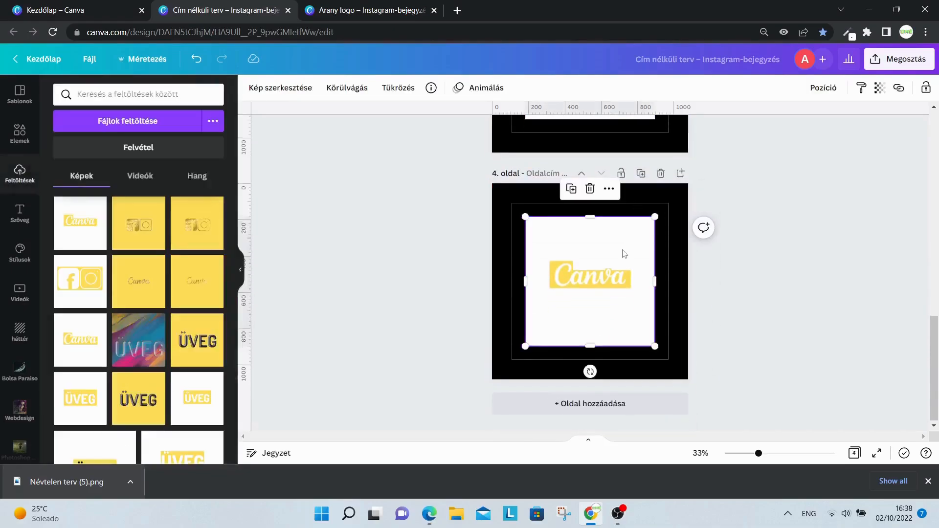
{"action": "key", "text": "Delete"}
{"action": "left_click", "coordinate": [929, 482]}
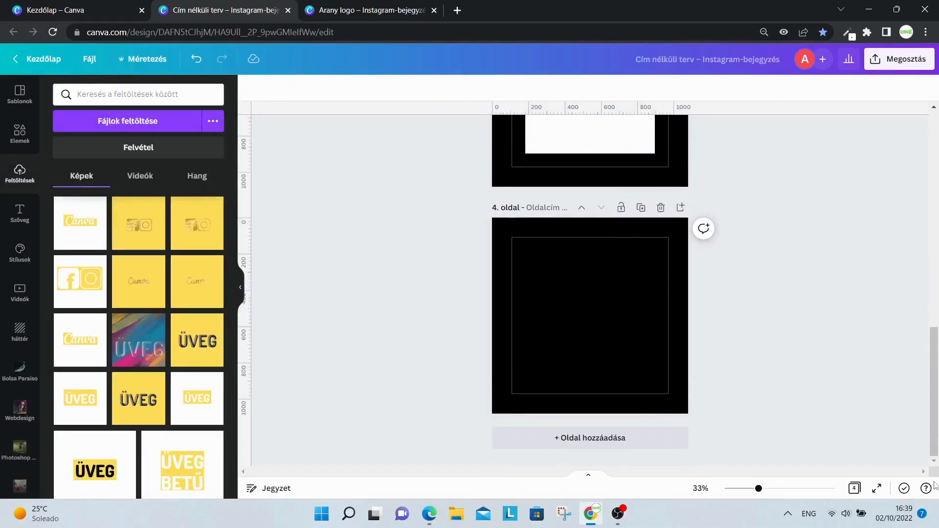
Step: Download only the second page, with the Facebook and Instagram logos, as a PNG image
{"action": "scroll", "coordinate": [820, 307], "scroll_direction": "up", "scroll_amount": 10}
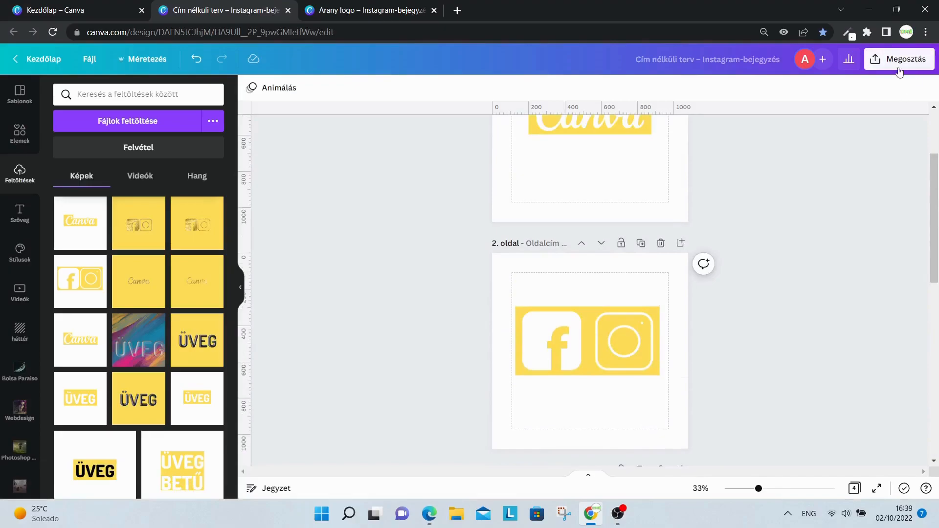
{"action": "left_click", "coordinate": [899, 72]}
{"action": "left_click", "coordinate": [828, 325]}
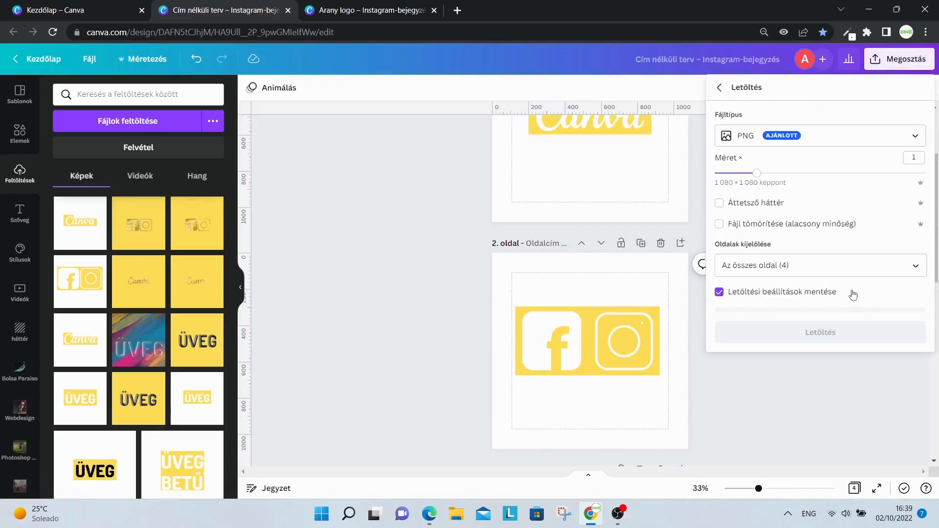
{"action": "left_click", "coordinate": [913, 266]}
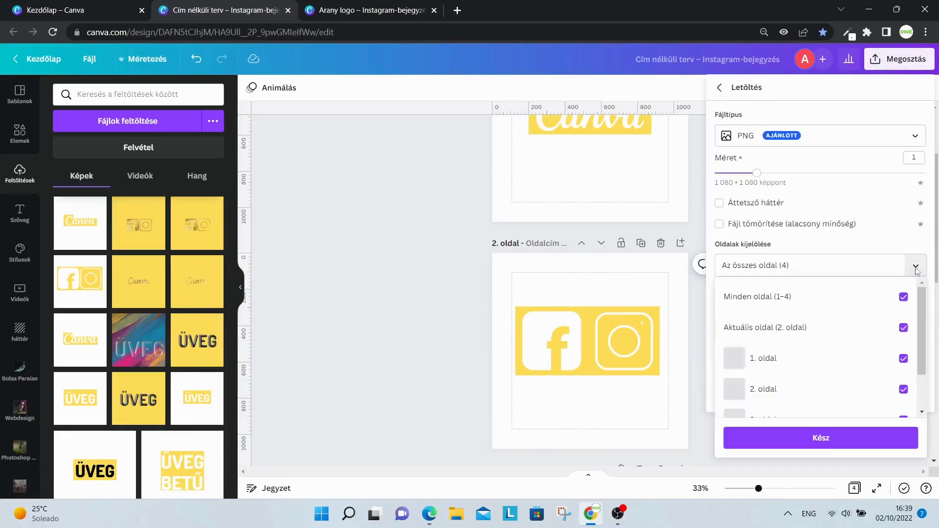
{"action": "scroll", "coordinate": [870, 351], "scroll_direction": "down", "scroll_amount": 1}
{"action": "left_click", "coordinate": [902, 336]}
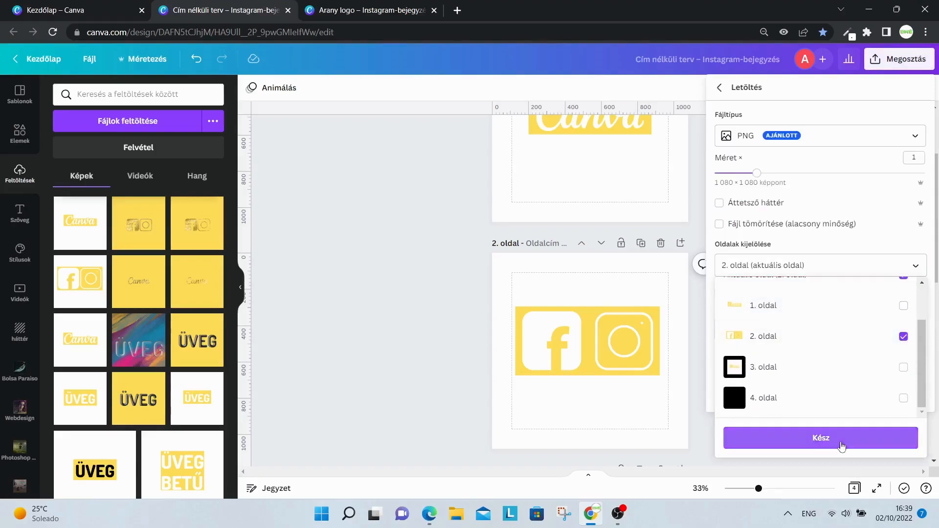
{"action": "left_click", "coordinate": [841, 441]}
{"action": "left_click", "coordinate": [851, 330]}
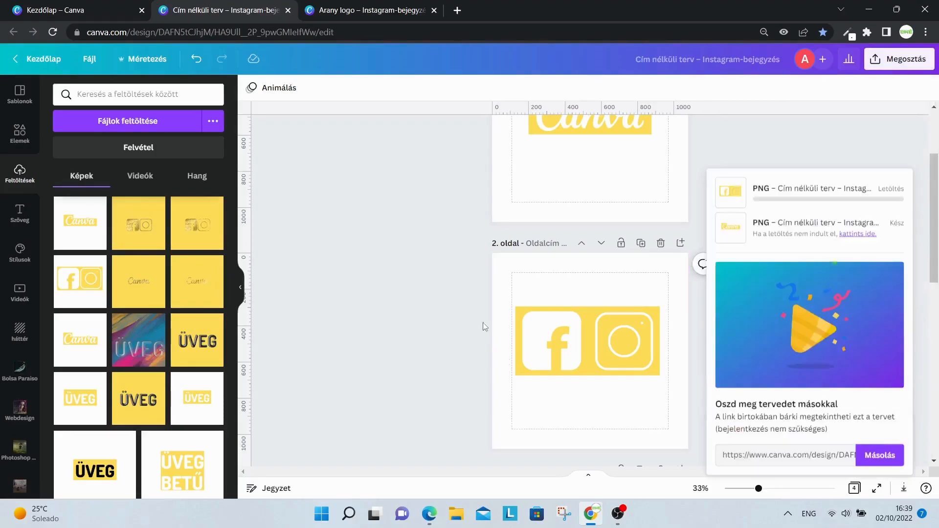
Step: Place the downloaded image "Névtelen terv (6).png" on the black fourth page
{"action": "scroll", "coordinate": [540, 332], "scroll_direction": "down", "scroll_amount": 10}
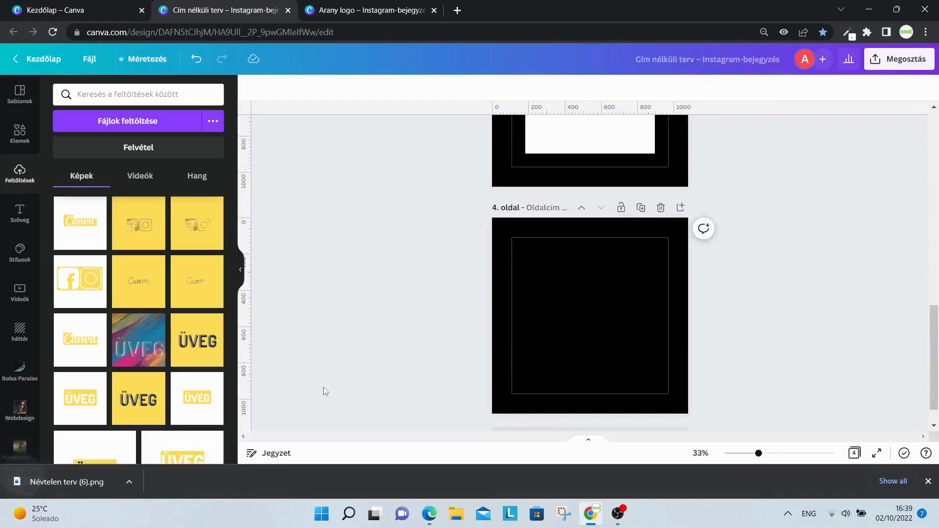
{"action": "left_click_drag", "start_coordinate": [30, 482], "coordinate": [586, 295]}
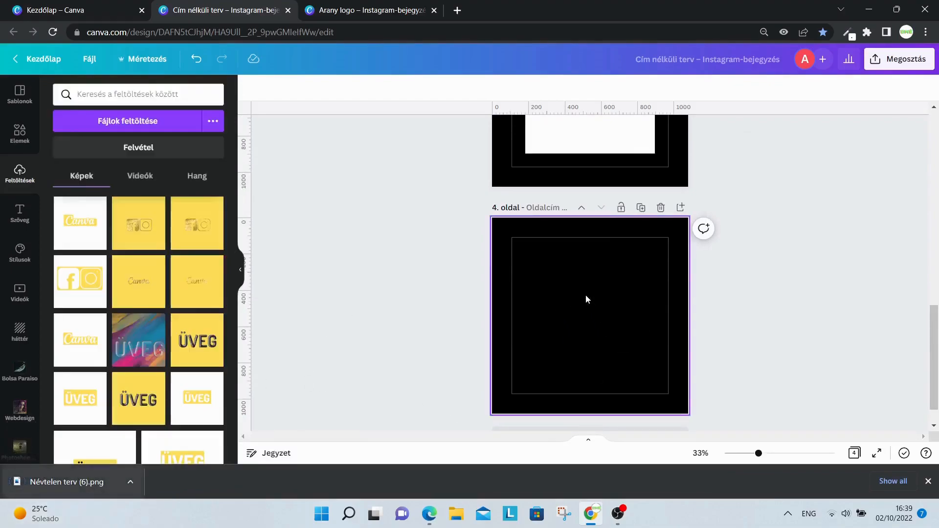
{"action": "left_click", "coordinate": [855, 344]}
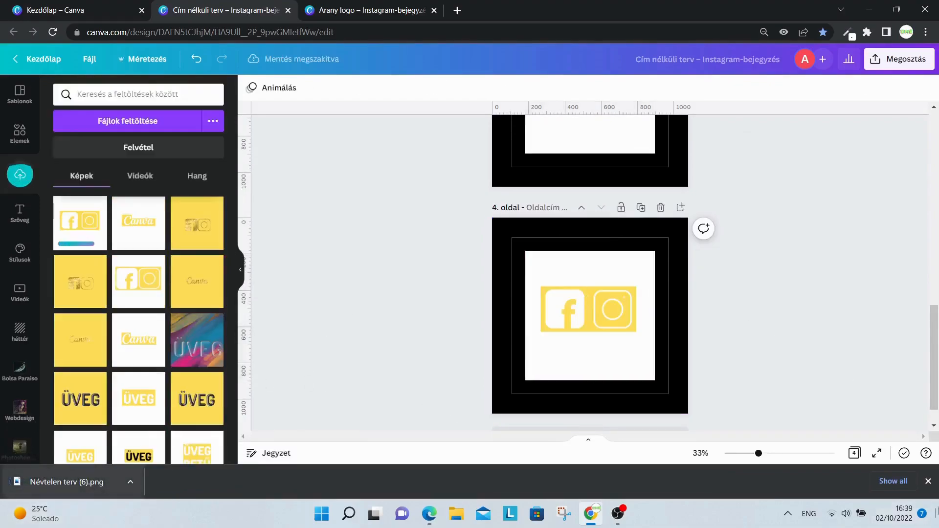
{"action": "left_click", "coordinate": [928, 481]}
Step: Remove the white background from the Canva logo image on the third page with the background remover
{"action": "scroll", "coordinate": [735, 330], "scroll_direction": "up", "scroll_amount": 5}
{"action": "left_click", "coordinate": [613, 291]}
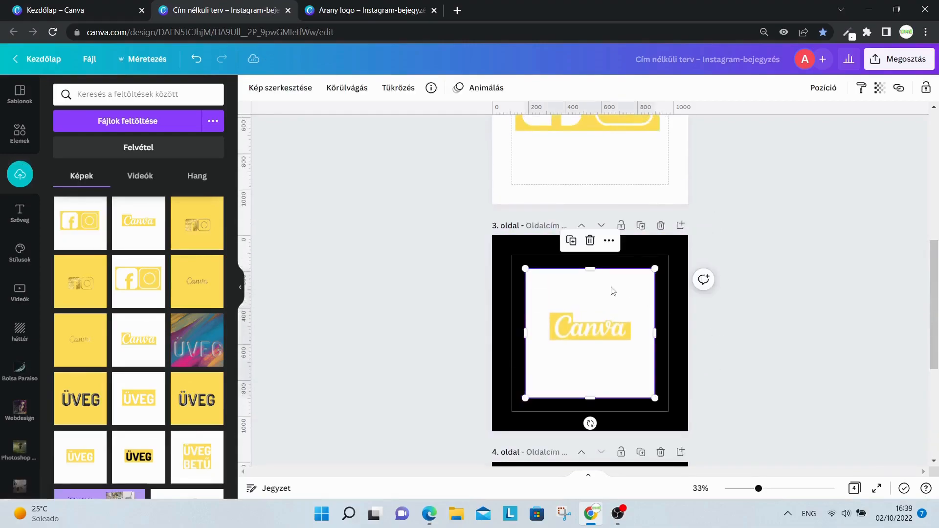
{"action": "left_click", "coordinate": [305, 88]}
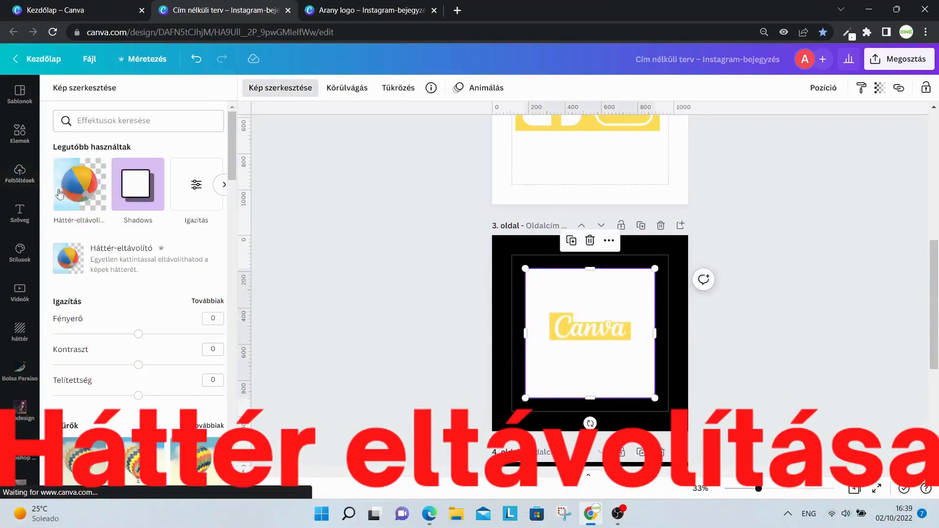
{"action": "left_click", "coordinate": [96, 201]}
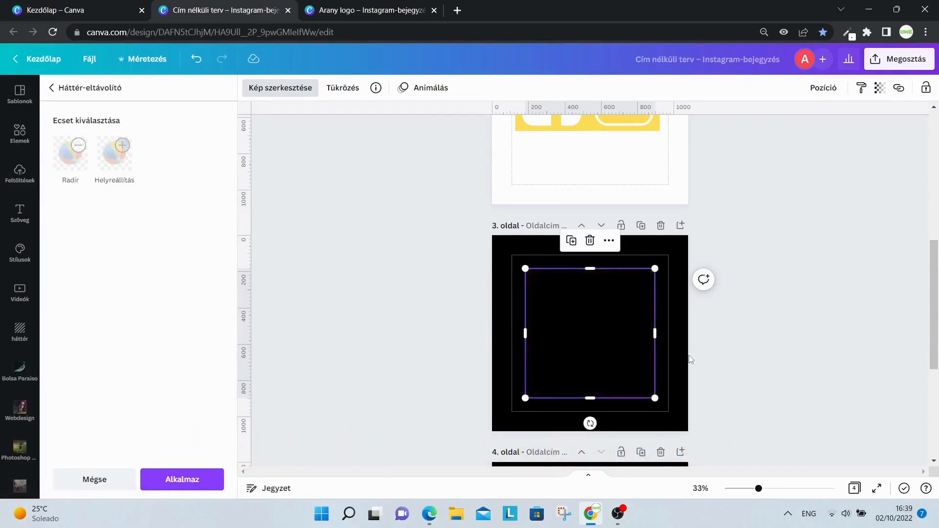
Step: Crop all four sides of the Canva logo image close to the yellow shape
{"action": "left_click_drag", "start_coordinate": [624, 401], "coordinate": [623, 348]}
{"action": "left_click_drag", "start_coordinate": [615, 269], "coordinate": [612, 306]}
{"action": "left_click_drag", "start_coordinate": [525, 325], "coordinate": [542, 325]}
{"action": "left_click_drag", "start_coordinate": [657, 329], "coordinate": [638, 333]}
Step: Enlarge the cropped Canva logo image and centre it horizontally on the third page
{"action": "left_click_drag", "start_coordinate": [759, 489], "coordinate": [782, 489]}
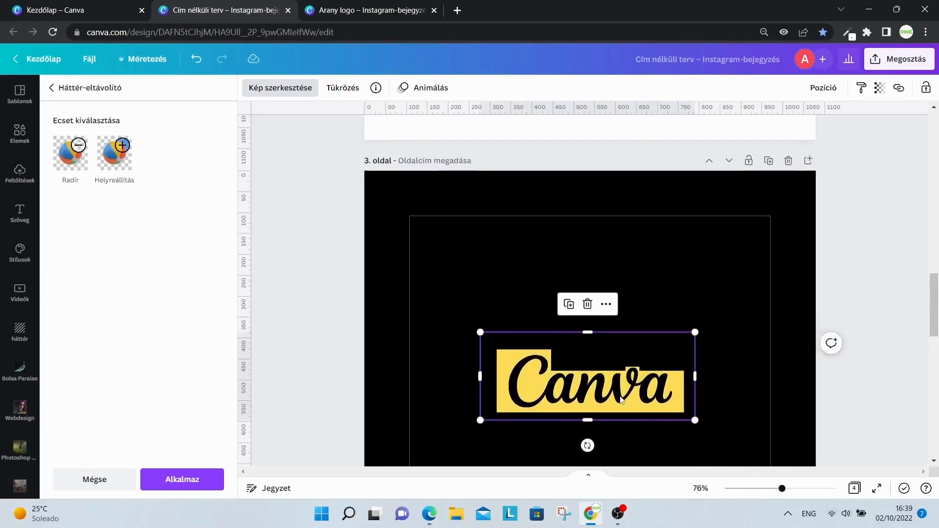
{"action": "left_click_drag", "start_coordinate": [622, 400], "coordinate": [602, 366]}
{"action": "left_click_drag", "start_coordinate": [666, 388], "coordinate": [759, 425]}
{"action": "left_click_drag", "start_coordinate": [698, 401], "coordinate": [670, 376]}
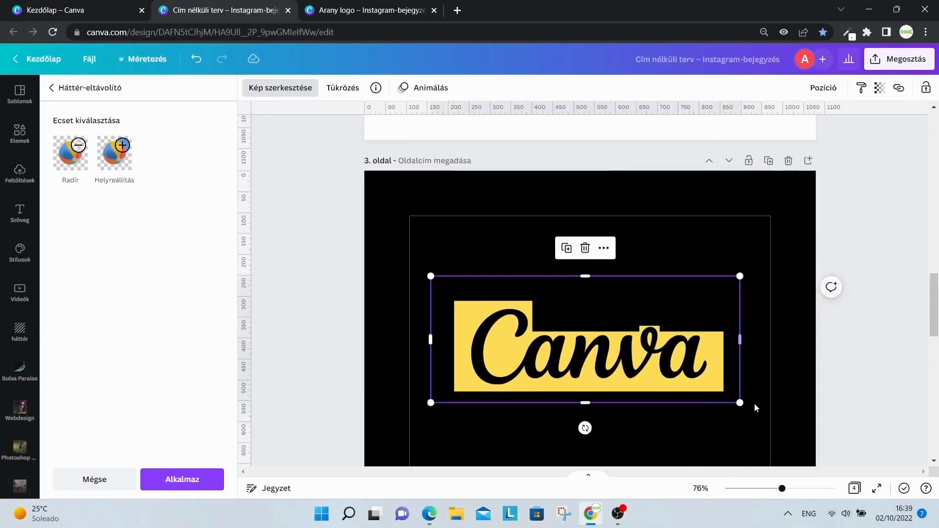
{"action": "left_click_drag", "start_coordinate": [739, 403], "coordinate": [755, 409]}
{"action": "scroll", "coordinate": [793, 374], "scroll_direction": "down", "scroll_amount": 1}
{"action": "scroll", "coordinate": [794, 373], "scroll_direction": "down", "scroll_amount": 3}
{"action": "scroll", "coordinate": [793, 372], "scroll_direction": "up", "scroll_amount": 1}
{"action": "left_click_drag", "start_coordinate": [696, 243], "coordinate": [695, 267]}
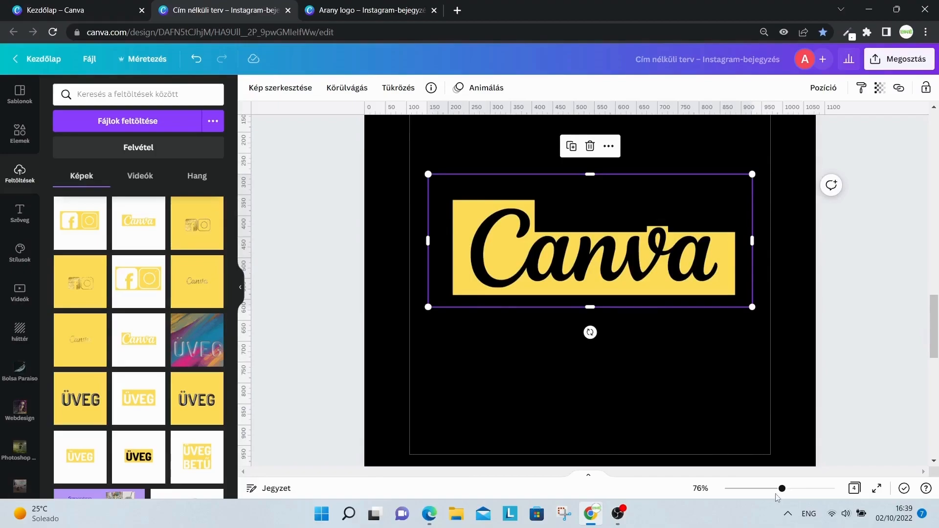
Step: Crop all four sides of the Facebook and Instagram image on the fourth page close to the yellow rectangle
{"action": "left_click_drag", "start_coordinate": [781, 489], "coordinate": [769, 489]}
{"action": "scroll", "coordinate": [772, 327], "scroll_direction": "down", "scroll_amount": 5}
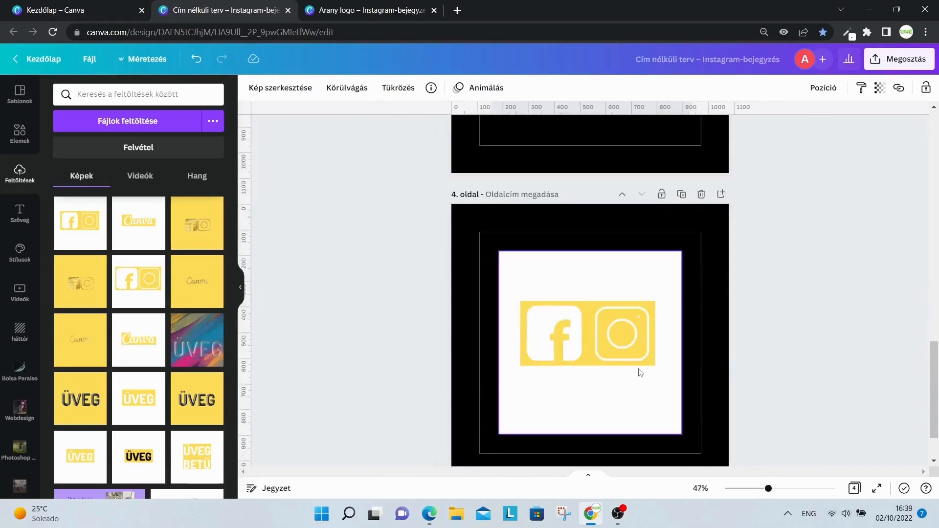
{"action": "left_click", "coordinate": [601, 435]}
{"action": "left_click_drag", "start_coordinate": [590, 434], "coordinate": [603, 376]}
{"action": "left_click_drag", "start_coordinate": [626, 251], "coordinate": [620, 294]}
{"action": "left_click_drag", "start_coordinate": [500, 336], "coordinate": [508, 335]}
{"action": "left_click_drag", "start_coordinate": [683, 342], "coordinate": [660, 342]}
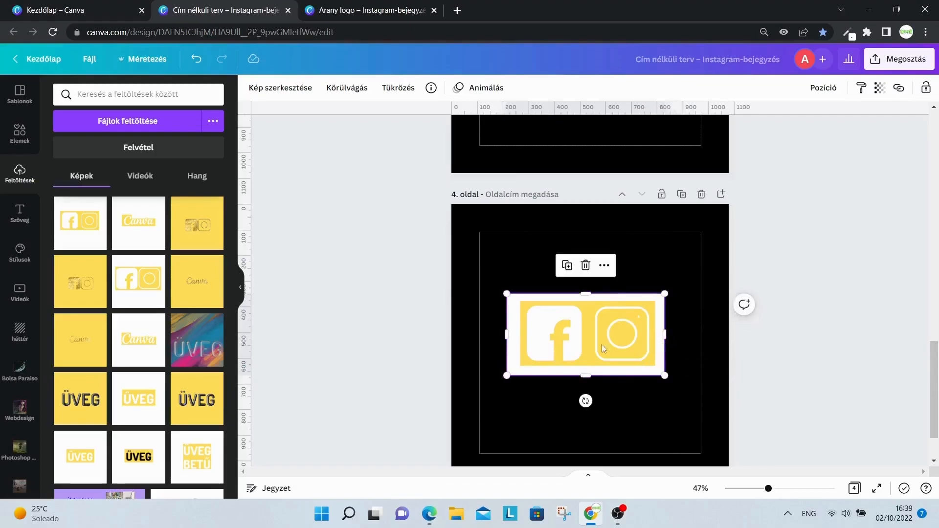
Step: Remove the white background from the Facebook and Instagram image, and enlarge and centre the image on the fourth page
{"action": "left_click", "coordinate": [80, 181]}
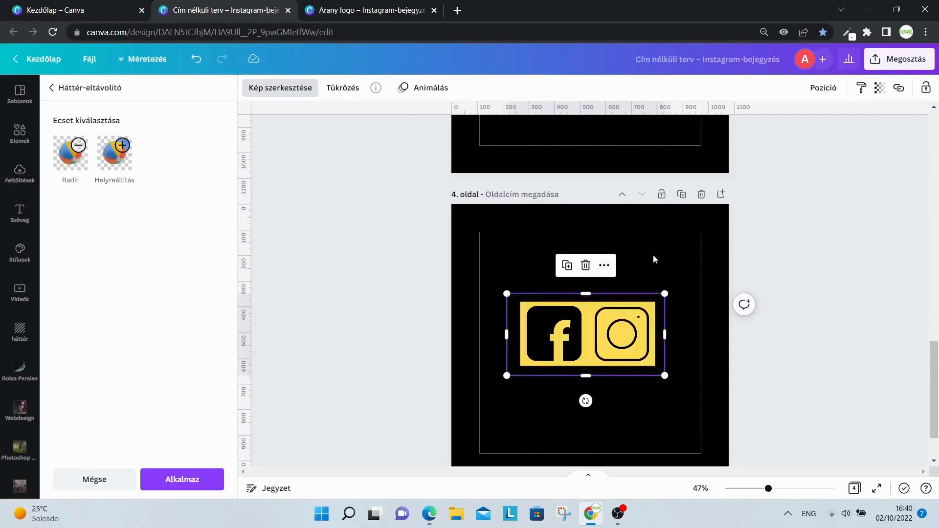
{"action": "left_click", "coordinate": [182, 479]}
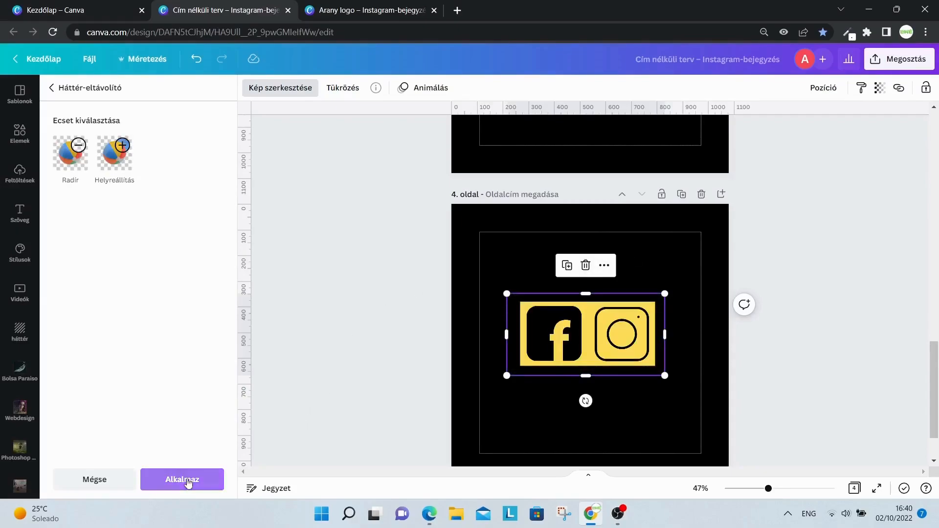
{"action": "scroll", "coordinate": [712, 336], "scroll_direction": "up", "scroll_amount": 4}
{"action": "scroll", "coordinate": [711, 333], "scroll_direction": "down", "scroll_amount": 4}
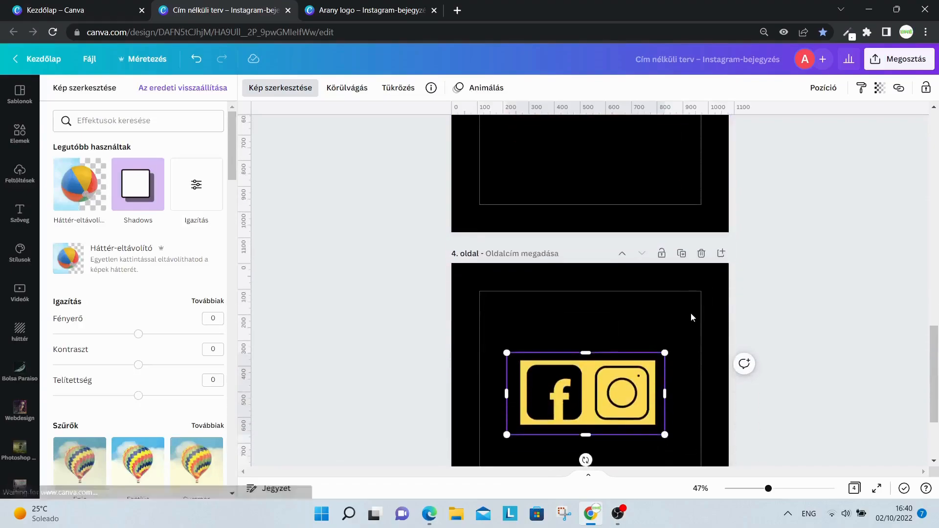
{"action": "left_click_drag", "start_coordinate": [669, 289], "coordinate": [693, 280]}
{"action": "mouse_move", "coordinate": [634, 321]}
{"action": "left_mouse_down"}
{"action": "mouse_move", "coordinate": [624, 326]}
{"action": "mouse_move", "coordinate": [636, 321]}
{"action": "left_mouse_up"}
Step: Search the elements for "golden" and add the wide gold foil brush-stroke graphic to the design
{"action": "left_click", "coordinate": [20, 133]}
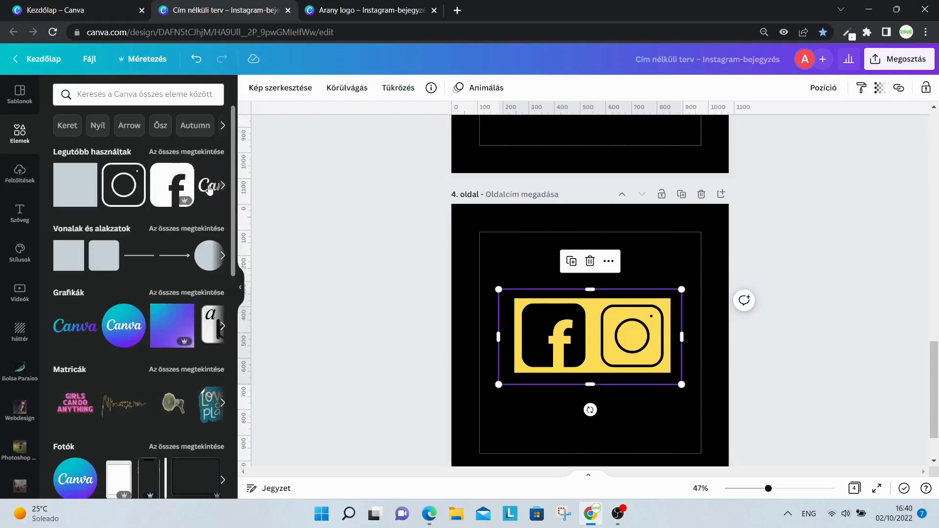
{"action": "left_click", "coordinate": [159, 94]}
{"action": "type", "text": "g"}
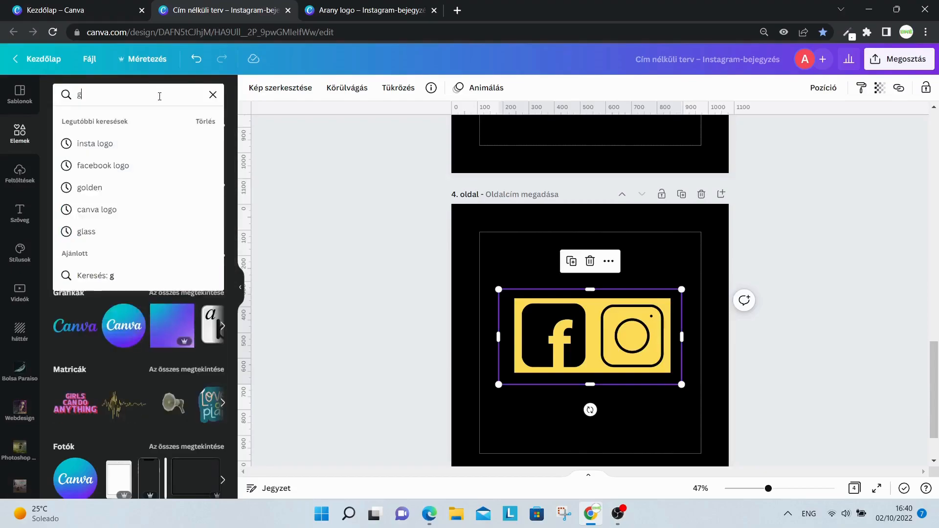
{"action": "type", "text": "olden"}
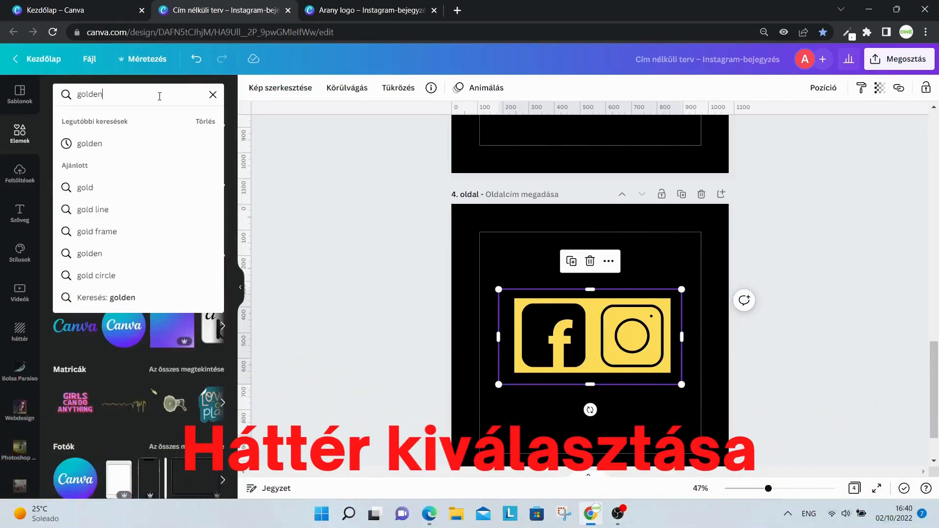
{"action": "key", "text": "Return"}
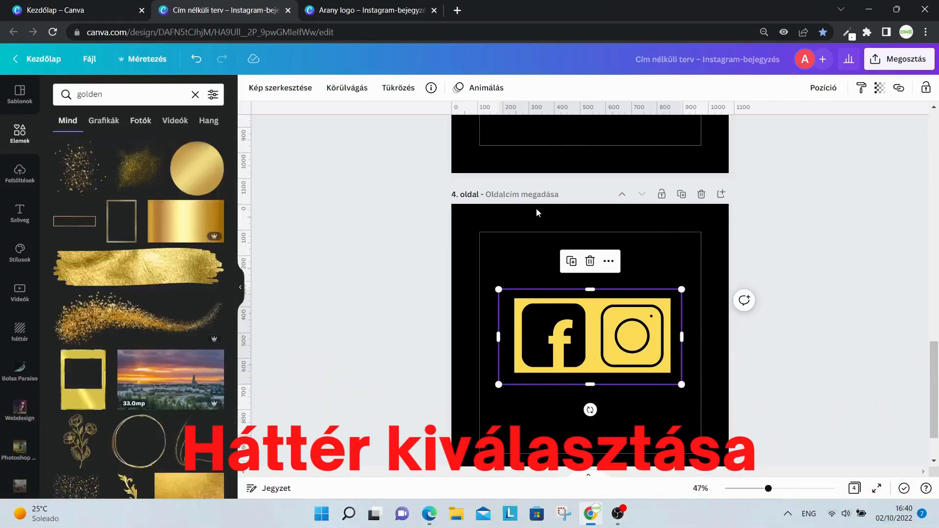
{"action": "scroll", "coordinate": [574, 239], "scroll_direction": "up", "scroll_amount": 4}
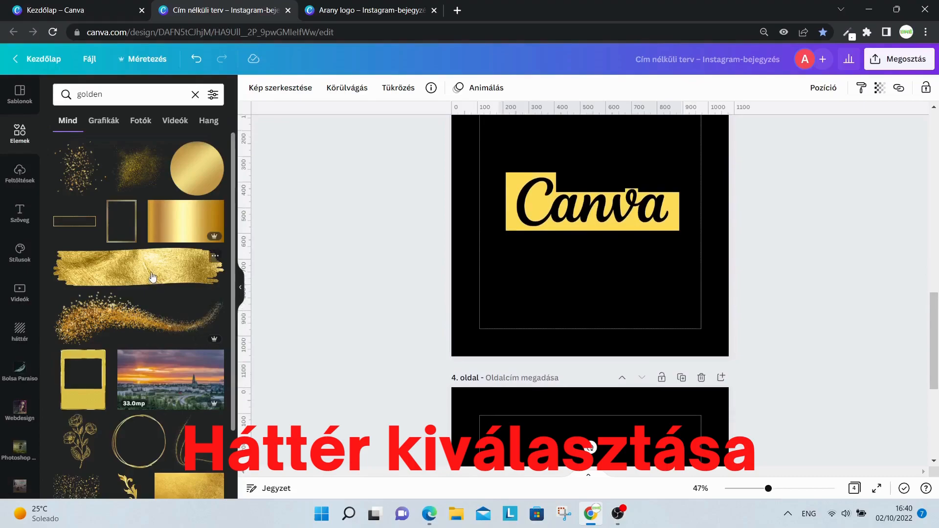
{"action": "scroll", "coordinate": [150, 269], "scroll_direction": "down", "scroll_amount": 2}
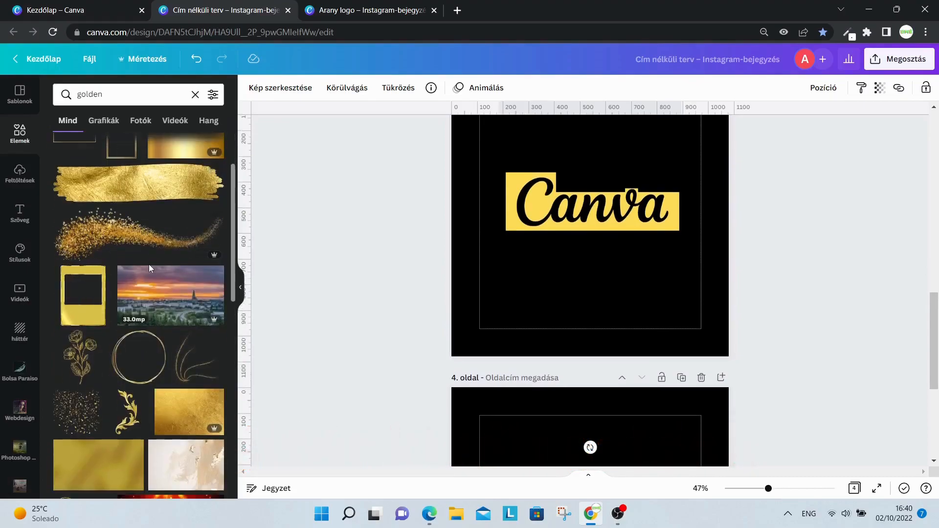
{"action": "scroll", "coordinate": [148, 264], "scroll_direction": "up", "scroll_amount": 2}
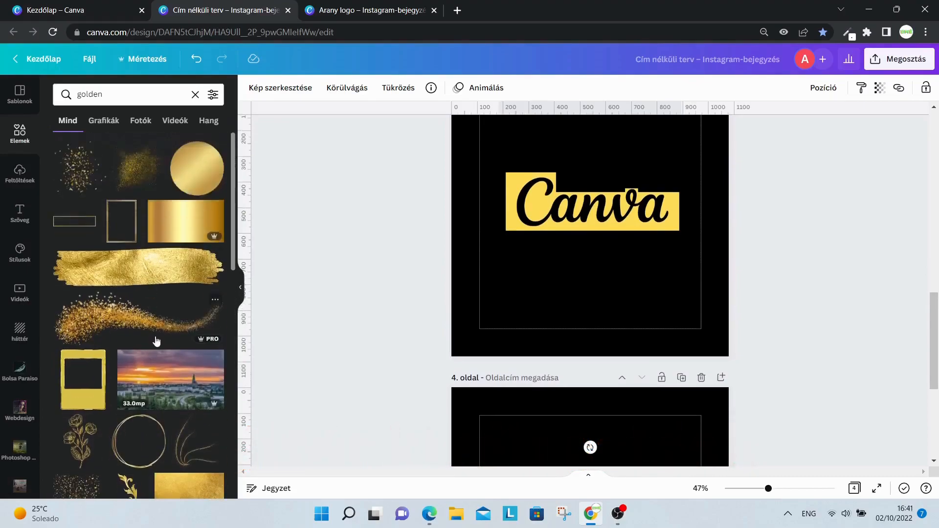
{"action": "left_click", "coordinate": [139, 275]}
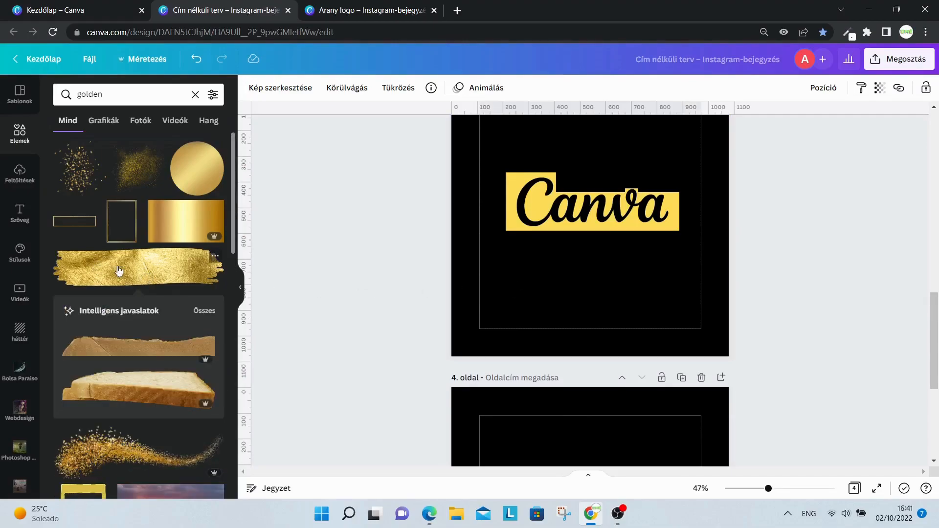
Step: Place a gold brush stroke on the third page, centred horizontally over the Canva logo
{"action": "scroll", "coordinate": [566, 320], "scroll_direction": "up", "scroll_amount": 4}
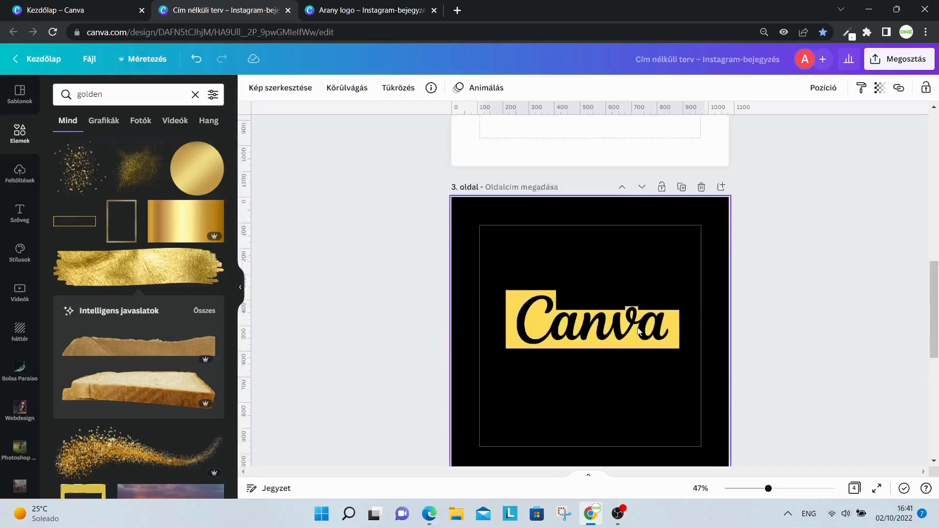
{"action": "scroll", "coordinate": [565, 320], "scroll_direction": "down", "scroll_amount": 8}
{"action": "scroll", "coordinate": [583, 340], "scroll_direction": "up", "scroll_amount": 4}
{"action": "scroll", "coordinate": [600, 364], "scroll_direction": "down", "scroll_amount": 3}
{"action": "mouse_move", "coordinate": [597, 348]}
{"action": "left_mouse_down"}
{"action": "mouse_move", "coordinate": [585, 117]}
{"action": "mouse_move", "coordinate": [585, 242]}
{"action": "left_mouse_up"}
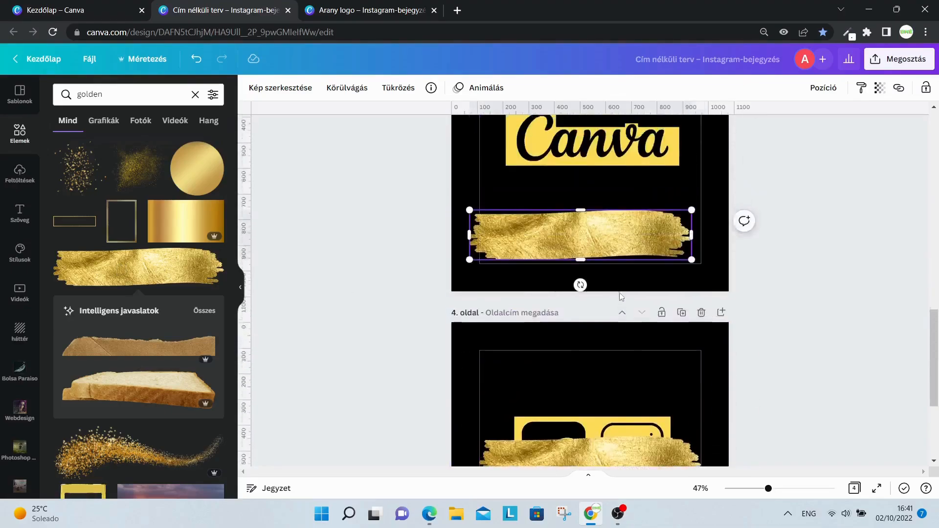
{"action": "scroll", "coordinate": [585, 242], "scroll_direction": "up", "scroll_amount": 3}
{"action": "left_click_drag", "start_coordinate": [587, 360], "coordinate": [590, 247]}
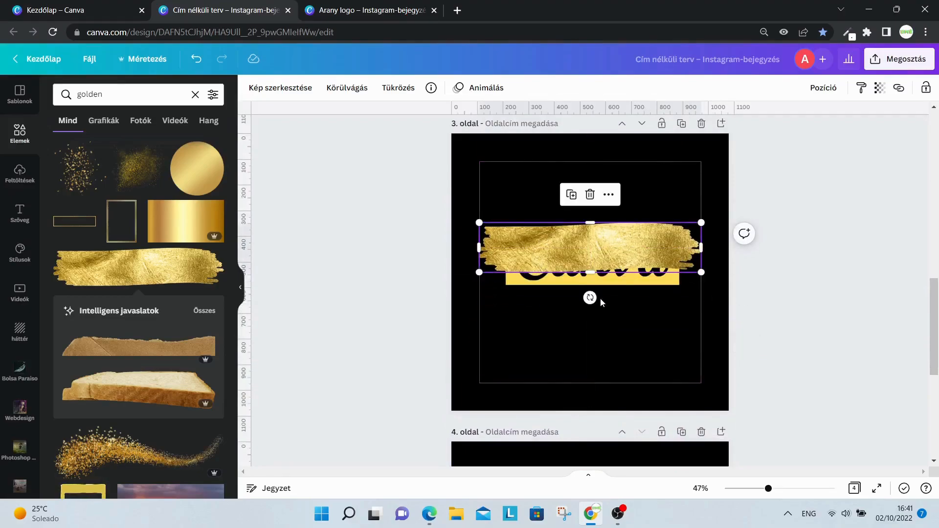
Step: Tilt the third page's gold brush stroke slightly clockwise and enlarge it to extend past the page's right edge, covering the Canva logo
{"action": "mouse_move", "coordinate": [590, 298]}
{"action": "left_mouse_down"}
{"action": "mouse_move", "coordinate": [577, 294]}
{"action": "mouse_move", "coordinate": [583, 297]}
{"action": "left_mouse_up"}
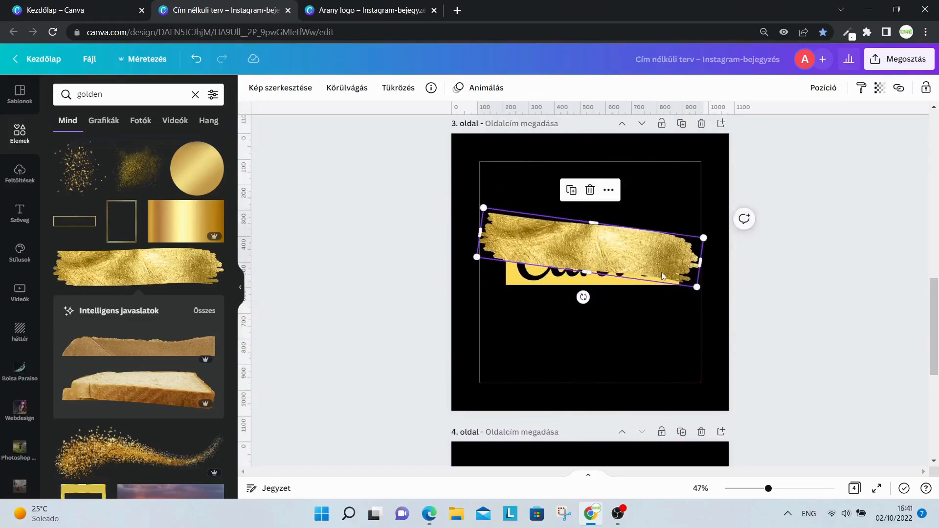
{"action": "mouse_move", "coordinate": [698, 290]}
{"action": "left_mouse_down"}
{"action": "mouse_move", "coordinate": [817, 382]}
{"action": "mouse_move", "coordinate": [930, 501]}
{"action": "left_mouse_up"}
{"action": "left_click_drag", "start_coordinate": [649, 338], "coordinate": [620, 326]}
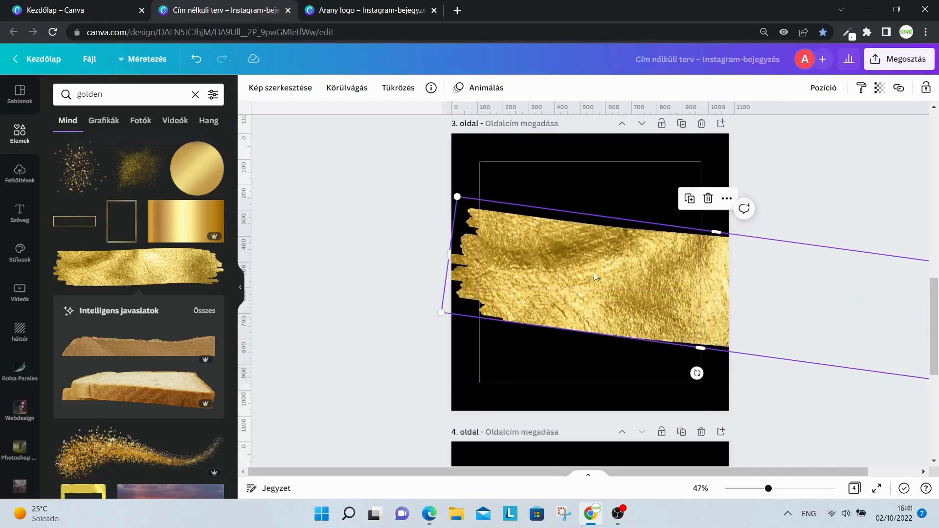
Step: Send the gold brush stroke on the third page behind the Canva logo image
{"action": "right_click", "coordinate": [594, 272]}
{"action": "left_click", "coordinate": [659, 307]}
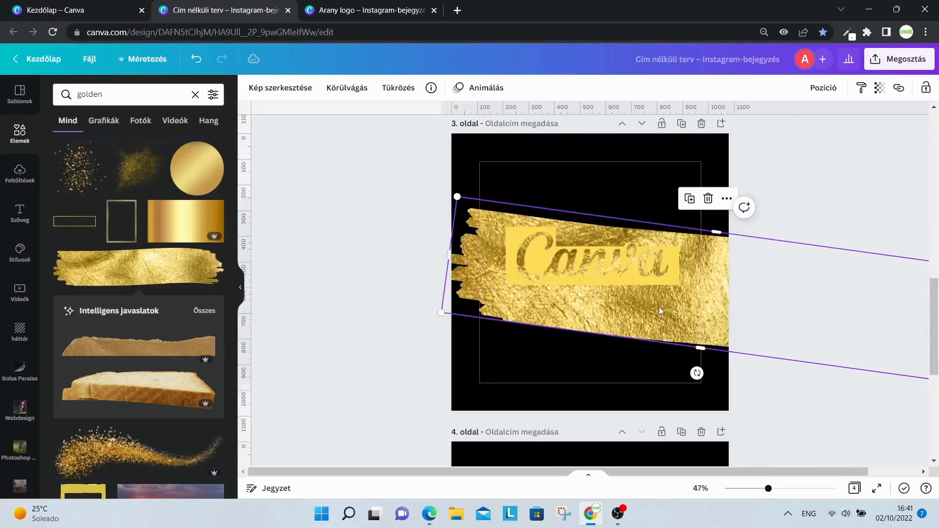
{"action": "left_click", "coordinate": [878, 197]}
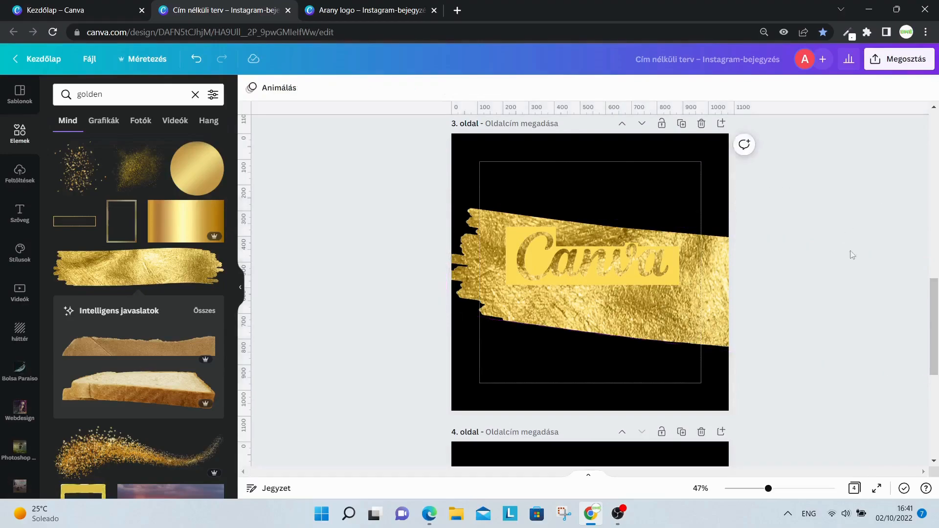
Step: Tilt the fourth page's gold brush stroke counterclockwise and enlarge it to span the full page width and cover the Facebook and Instagram image
{"action": "scroll", "coordinate": [832, 342], "scroll_direction": "down", "scroll_amount": 5}
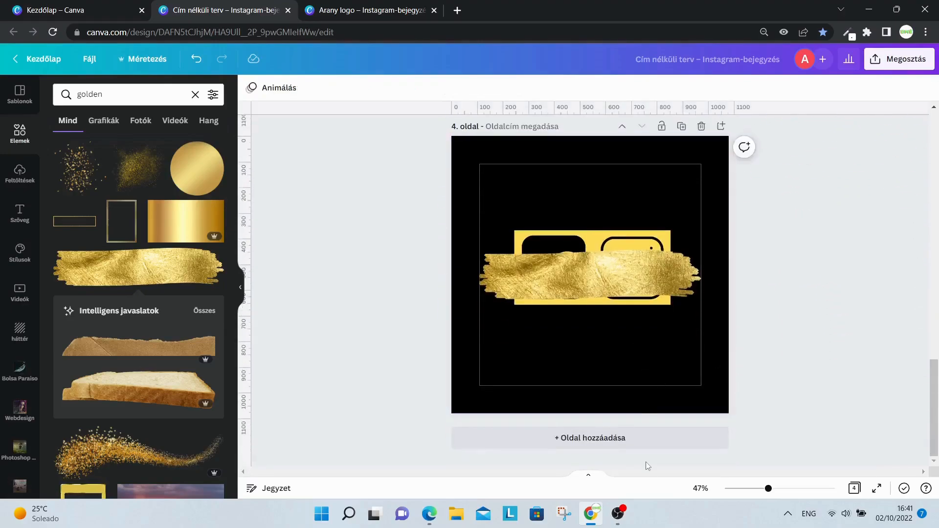
{"action": "left_click_drag", "start_coordinate": [776, 494], "coordinate": [782, 489]}
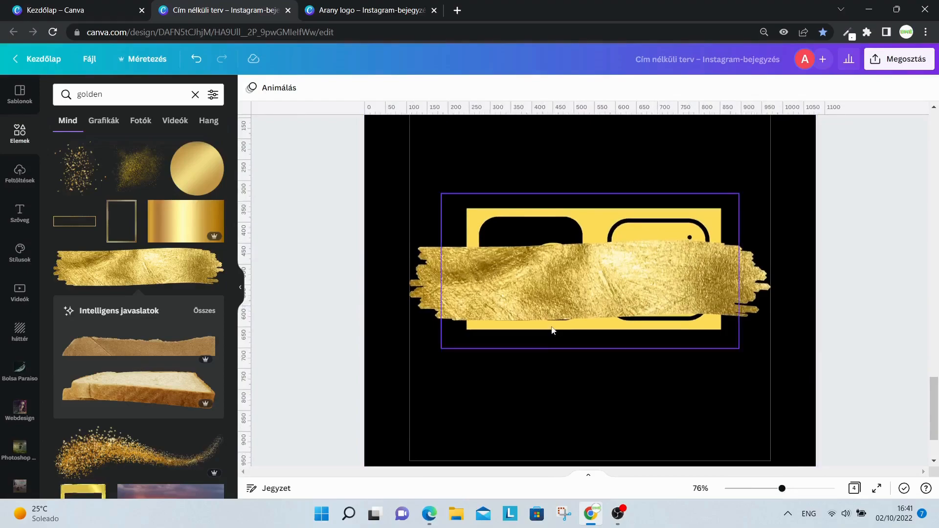
{"action": "left_click", "coordinate": [548, 304]}
{"action": "left_click_drag", "start_coordinate": [591, 347], "coordinate": [606, 345]}
{"action": "mouse_move", "coordinate": [424, 364]}
{"action": "left_mouse_down"}
{"action": "mouse_move", "coordinate": [382, 399]}
{"action": "mouse_move", "coordinate": [265, 450]}
{"action": "mouse_move", "coordinate": [128, 482]}
{"action": "left_mouse_up"}
{"action": "mouse_move", "coordinate": [321, 406]}
{"action": "left_mouse_down"}
{"action": "mouse_move", "coordinate": [350, 364]}
{"action": "mouse_move", "coordinate": [409, 325]}
{"action": "left_mouse_up"}
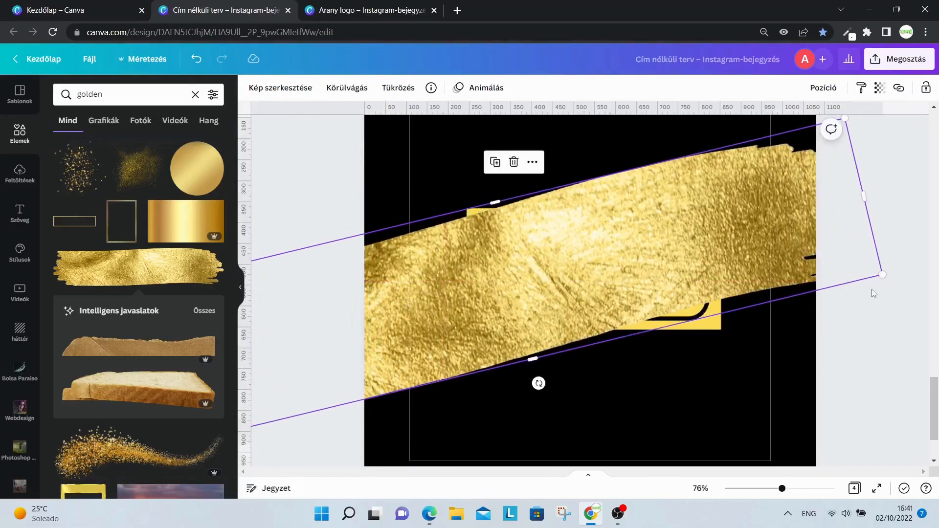
{"action": "mouse_move", "coordinate": [883, 276]}
{"action": "left_mouse_down"}
{"action": "mouse_move", "coordinate": [902, 273]}
{"action": "mouse_move", "coordinate": [891, 327]}
{"action": "left_mouse_up"}
{"action": "scroll", "coordinate": [758, 357], "scroll_direction": "down", "scroll_amount": 2}
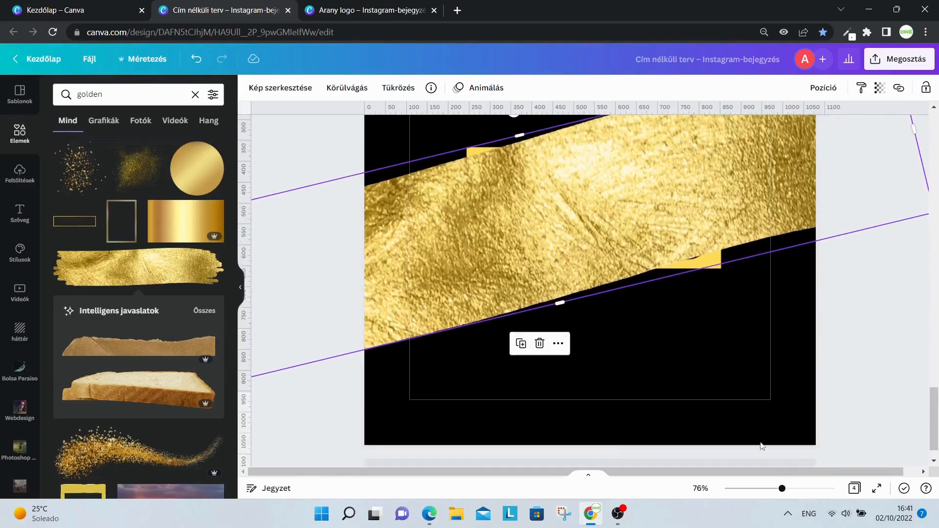
{"action": "left_click_drag", "start_coordinate": [783, 490], "coordinate": [770, 489]}
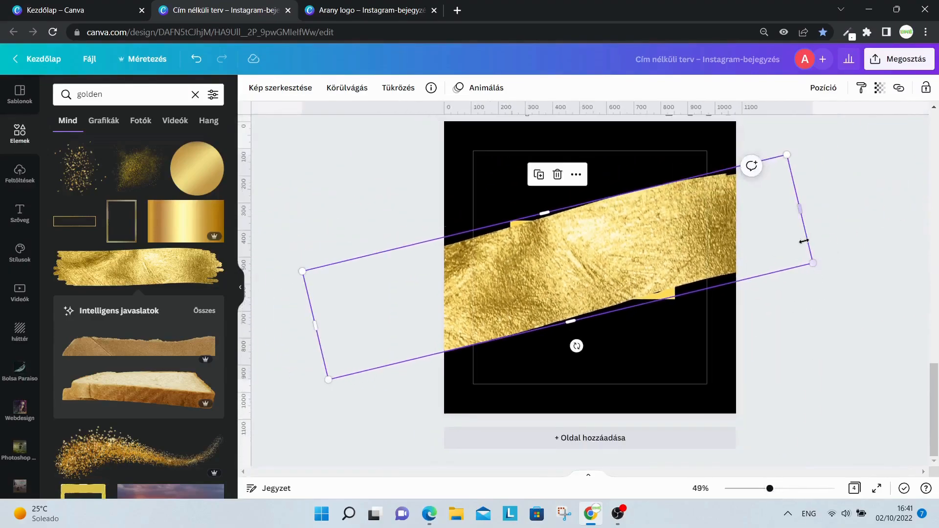
{"action": "left_click_drag", "start_coordinate": [814, 263], "coordinate": [927, 262]}
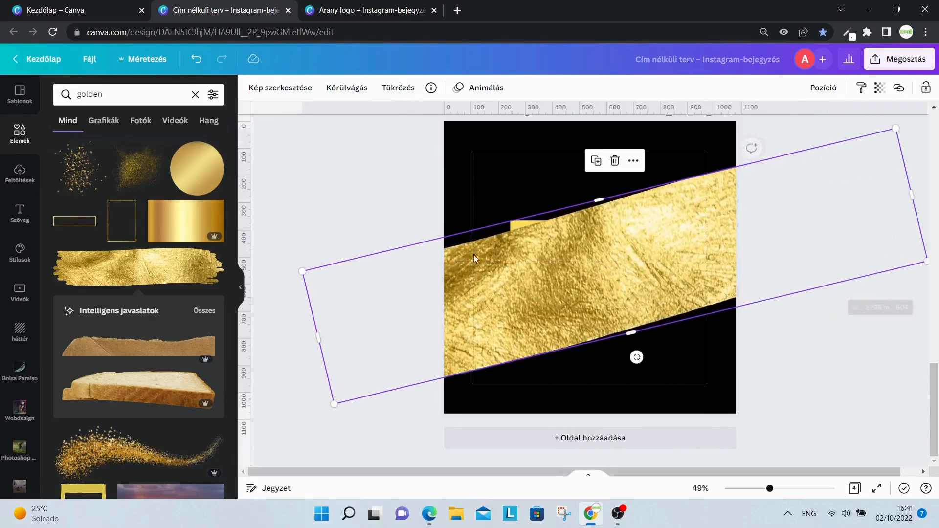
{"action": "left_click_drag", "start_coordinate": [467, 314], "coordinate": [464, 309]}
Step: Send the gold brush stroke on the fourth page behind the Facebook and Instagram image
{"action": "right_click", "coordinate": [512, 278]}
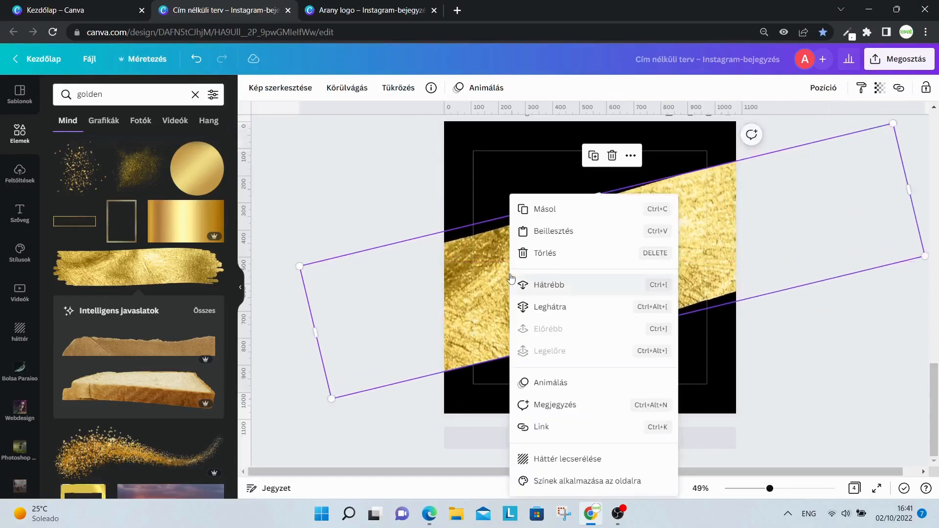
{"action": "left_click", "coordinate": [589, 293]}
{"action": "left_click", "coordinate": [683, 373]}
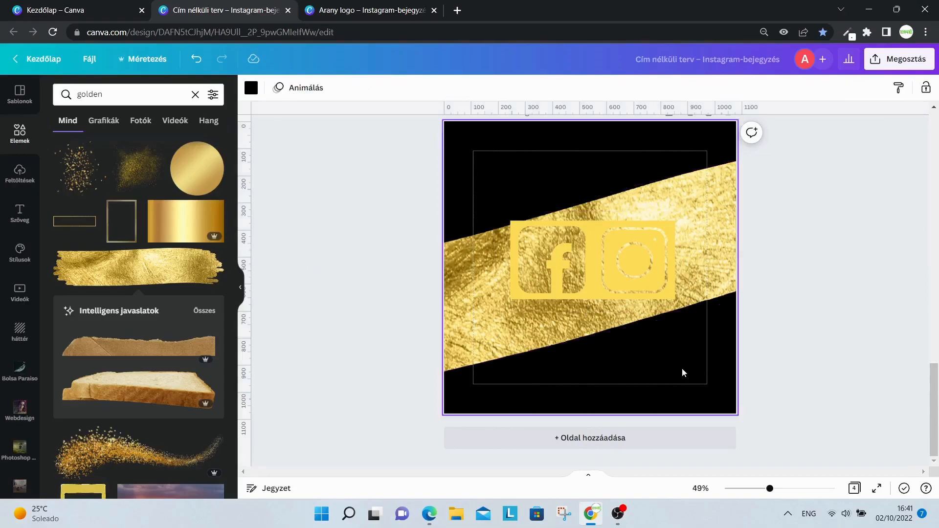
{"action": "scroll", "coordinate": [682, 368], "scroll_direction": "up", "scroll_amount": 6}
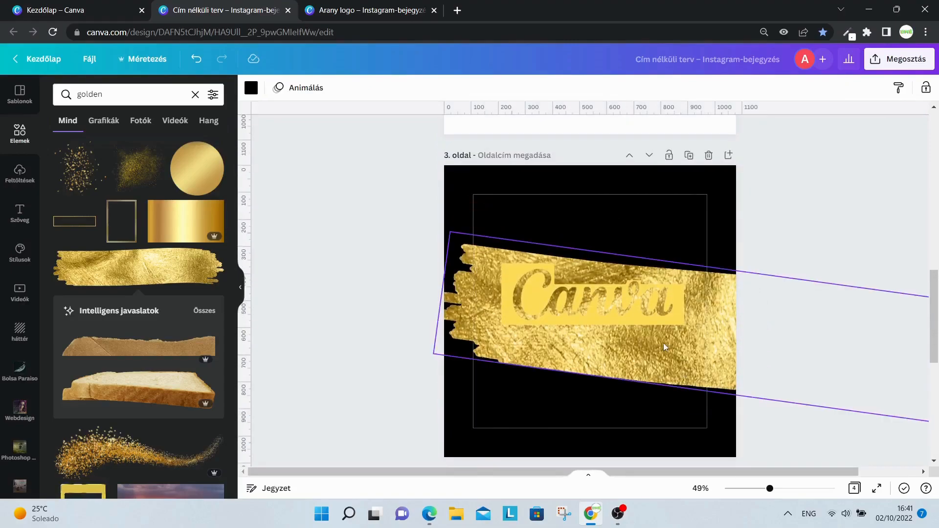
{"action": "left_click", "coordinate": [11, 142]}
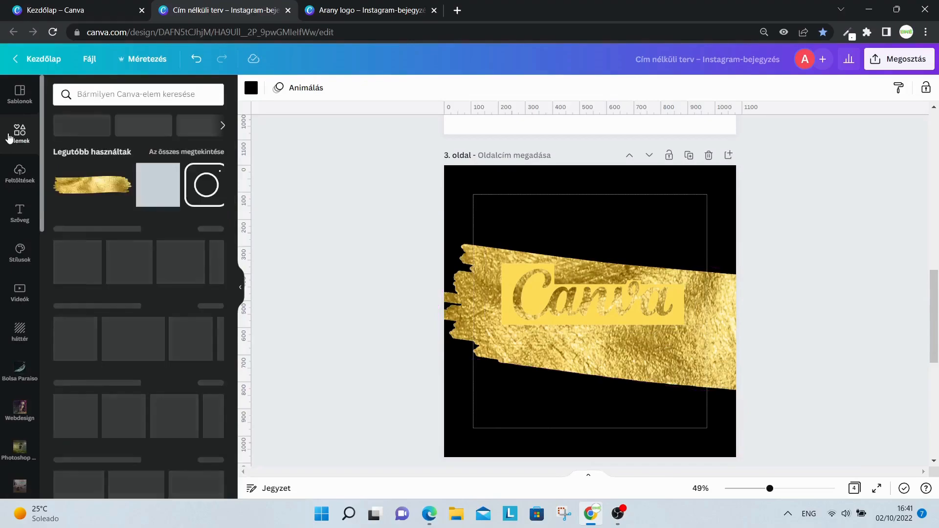
{"action": "left_click", "coordinate": [168, 193]}
{"action": "left_click_drag", "start_coordinate": [597, 295], "coordinate": [524, 205]}
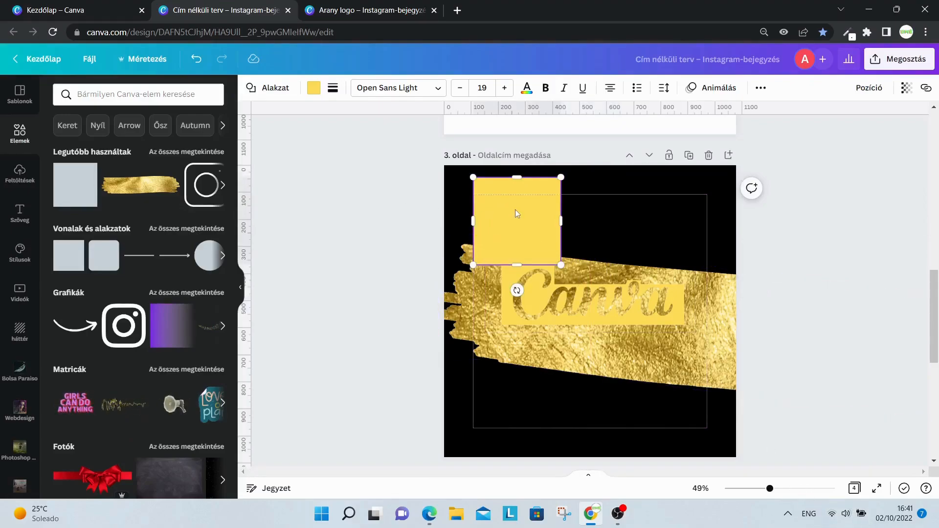
{"action": "key", "text": "Delete"}
Step: Add a drop shadow (Vetett árnyék) to the Canva logo image on the third page
{"action": "left_click", "coordinate": [576, 301]}
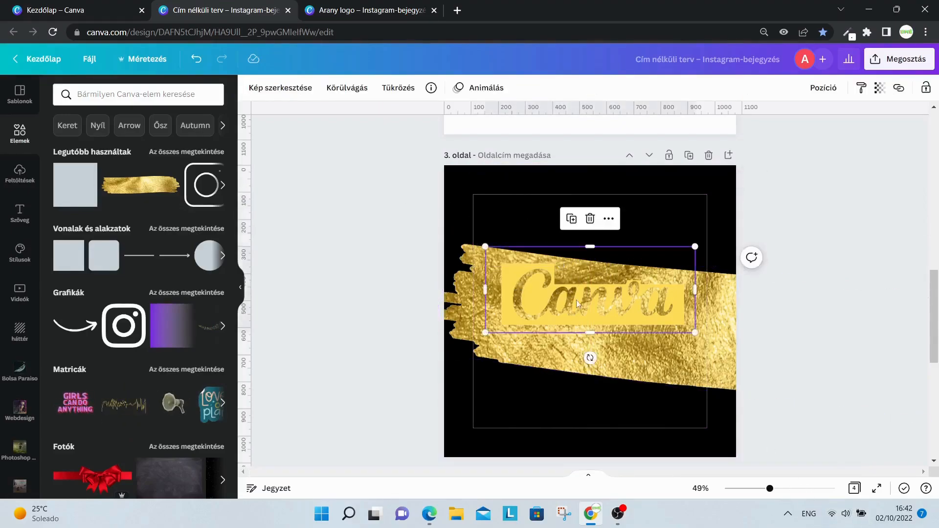
{"action": "left_click", "coordinate": [280, 87]}
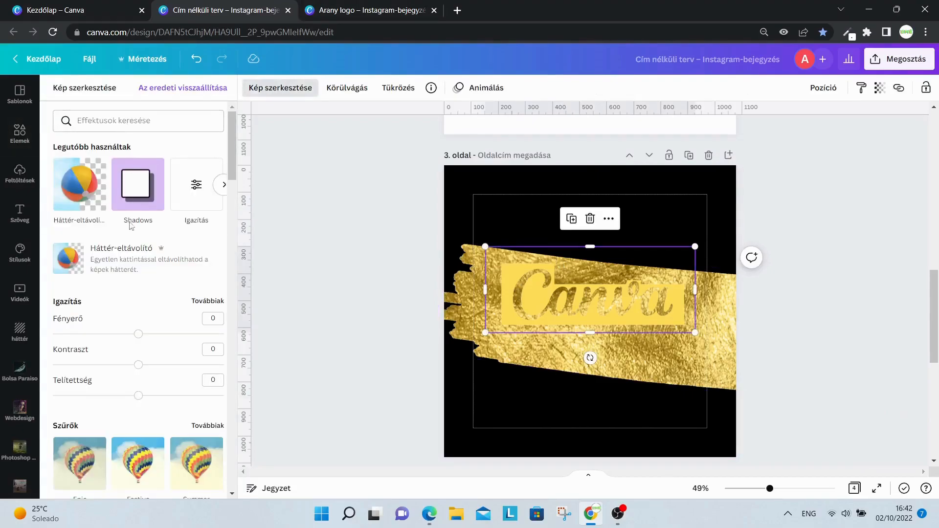
{"action": "left_click", "coordinate": [146, 187]}
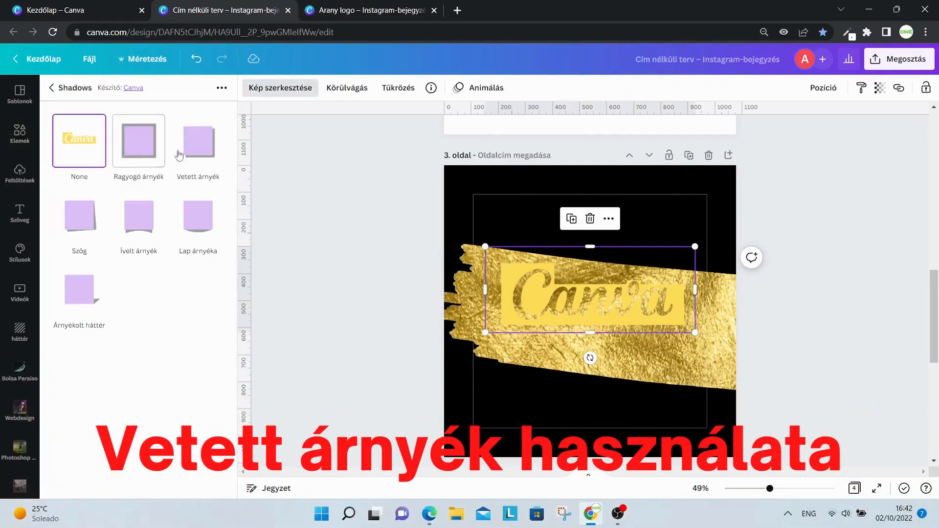
{"action": "left_click", "coordinate": [199, 144]}
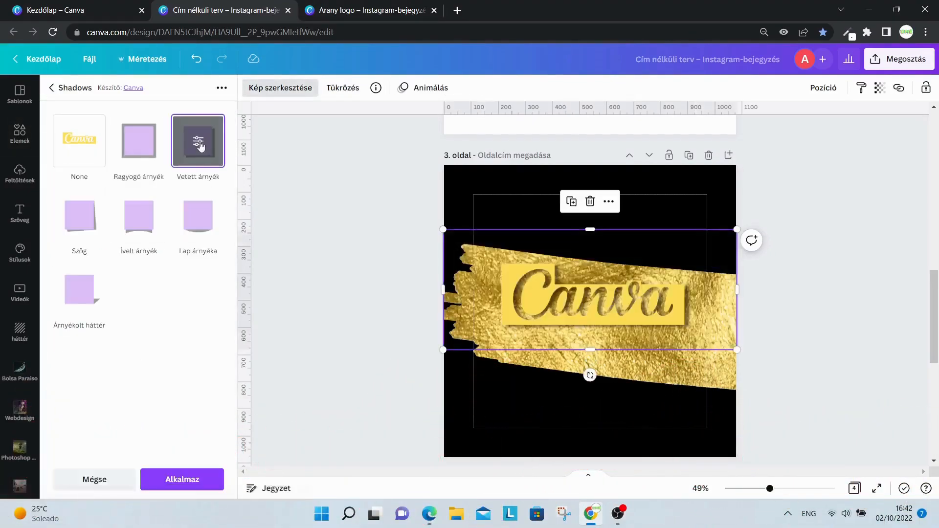
Step: Set the Canva logo's drop shadow to offset 0.3, transparency 95 and blur 2
{"action": "left_click", "coordinate": [200, 144]}
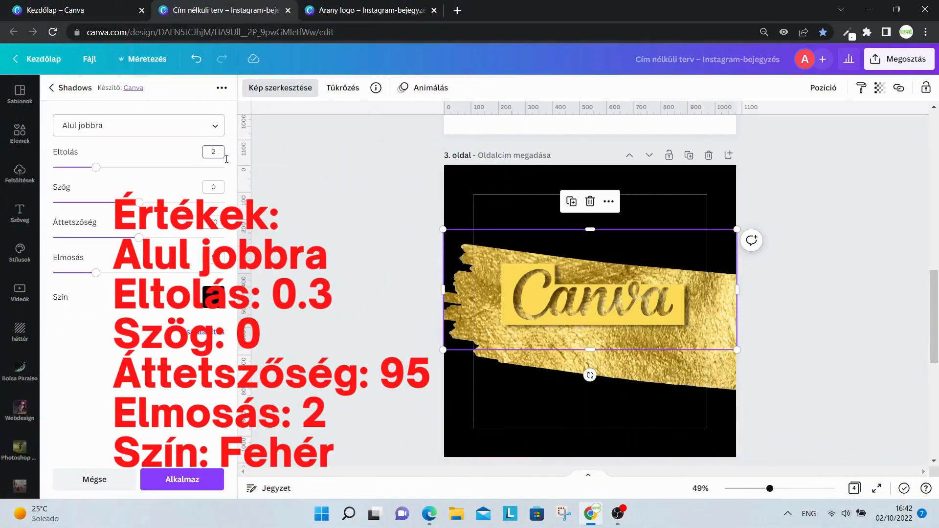
{"action": "key", "text": "BackSpace"}
{"action": "type", "text": ".3"}
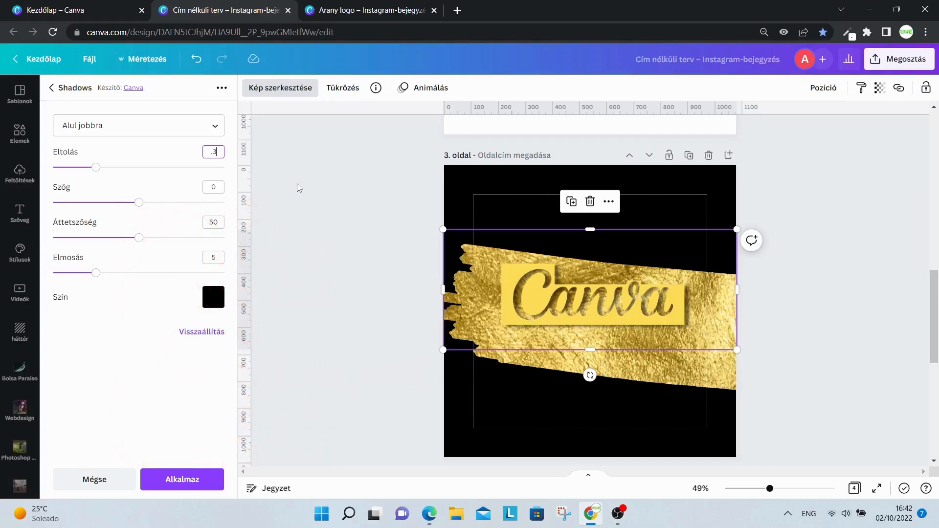
{"action": "key", "text": "Return"}
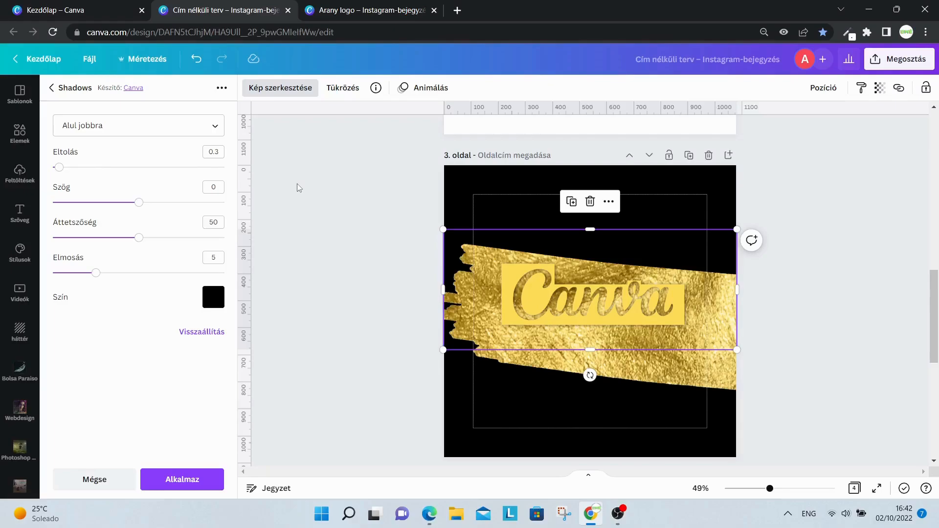
{"action": "left_click_drag", "start_coordinate": [161, 238], "coordinate": [200, 236]}
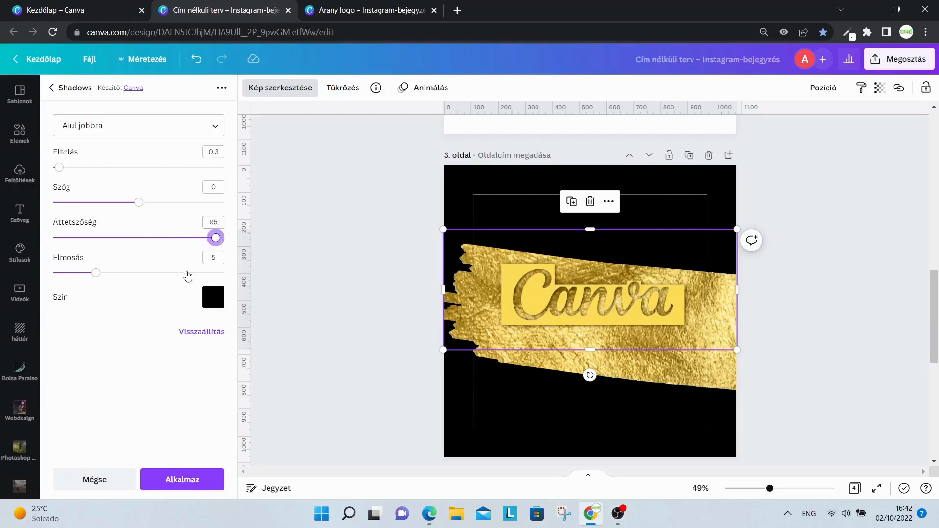
{"action": "left_click_drag", "start_coordinate": [96, 280], "coordinate": [72, 286]}
Step: Change the colour of the Canva logo's drop shadow to white
{"action": "left_click", "coordinate": [216, 294]}
{"action": "left_click", "coordinate": [346, 345]}
{"action": "left_click", "coordinate": [126, 391]}
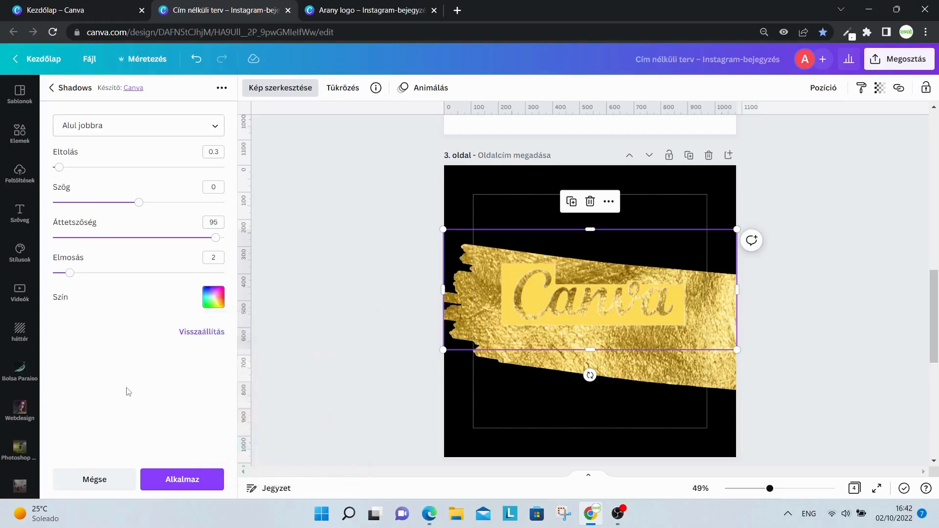
Step: Apply the Canva logo's white shadow and add a second drop shadow (Vetett árnyék) with the direction Felül balra
{"action": "left_click", "coordinate": [182, 479]}
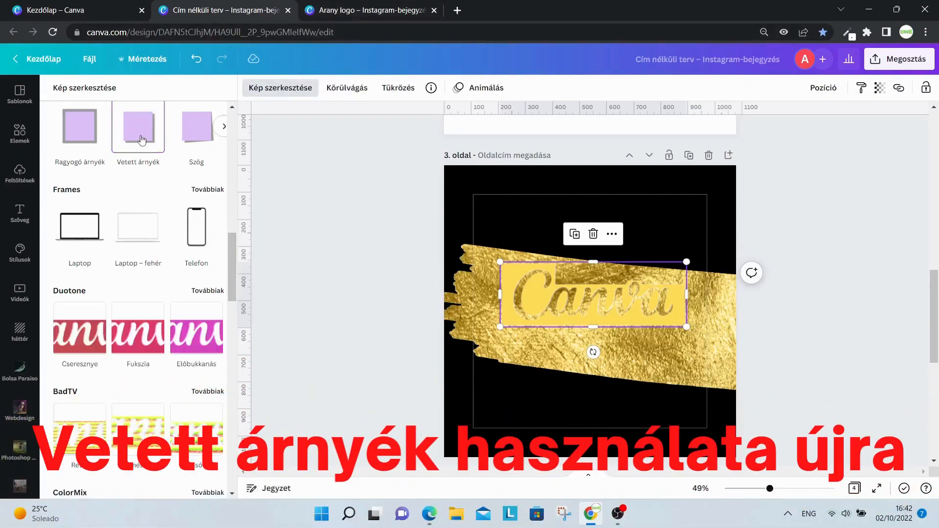
{"action": "left_click", "coordinate": [141, 140]}
{"action": "left_click", "coordinate": [141, 133]}
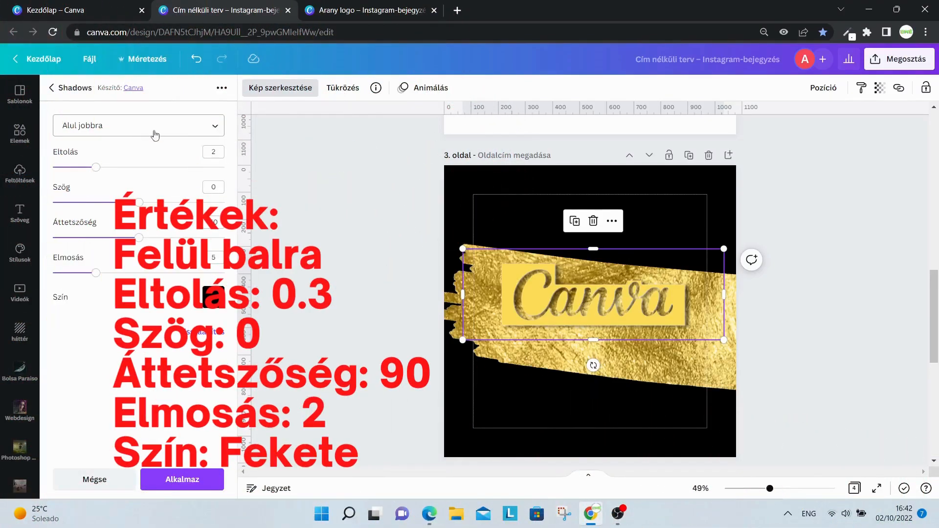
{"action": "left_click", "coordinate": [153, 132]}
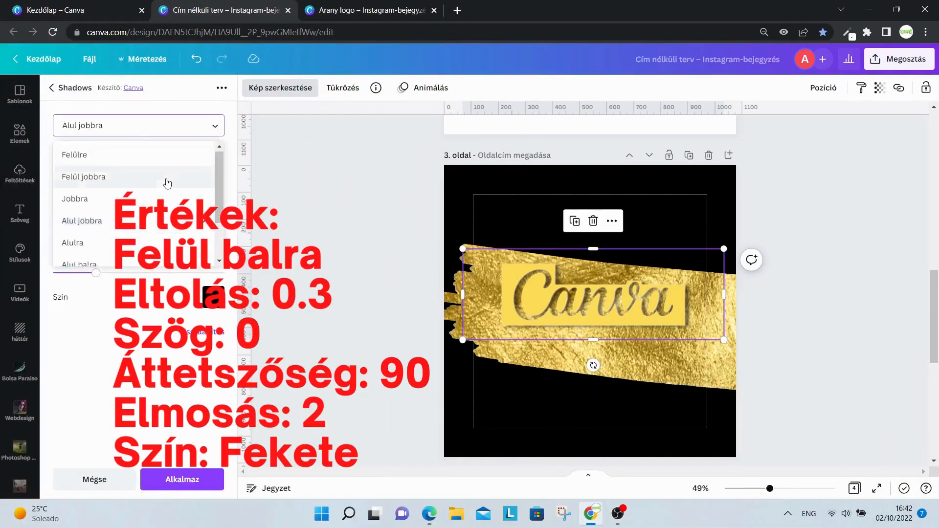
{"action": "scroll", "coordinate": [167, 183], "scroll_direction": "down", "scroll_amount": 3}
{"action": "left_click", "coordinate": [98, 252]}
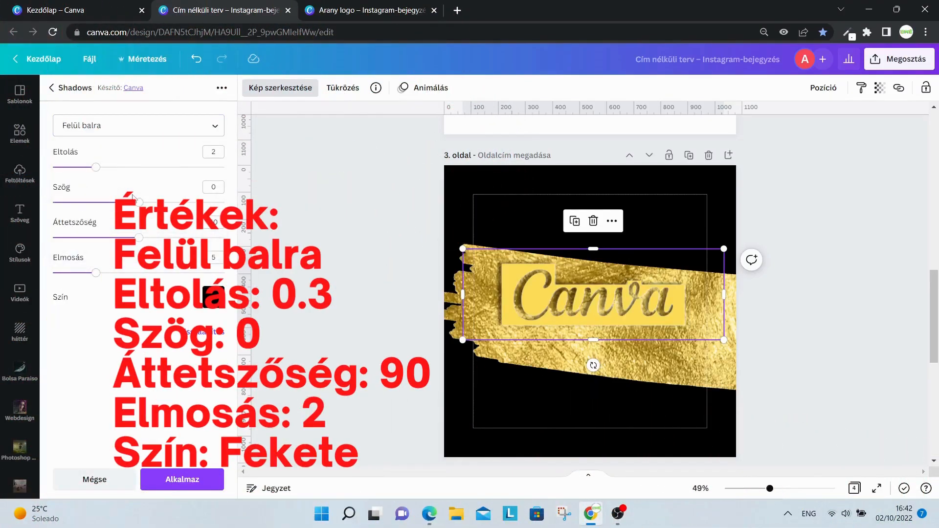
Step: Set the Canva logo's second drop shadow to offset 0.3, transparency 90 and blur 2, and apply it
{"action": "left_click", "coordinate": [221, 155]}
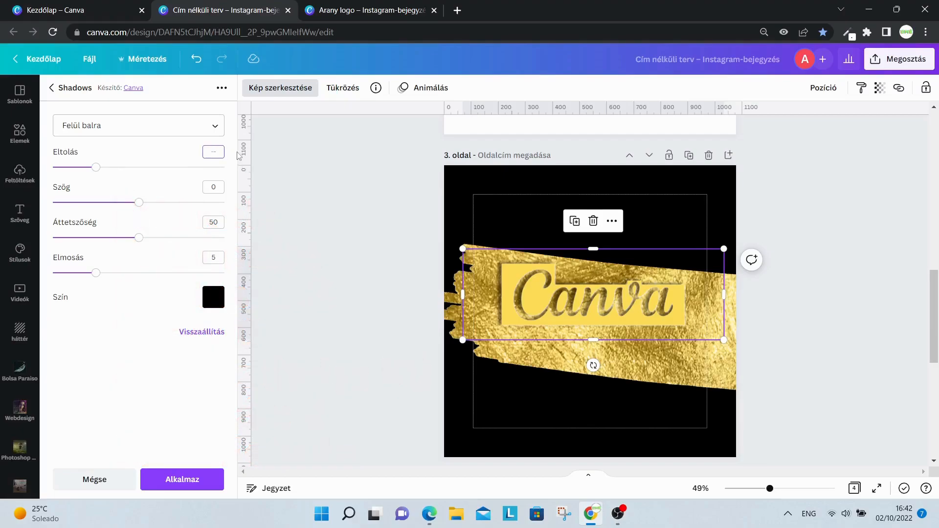
{"action": "key", "text": "Return"}
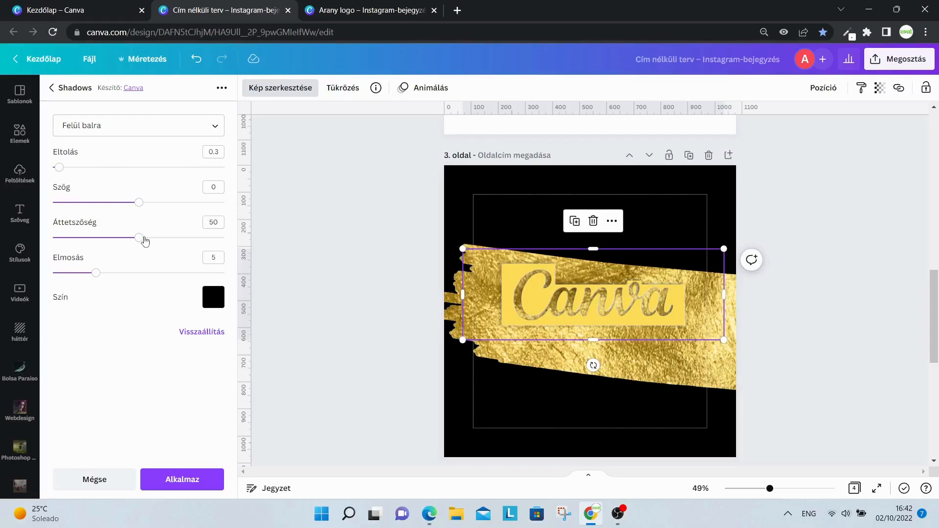
{"action": "left_click_drag", "start_coordinate": [145, 240], "coordinate": [200, 242]}
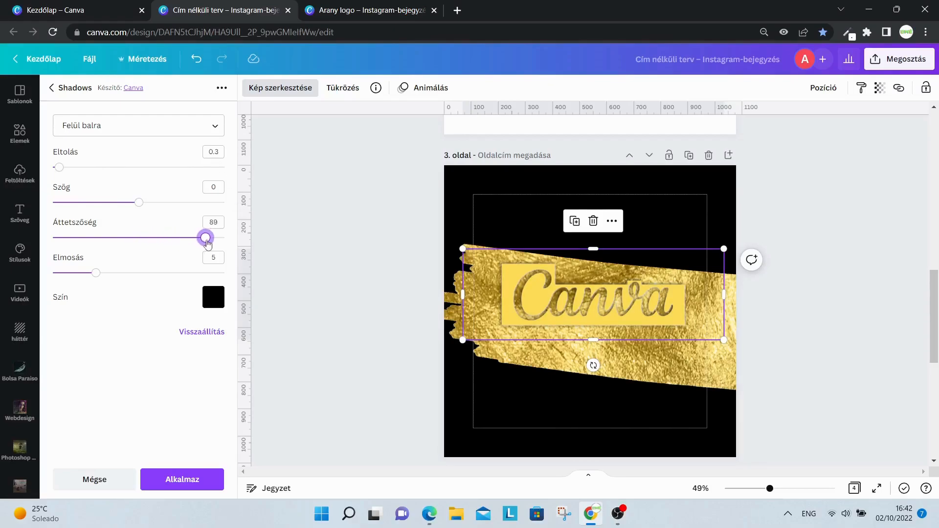
{"action": "left_click_drag", "start_coordinate": [97, 279], "coordinate": [75, 283]}
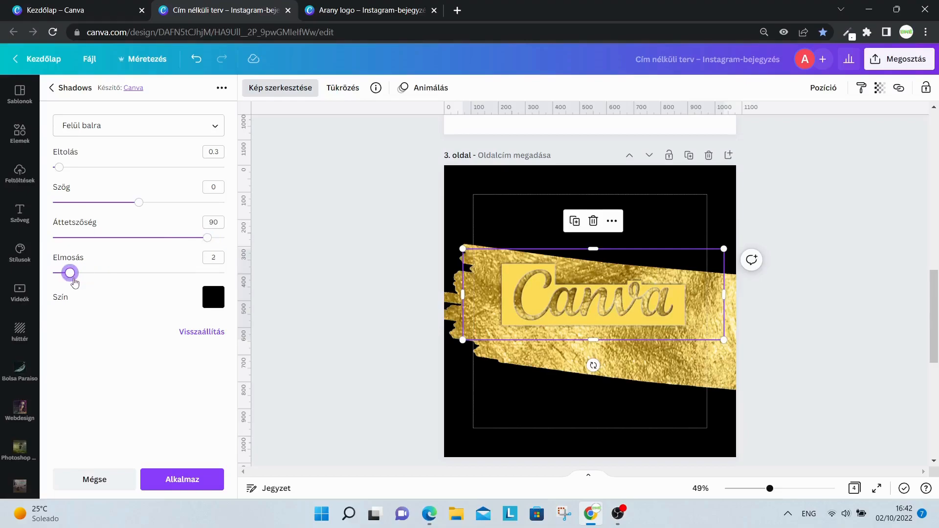
{"action": "left_click", "coordinate": [207, 483]}
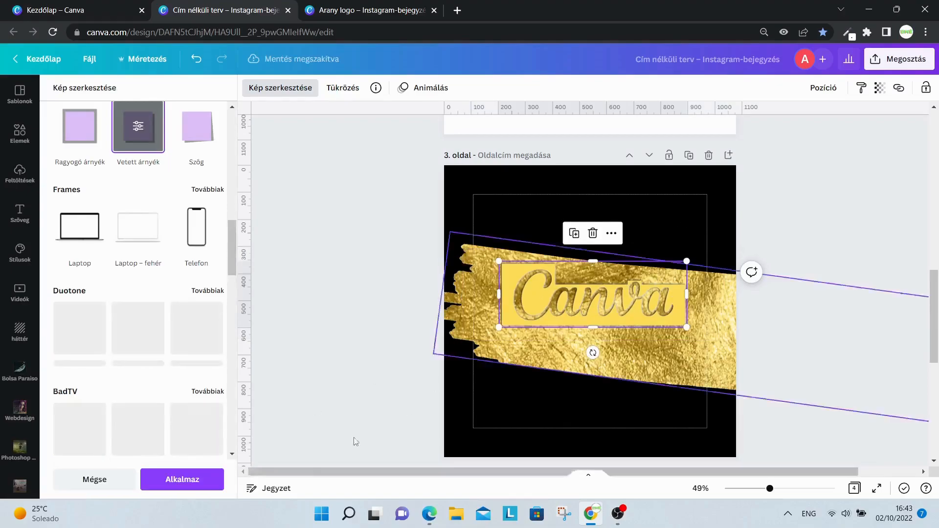
Step: Add a drop shadow (Vetett árnyék) to the Facebook and Instagram image on the fourth page and open its settings
{"action": "left_click", "coordinate": [700, 230]}
{"action": "left_click", "coordinate": [710, 234]}
{"action": "scroll", "coordinate": [655, 271], "scroll_direction": "down", "scroll_amount": 4}
{"action": "scroll", "coordinate": [637, 226], "scroll_direction": "down", "scroll_amount": 3}
{"action": "left_click", "coordinate": [606, 244]}
{"action": "left_click", "coordinate": [280, 88]}
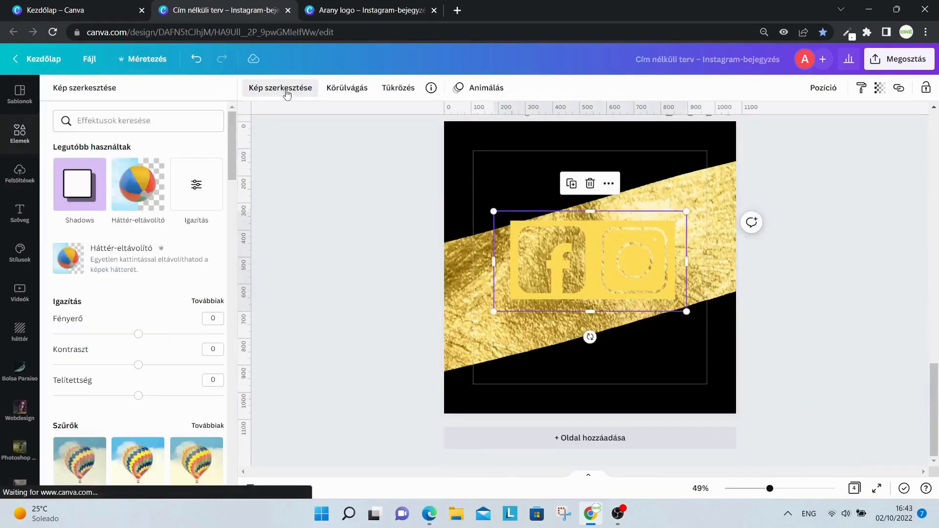
{"action": "left_click", "coordinate": [84, 191]}
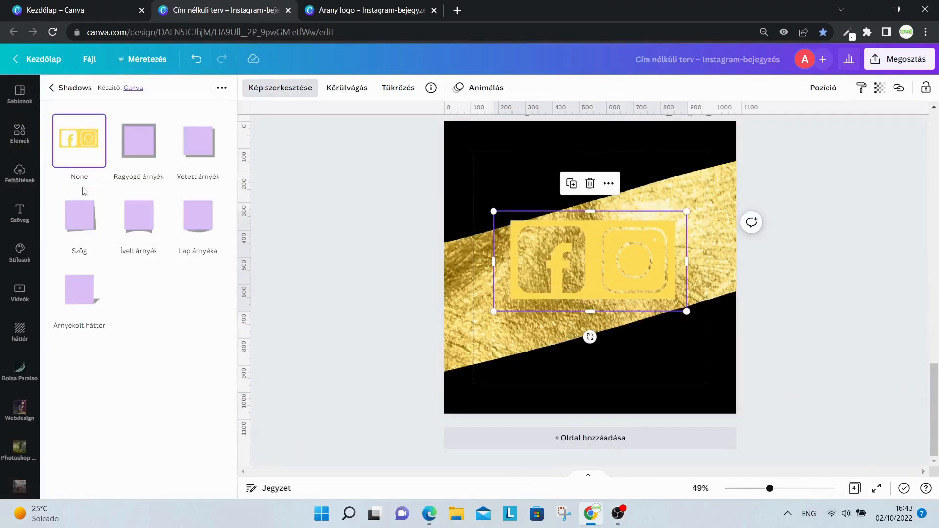
{"action": "left_click", "coordinate": [201, 146]}
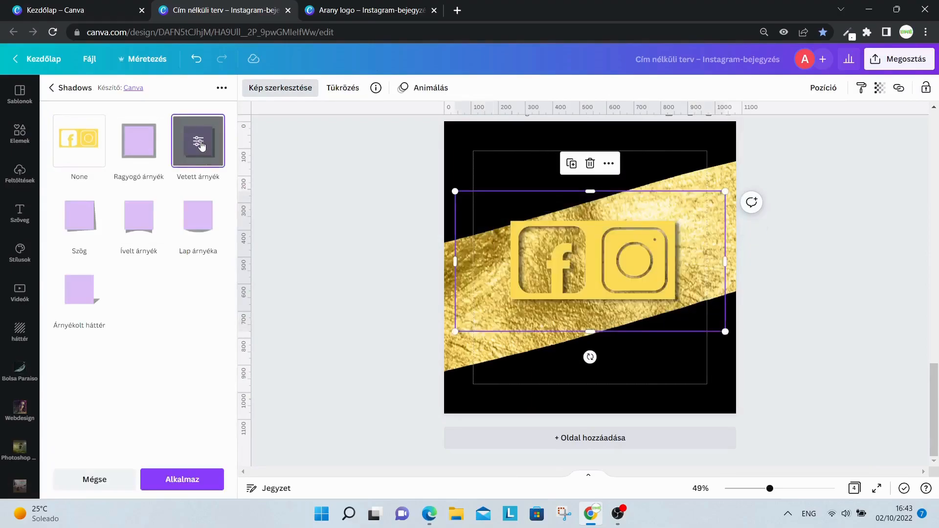
{"action": "left_click", "coordinate": [201, 146]}
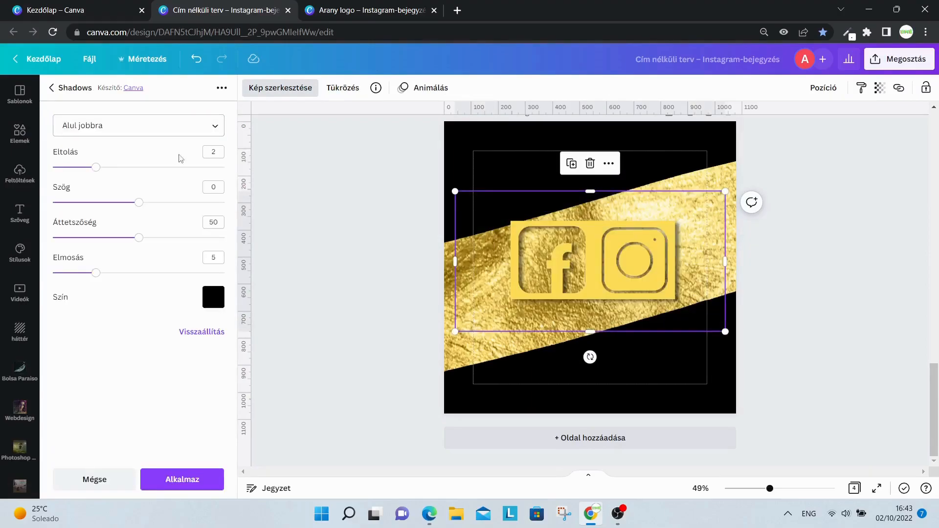
Step: Set the Facebook and Instagram image's drop shadow to offset 0.3, transparency 95 and blur 2
{"action": "key", "text": "BackSpace"}
{"action": "type", "text": "0.3"}
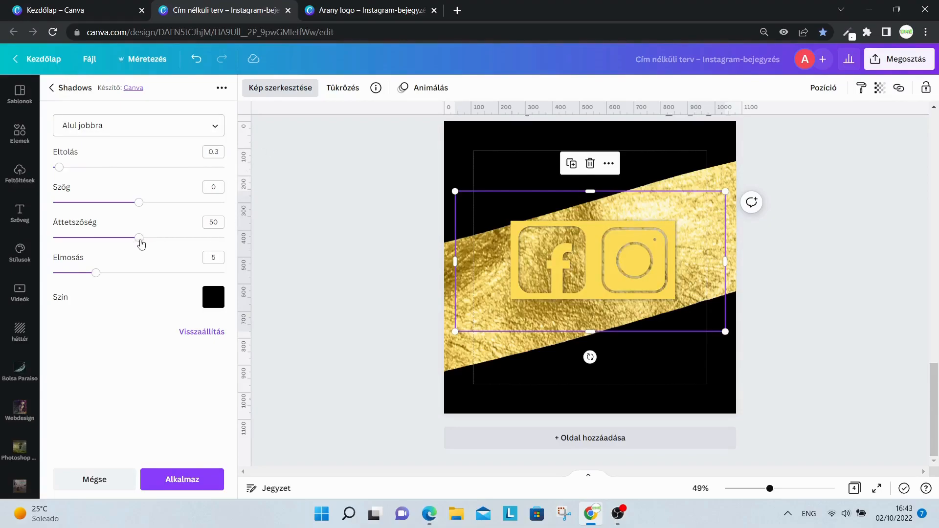
{"action": "left_click_drag", "start_coordinate": [160, 240], "coordinate": [192, 240]}
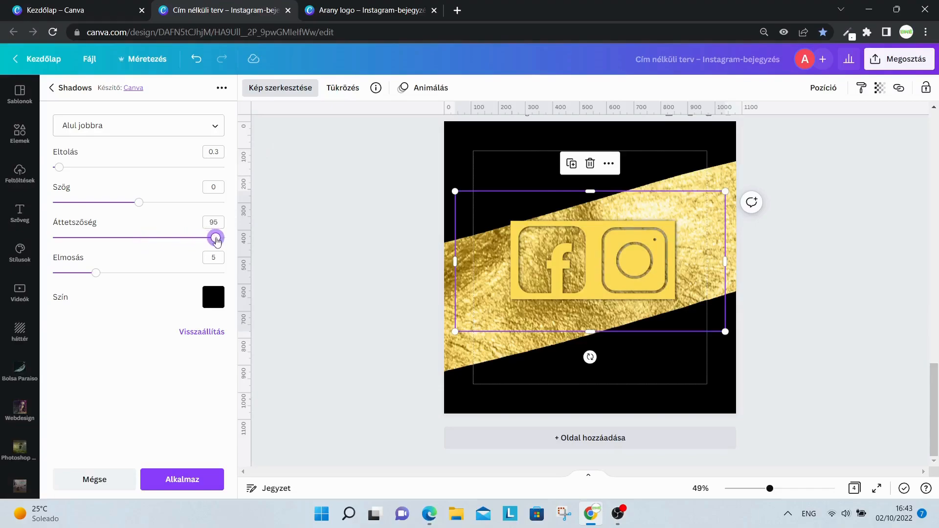
{"action": "left_click_drag", "start_coordinate": [96, 274], "coordinate": [74, 284]}
Step: Change the colour of the Facebook and Instagram image's drop shadow to white and apply it
{"action": "left_click", "coordinate": [219, 293]}
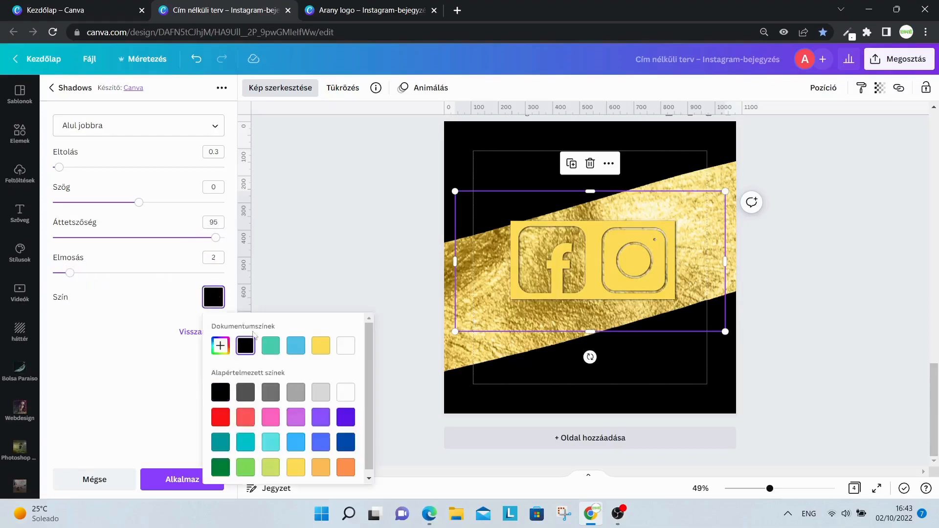
{"action": "left_click", "coordinate": [343, 351]}
{"action": "left_click", "coordinate": [126, 357]}
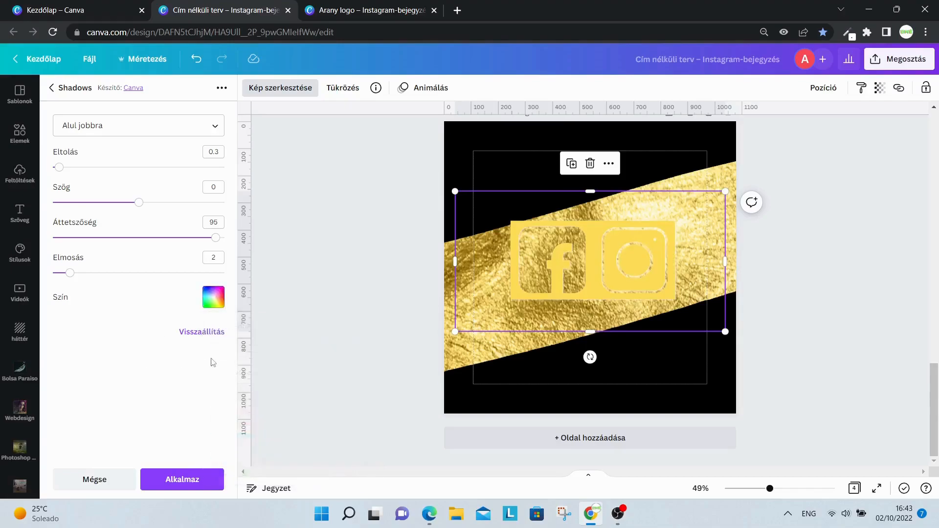
{"action": "left_click", "coordinate": [205, 485]}
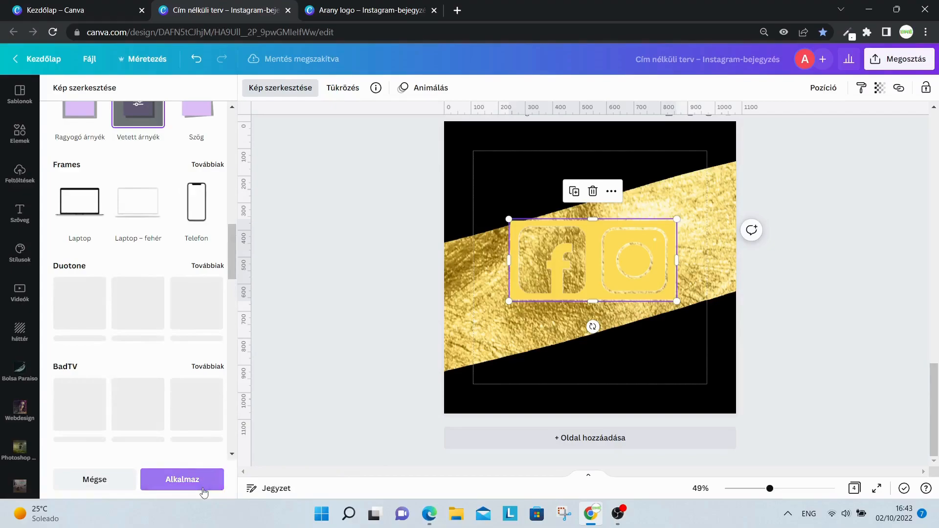
{"action": "left_click", "coordinate": [190, 488]}
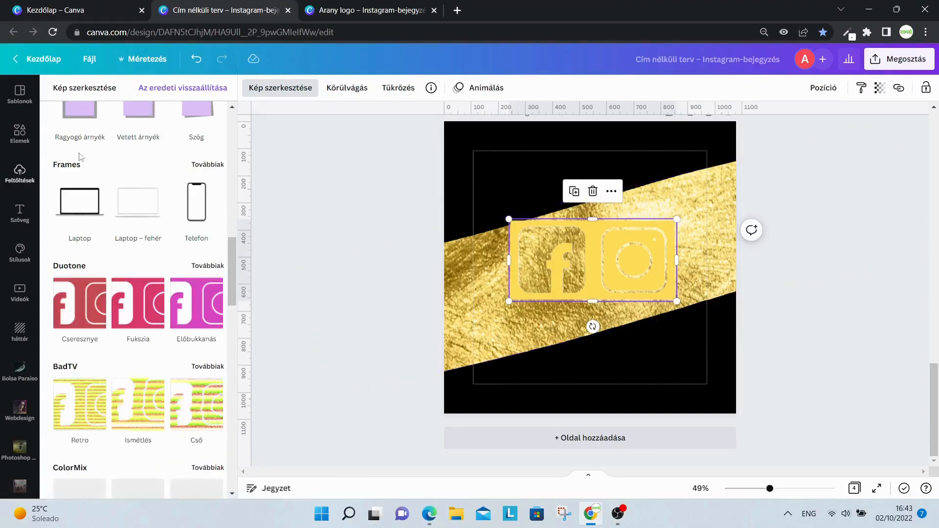
Step: Add a second drop shadow (Vetett árnyék) to the Facebook and Instagram image with the direction Felül balra
{"action": "scroll", "coordinate": [161, 206], "scroll_direction": "up", "scroll_amount": 10}
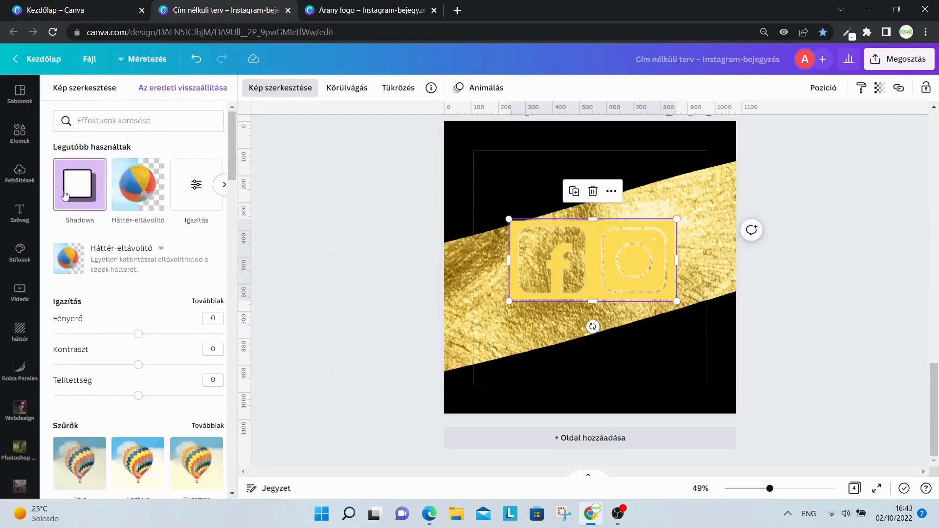
{"action": "left_click", "coordinate": [79, 185]}
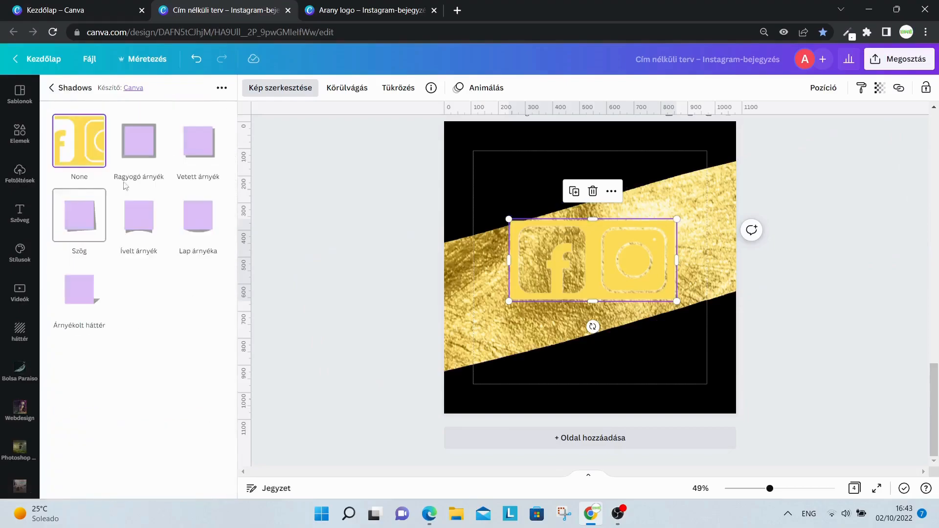
{"action": "left_click", "coordinate": [198, 145]}
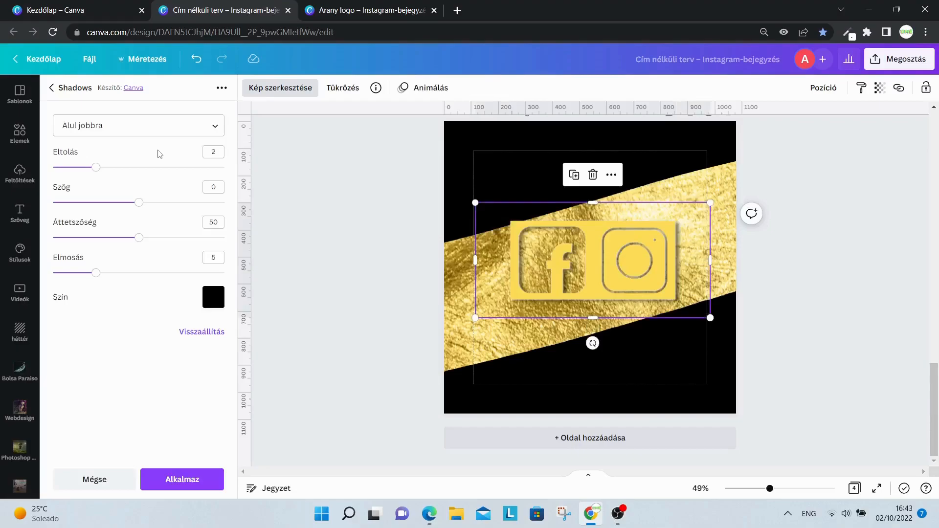
{"action": "left_click", "coordinate": [126, 131]}
{"action": "scroll", "coordinate": [130, 196], "scroll_direction": "down", "scroll_amount": 2}
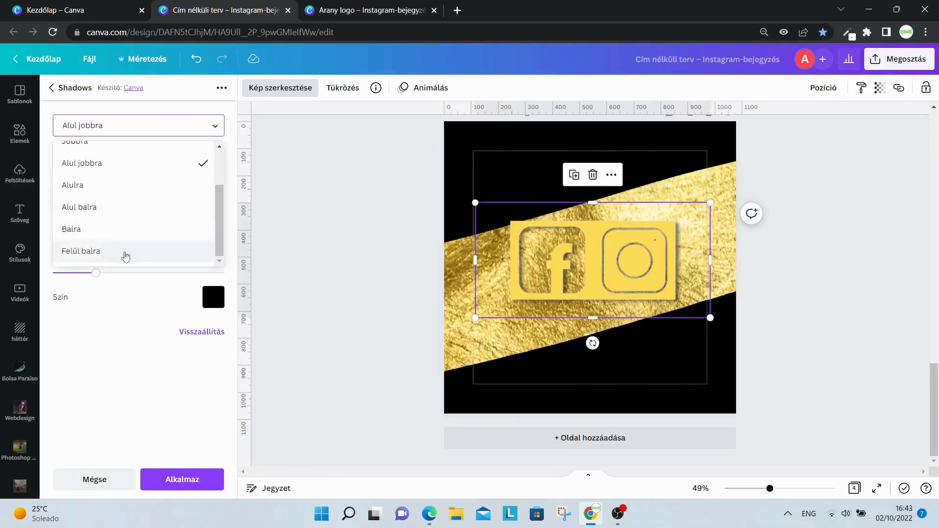
{"action": "left_click", "coordinate": [126, 253]}
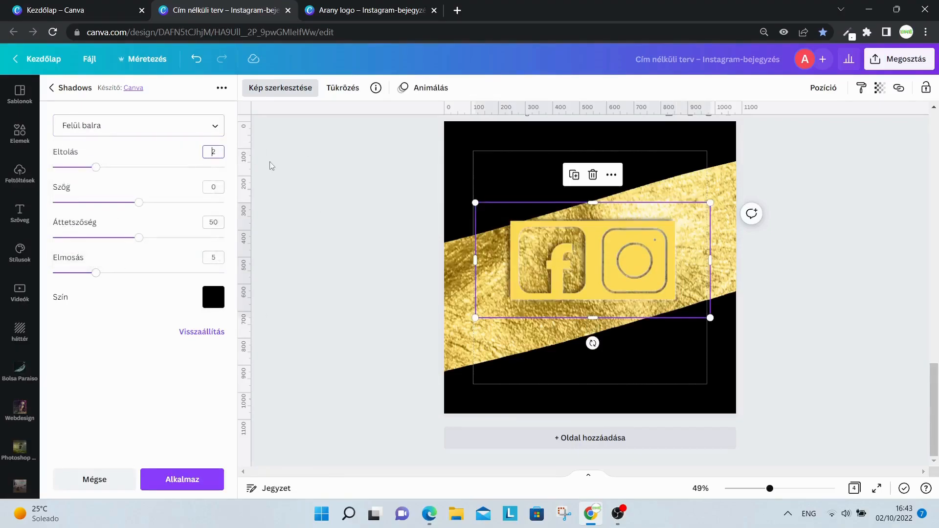
Step: Set the Facebook and Instagram image's second drop shadow to offset 0.3, transparency 90 and blur 2, and apply it
{"action": "key", "text": "Return"}
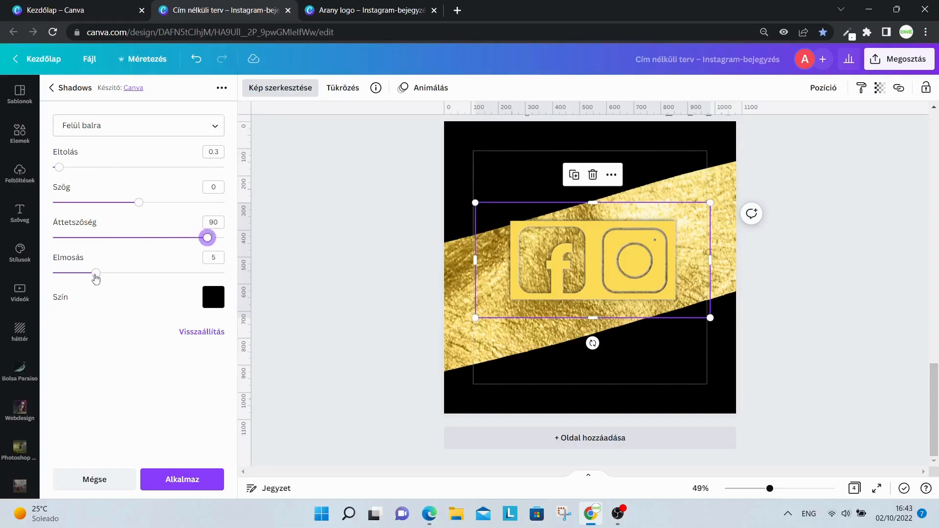
{"action": "left_click_drag", "start_coordinate": [80, 280], "coordinate": [75, 281]}
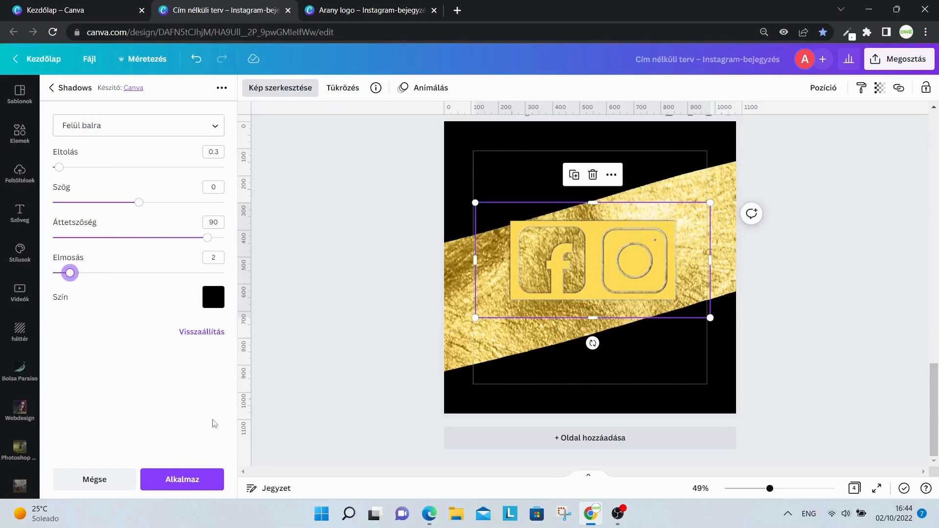
{"action": "left_click", "coordinate": [184, 478]}
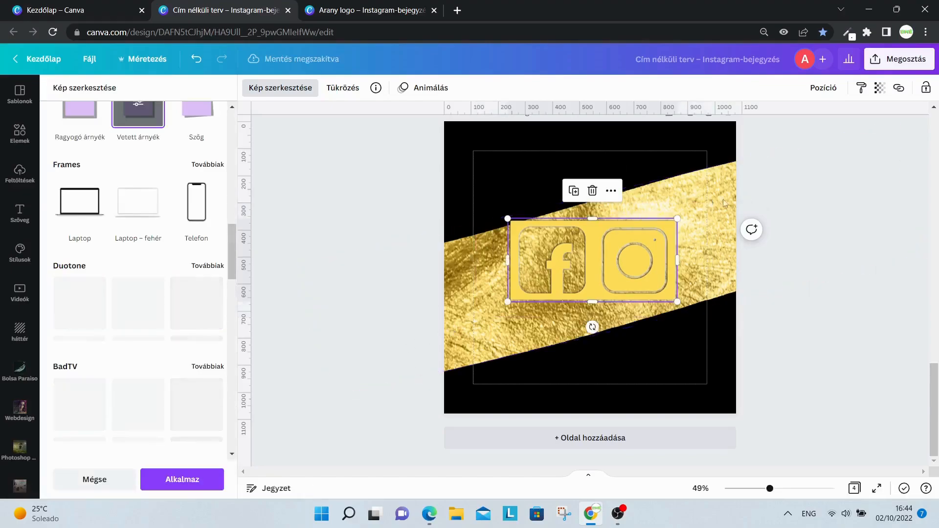
Step: Add a yellow square to the third page and move it to the page's upper-left area, clear of the Canva logo
{"action": "scroll", "coordinate": [839, 209], "scroll_direction": "up", "scroll_amount": 5}
{"action": "scroll", "coordinate": [832, 254], "scroll_direction": "up", "scroll_amount": 2}
{"action": "left_click", "coordinate": [19, 133]}
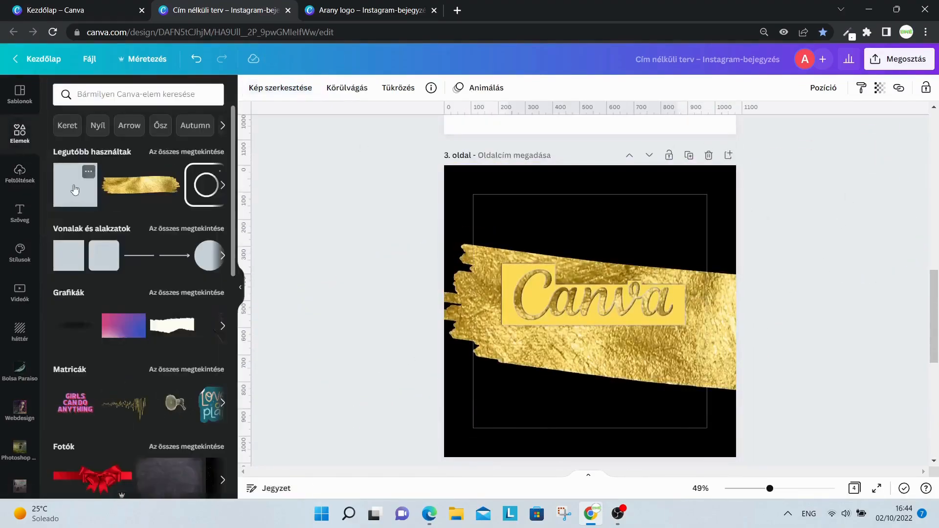
{"action": "left_click", "coordinate": [74, 190]}
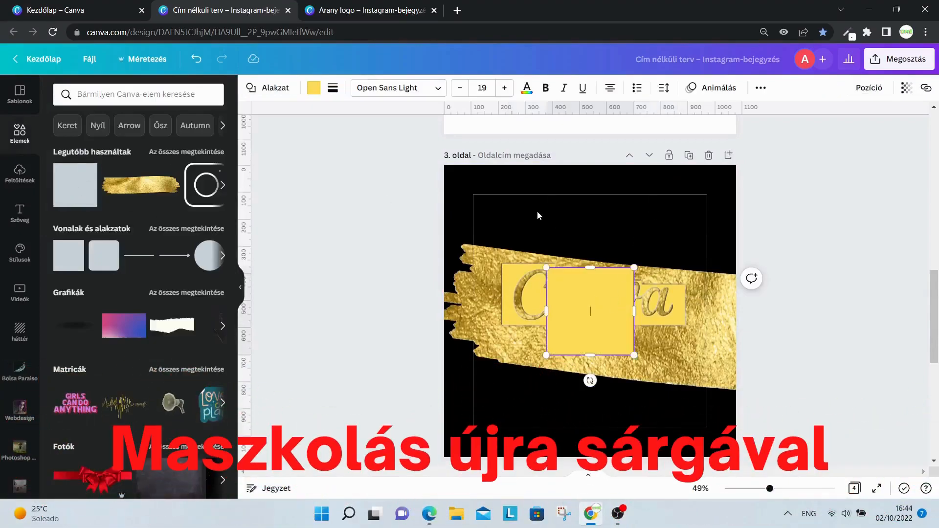
{"action": "left_click_drag", "start_coordinate": [587, 306], "coordinate": [484, 214]}
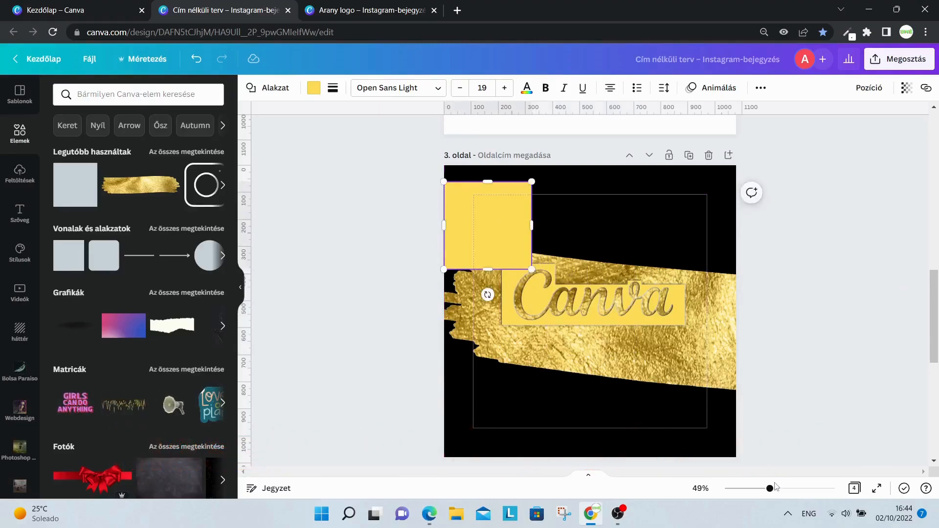
Step: Stretch the yellow square across the page's full width above the Canva logo and mask the areas beside and below the logo with yellow rectangles
{"action": "left_click_drag", "start_coordinate": [771, 489], "coordinate": [789, 489]}
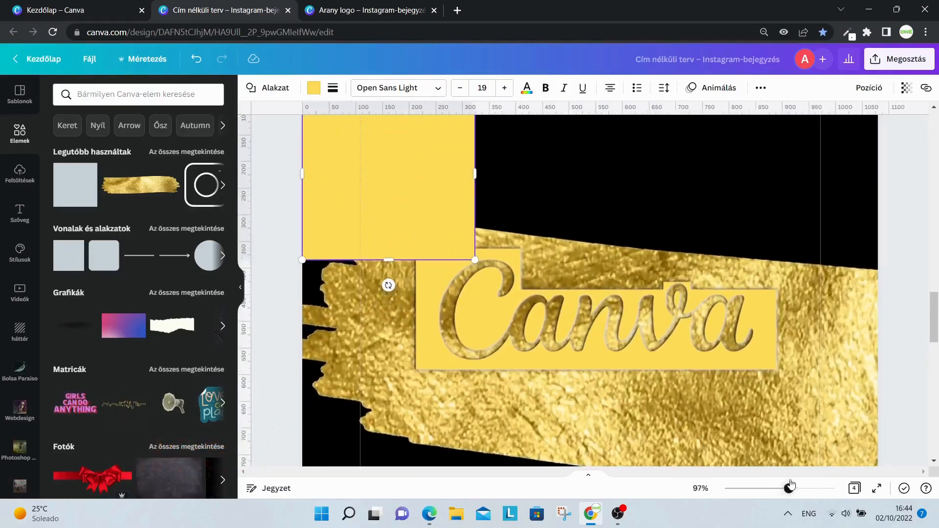
{"action": "left_click_drag", "start_coordinate": [399, 255], "coordinate": [399, 251]}
{"action": "left_click_drag", "start_coordinate": [475, 237], "coordinate": [889, 234]}
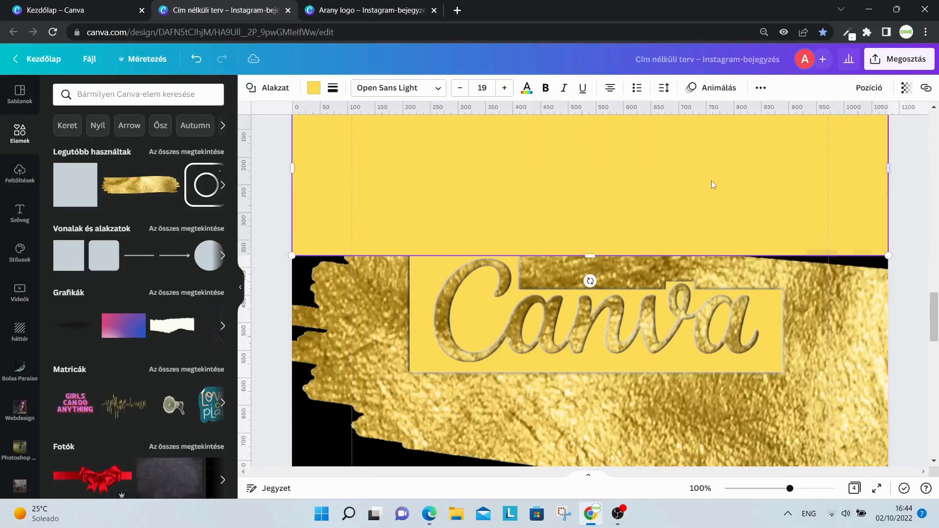
{"action": "left_click_drag", "start_coordinate": [650, 146], "coordinate": [148, 274]}
{"action": "left_click_drag", "start_coordinate": [336, 324], "coordinate": [903, 313]}
Step: Shape another yellow rectangle into a narrow bar about 447 wide just above the logo's C and recolour it violet
{"action": "left_click_drag", "start_coordinate": [518, 311], "coordinate": [357, 230]}
{"action": "left_click_drag", "start_coordinate": [905, 221], "coordinate": [556, 220]}
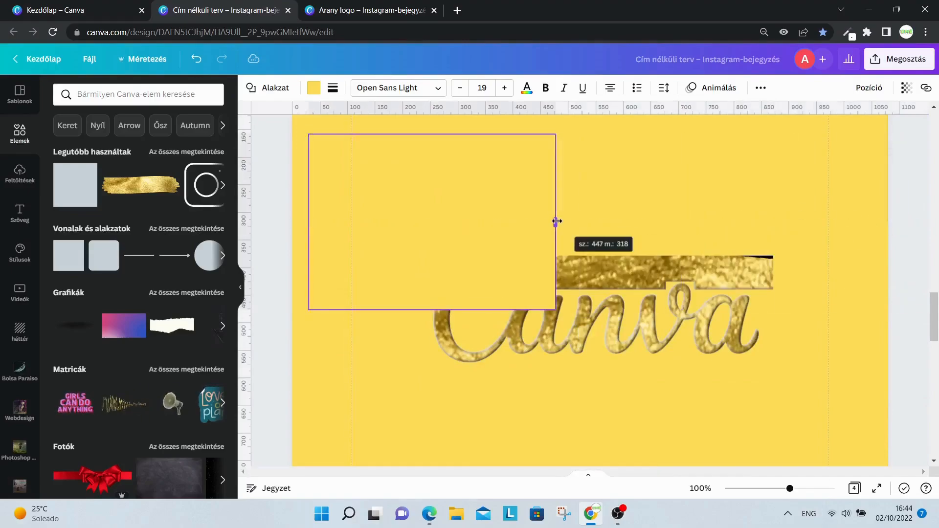
{"action": "left_click_drag", "start_coordinate": [433, 134], "coordinate": [459, 254]}
{"action": "left_click", "coordinate": [314, 88]}
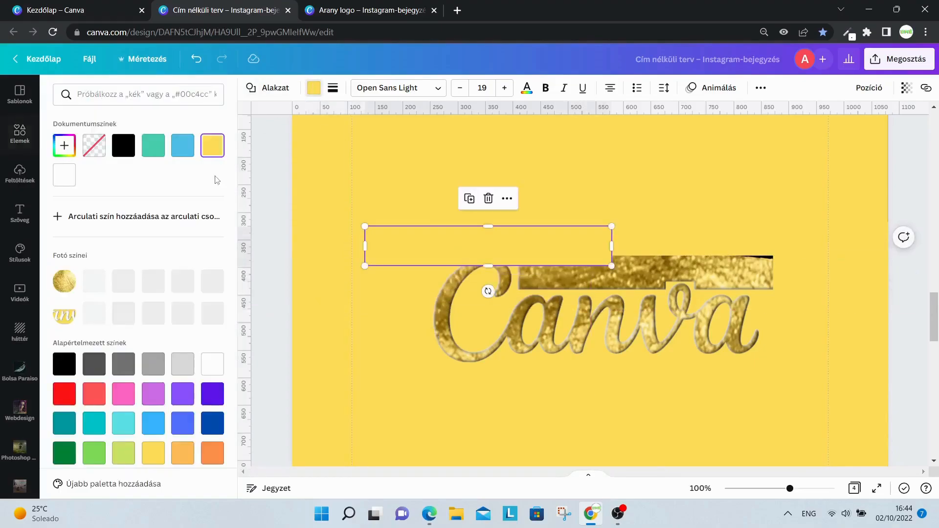
{"action": "left_click", "coordinate": [212, 394]}
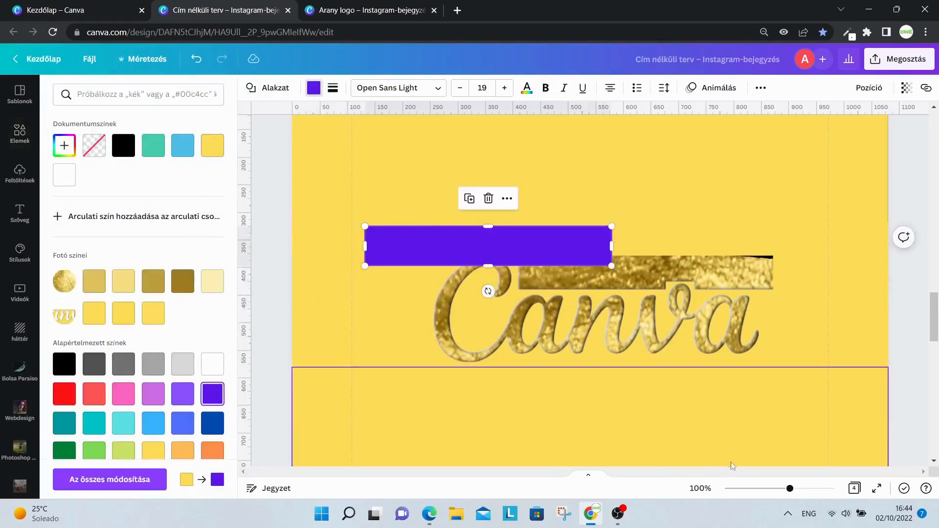
Step: Move the violet bar over the gold strip above the Canva logo's middle letters and shorten it to end before the v's loop
{"action": "left_click_drag", "start_coordinate": [790, 489], "coordinate": [805, 488]}
{"action": "left_click_drag", "start_coordinate": [555, 222], "coordinate": [780, 253]}
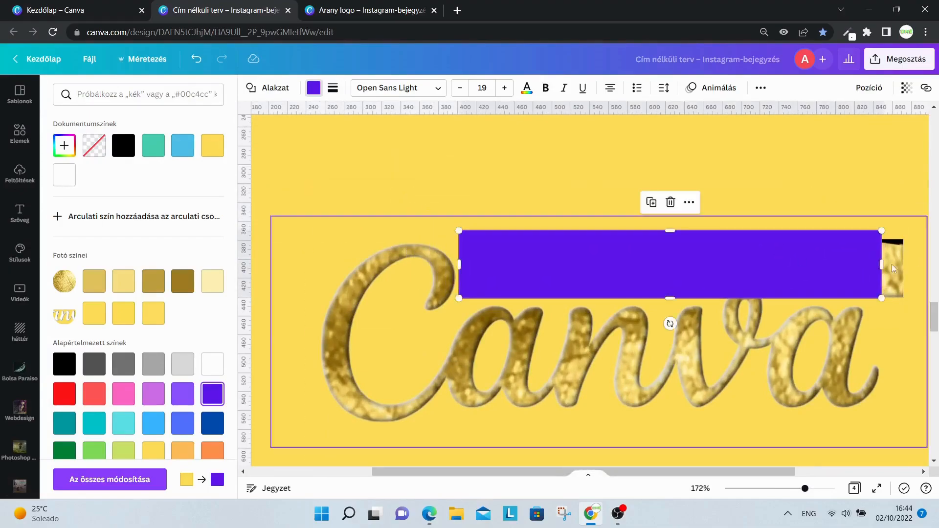
{"action": "left_click_drag", "start_coordinate": [882, 264], "coordinate": [722, 251]}
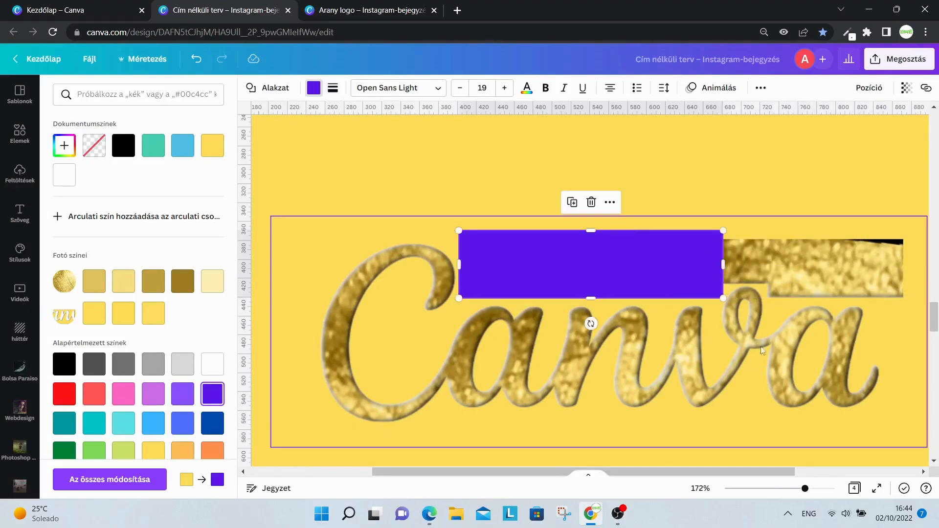
{"action": "scroll", "coordinate": [704, 195], "scroll_direction": "right", "scroll_amount": 2}
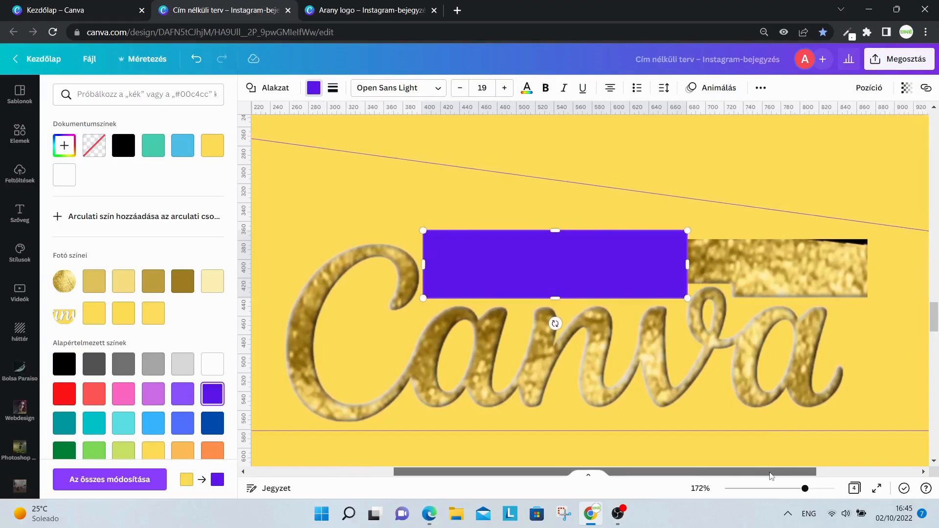
Step: Duplicate the violet bar twice, covering the gold strip above the final a and the remaining gap above the v's loop
{"action": "left_click", "coordinate": [705, 195]}
{"action": "left_click", "coordinate": [569, 260]}
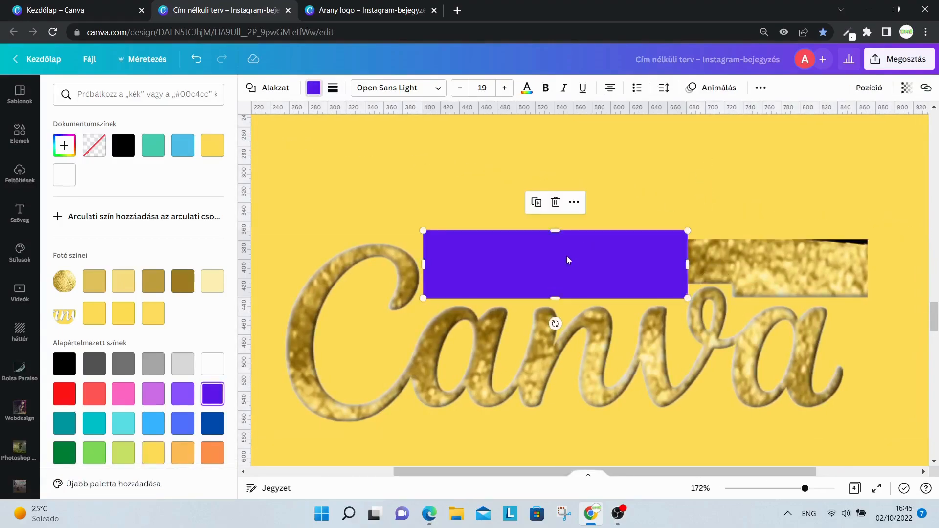
{"action": "key", "text": "ctrl+d"}
{"action": "left_click_drag", "start_coordinate": [562, 291], "coordinate": [852, 258]}
{"action": "left_click", "coordinate": [809, 188]}
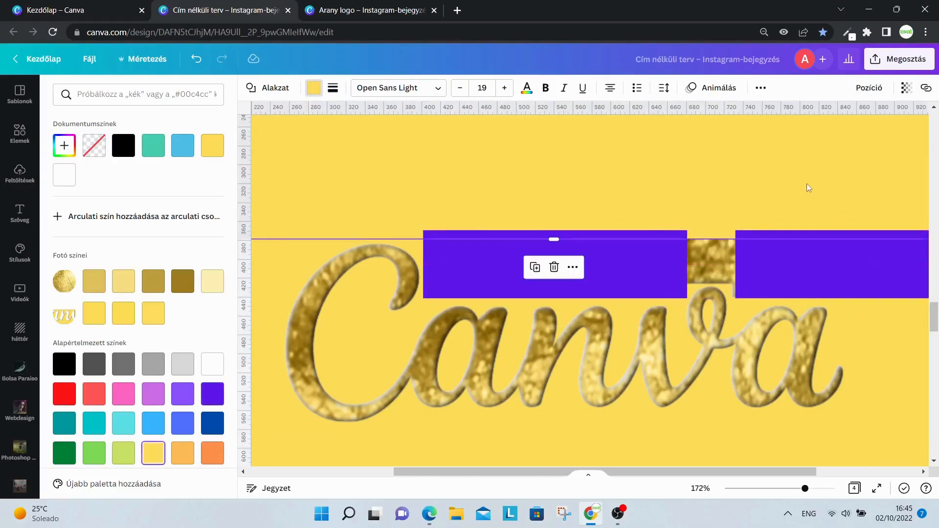
{"action": "left_click", "coordinate": [504, 261]}
{"action": "key", "text": "ctrl+d"}
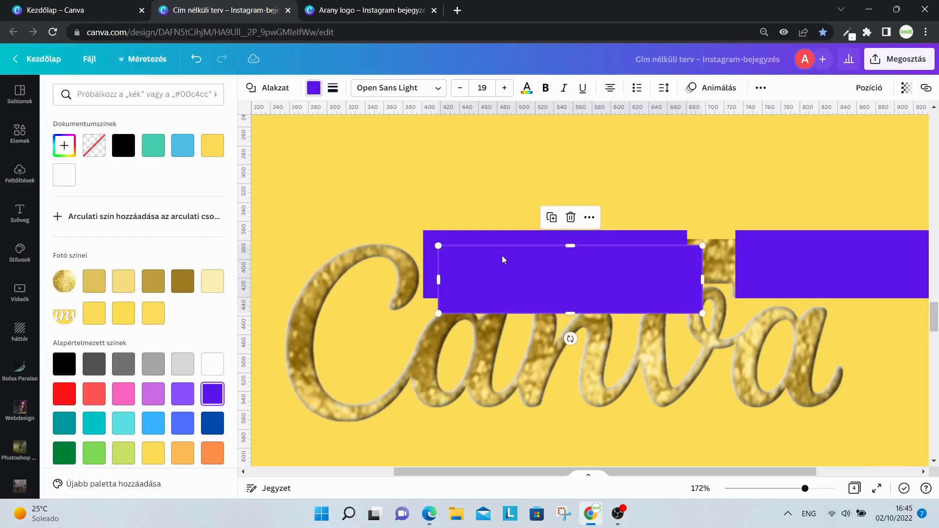
{"action": "left_click_drag", "start_coordinate": [538, 288], "coordinate": [666, 257]}
{"action": "left_click", "coordinate": [482, 165]}
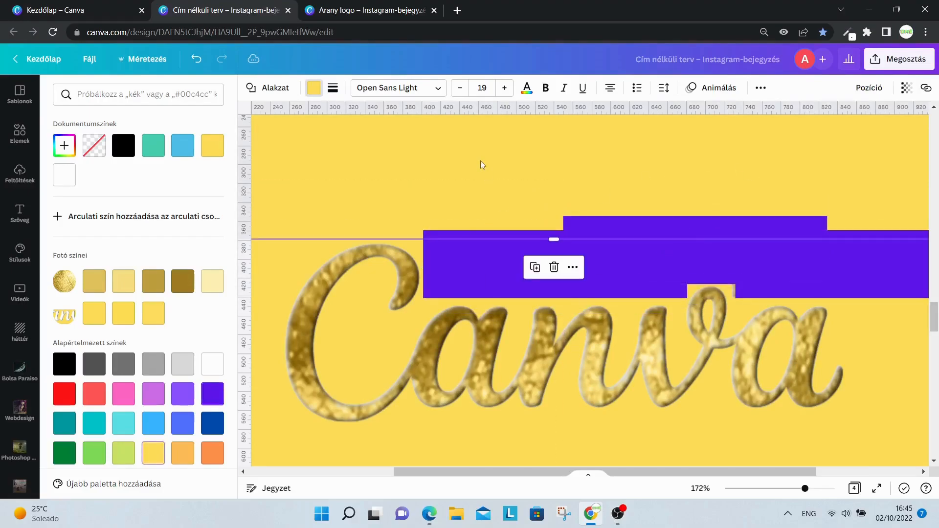
Step: Recolour the three violet bars yellow and hide the leftover sliver between the v and the final a
{"action": "left_click", "coordinate": [449, 235]}
{"action": "left_click", "coordinate": [213, 145]}
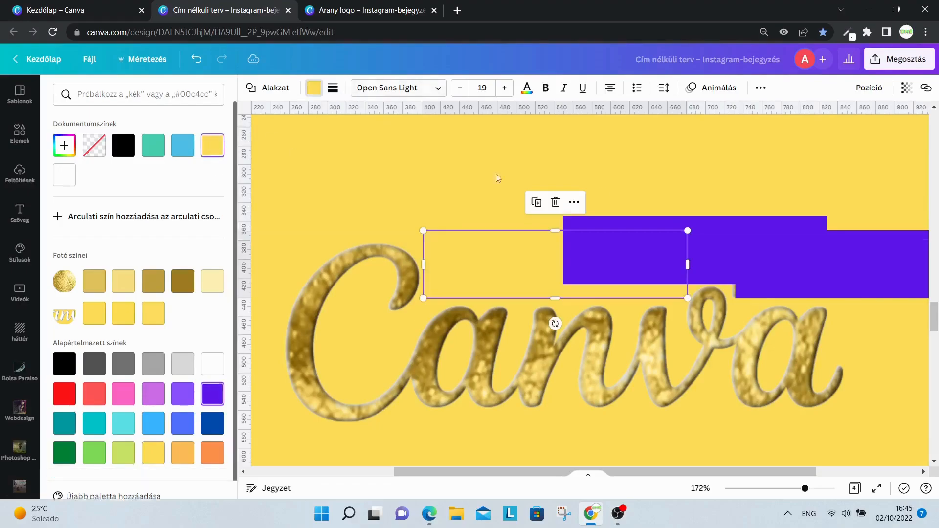
{"action": "left_click", "coordinate": [734, 232]}
{"action": "left_click", "coordinate": [212, 145]}
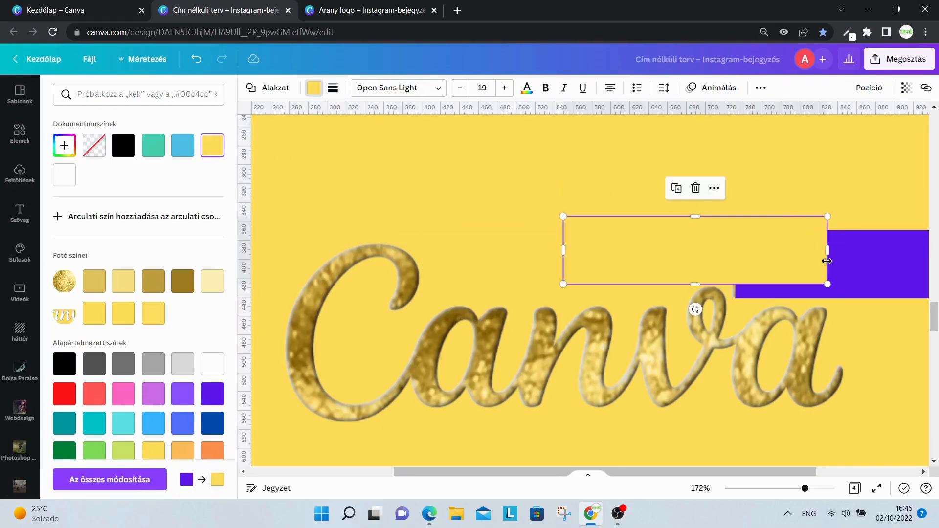
{"action": "left_click", "coordinate": [831, 262]}
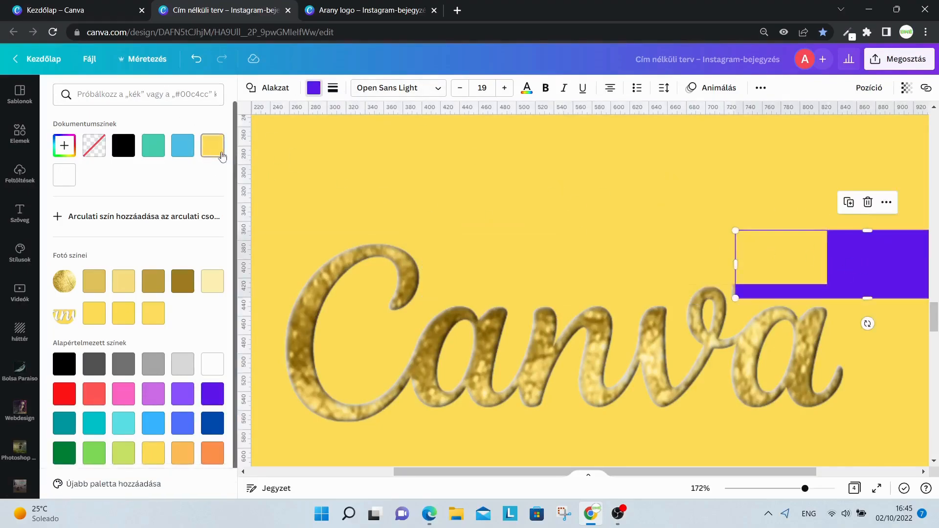
{"action": "left_click", "coordinate": [215, 145]}
{"action": "left_click", "coordinate": [577, 203]}
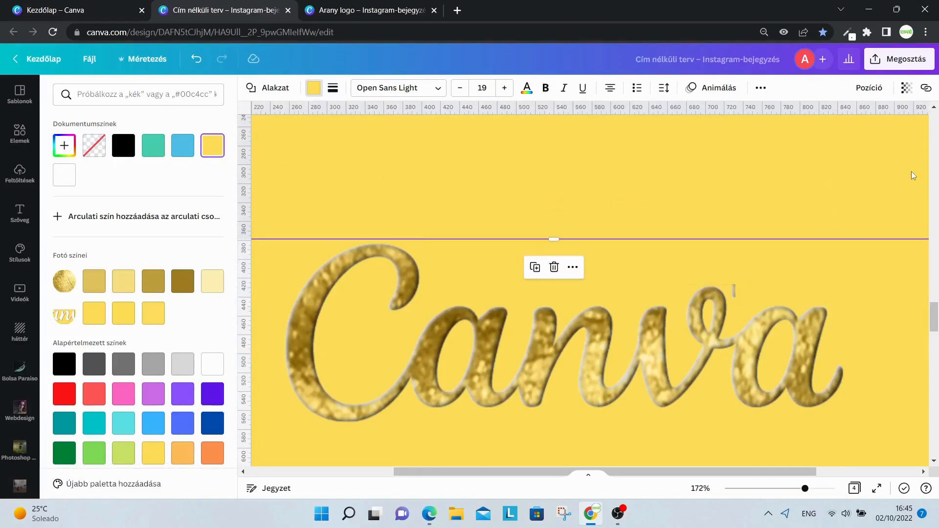
{"action": "left_click", "coordinate": [753, 285]}
{"action": "left_click", "coordinate": [771, 294]}
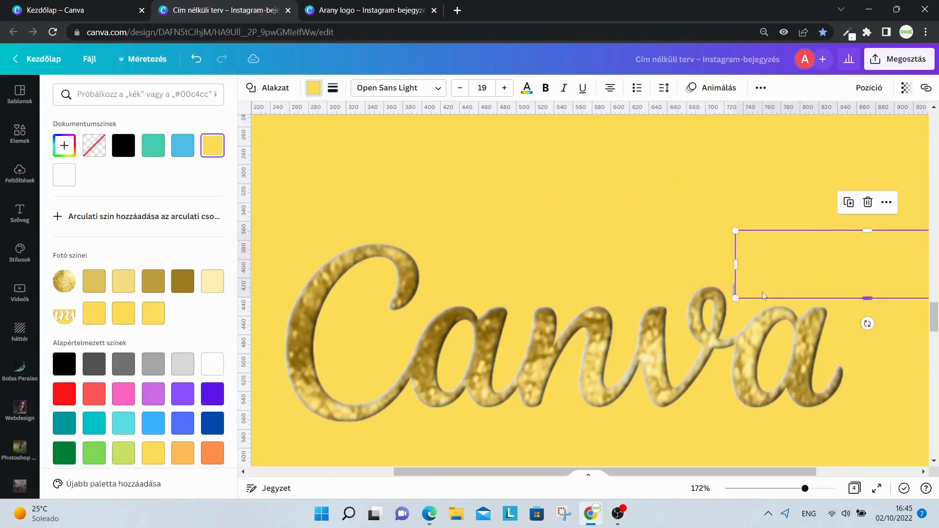
{"action": "left_click", "coordinate": [700, 198]}
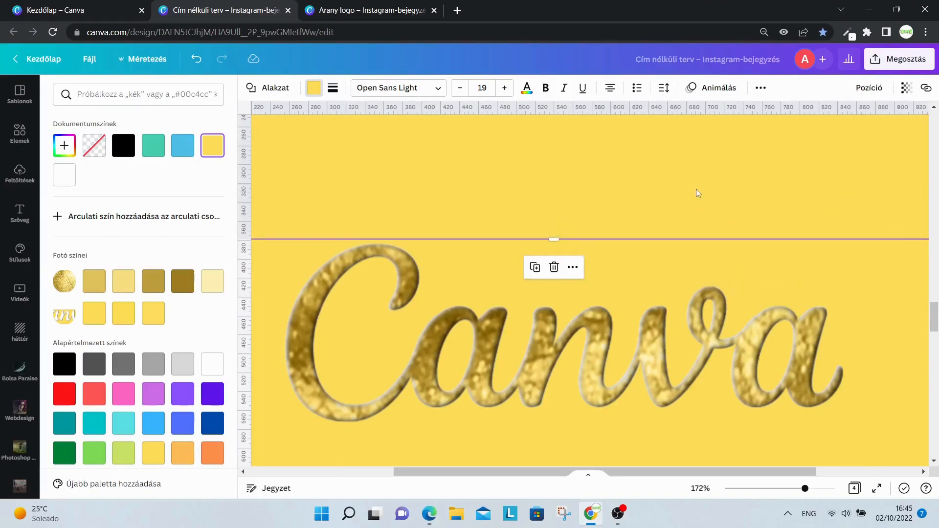
Step: Extend the lower yellow rectangle to the third page's bottom edge and the upper one to its top edge
{"action": "left_click_drag", "start_coordinate": [795, 489], "coordinate": [768, 490]}
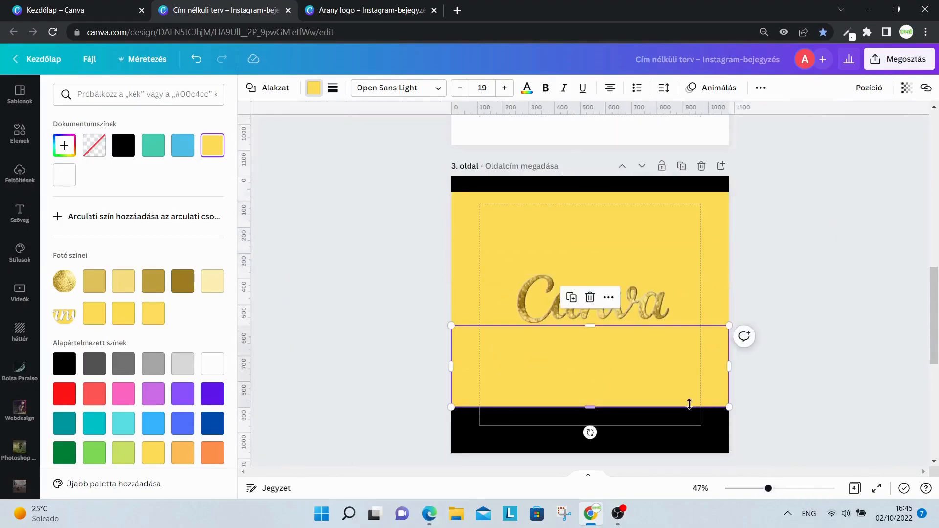
{"action": "left_click_drag", "start_coordinate": [689, 404], "coordinate": [686, 450]}
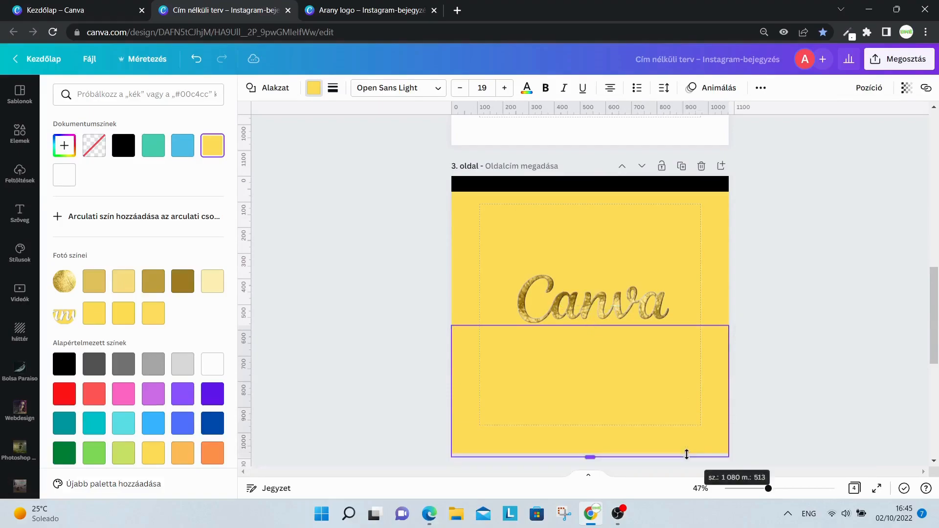
{"action": "left_click", "coordinate": [637, 196]}
{"action": "left_click_drag", "start_coordinate": [636, 194], "coordinate": [635, 177]}
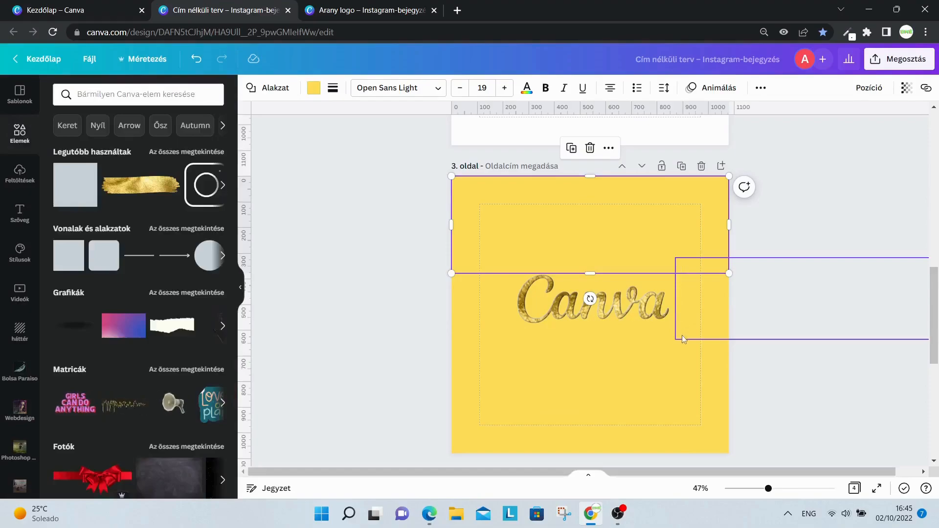
Step: Add a yellow square to the fourth page and stretch it across the page's full width above the Facebook and Instagram icons
{"action": "scroll", "coordinate": [655, 333], "scroll_direction": "down", "scroll_amount": 5}
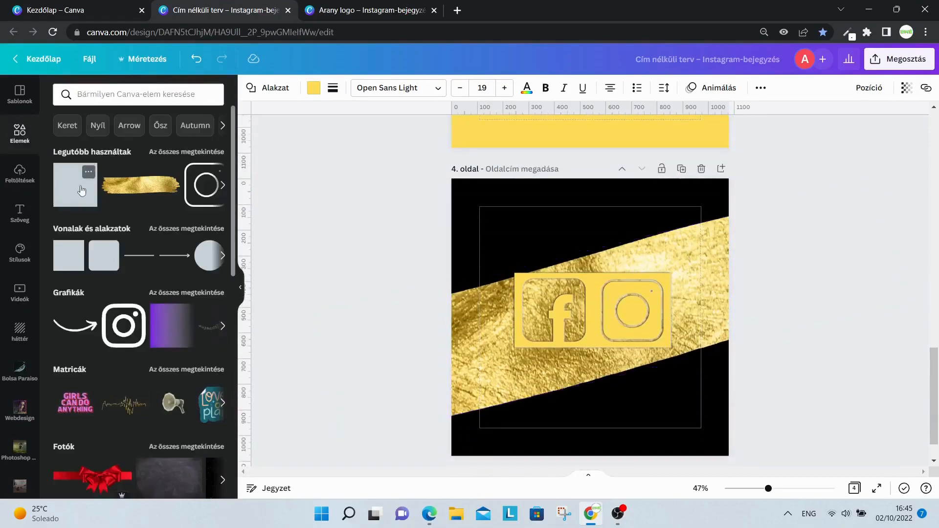
{"action": "left_click", "coordinate": [65, 198]}
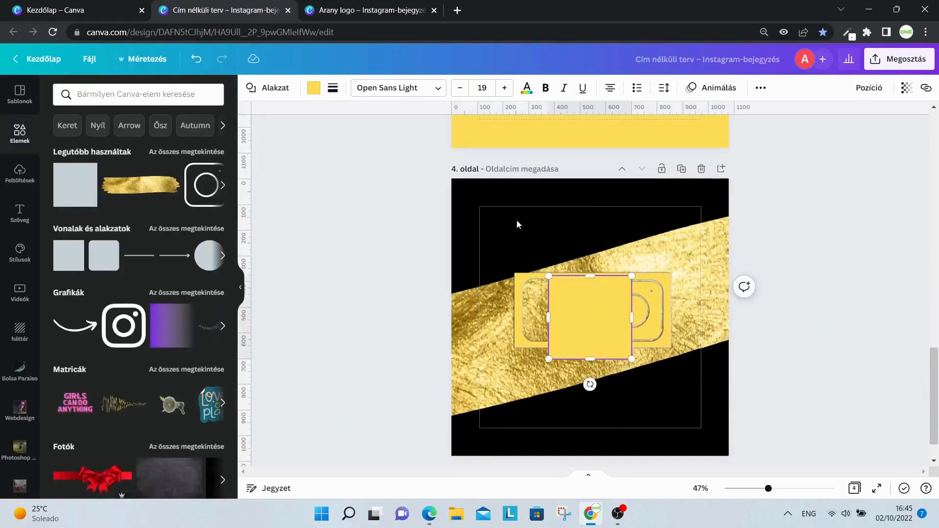
{"action": "left_click_drag", "start_coordinate": [613, 309], "coordinate": [512, 229]}
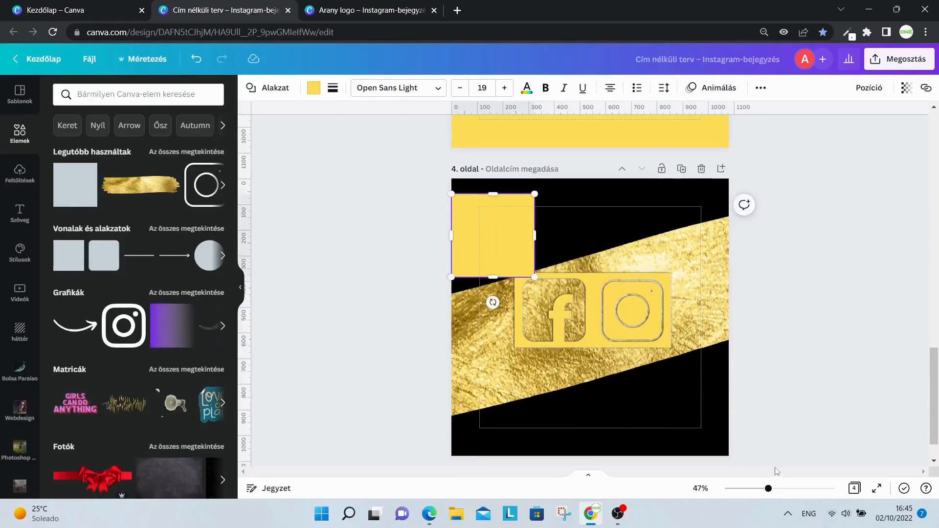
{"action": "left_click_drag", "start_coordinate": [774, 492], "coordinate": [805, 494]}
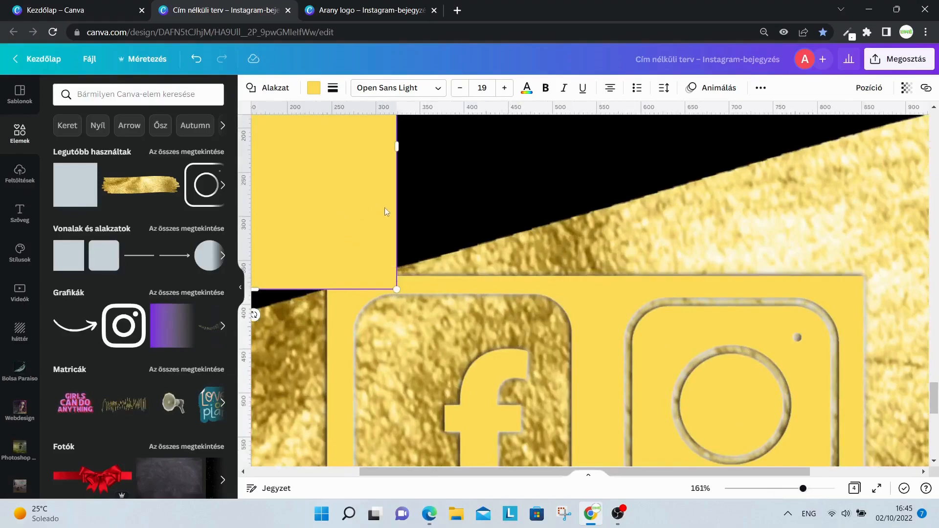
{"action": "left_click_drag", "start_coordinate": [400, 216], "coordinate": [919, 234]}
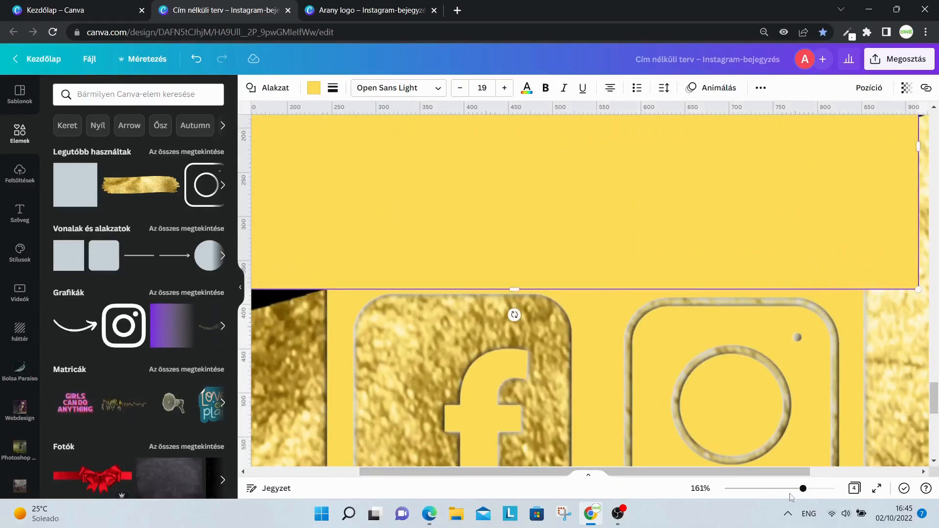
{"action": "left_click_drag", "start_coordinate": [804, 493], "coordinate": [778, 490]}
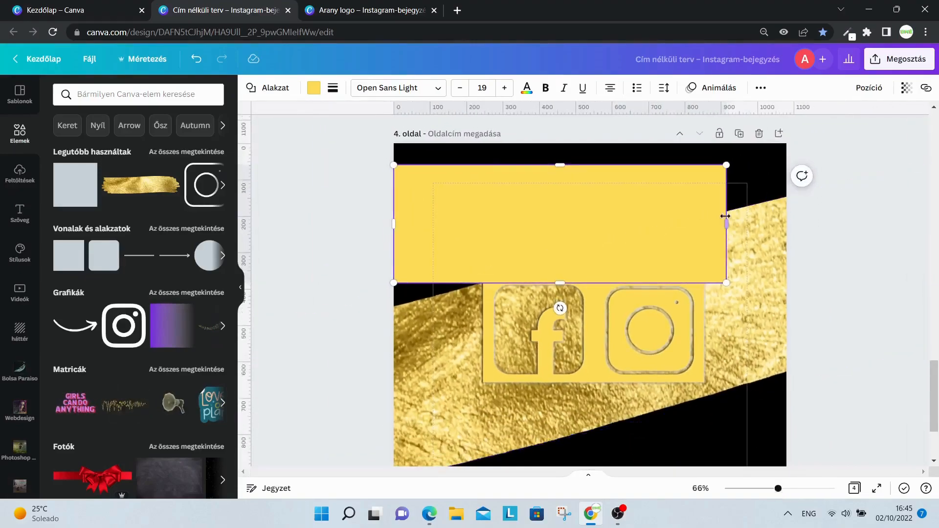
{"action": "left_click_drag", "start_coordinate": [754, 216], "coordinate": [793, 223]}
Step: Extend the yellow rectangle to the fourth page's top edge and place a duplicate over the area below the icons
{"action": "left_click_drag", "start_coordinate": [687, 161], "coordinate": [607, 418]}
{"action": "key", "text": "ctrl+d"}
{"action": "scroll", "coordinate": [634, 196], "scroll_direction": "down", "scroll_amount": 1}
{"action": "scroll", "coordinate": [614, 376], "scroll_direction": "down", "scroll_amount": 1}
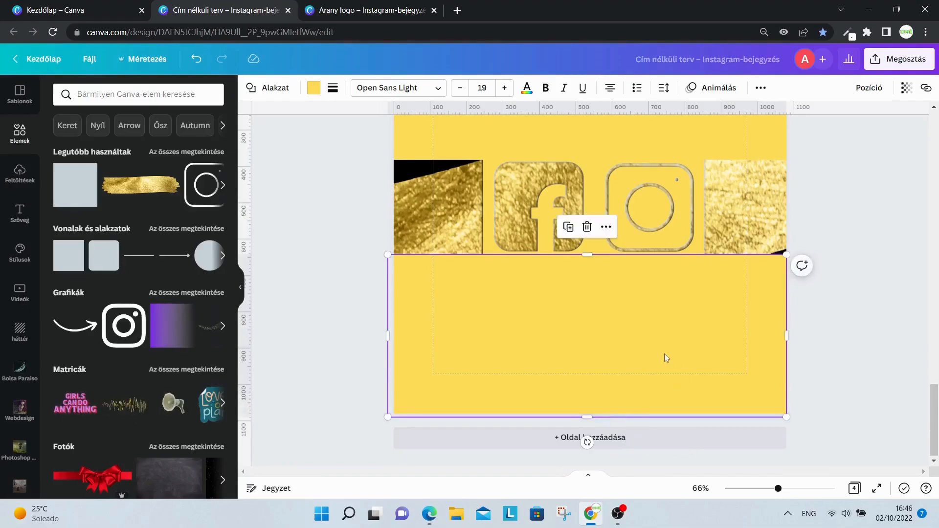
Step: Duplicate the fourth page's lower yellow rectangle and mask the areas on both sides of the Facebook and Instagram icons
{"action": "mouse_move", "coordinate": [784, 498]}
{"action": "left_mouse_down"}
{"action": "mouse_move", "coordinate": [815, 497]}
{"action": "mouse_move", "coordinate": [778, 500]}
{"action": "left_mouse_up"}
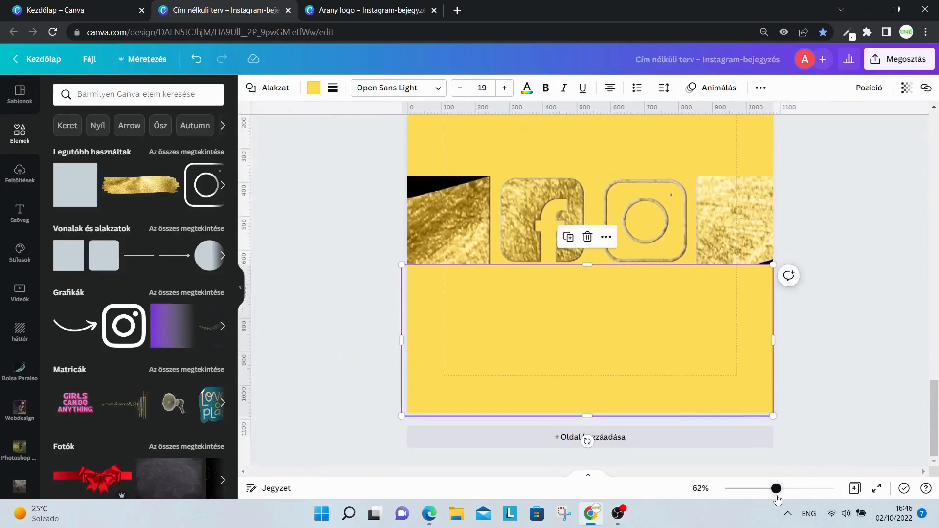
{"action": "key", "text": "ctrl+d"}
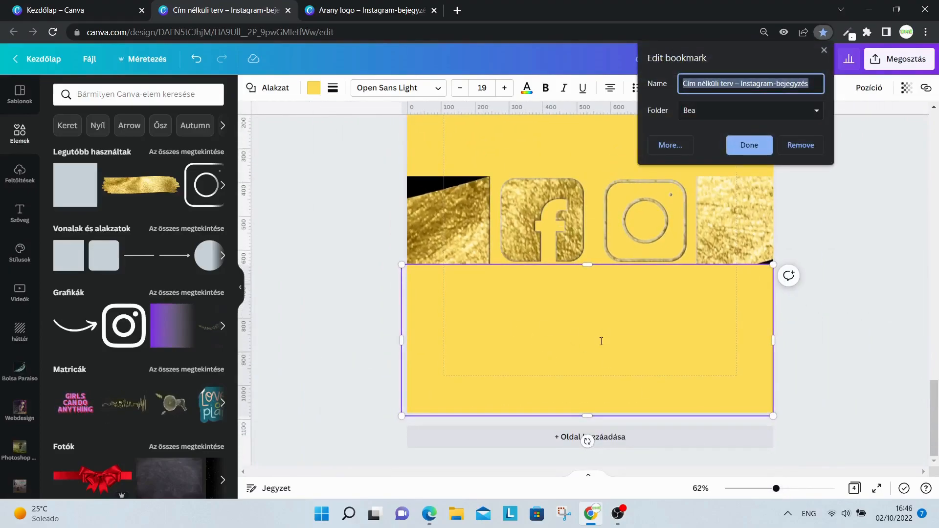
{"action": "left_click", "coordinate": [814, 348]}
{"action": "left_click", "coordinate": [524, 315]}
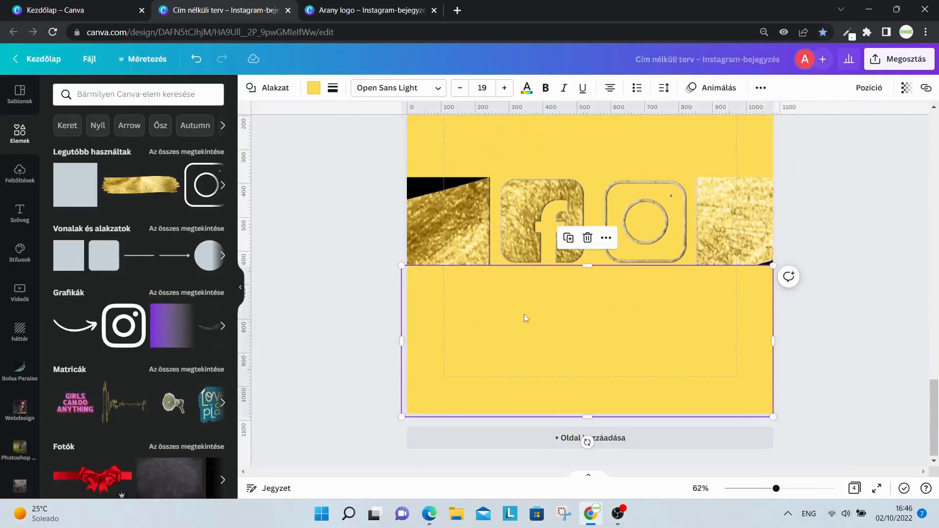
{"action": "left_click_drag", "start_coordinate": [524, 315], "coordinate": [268, 195]}
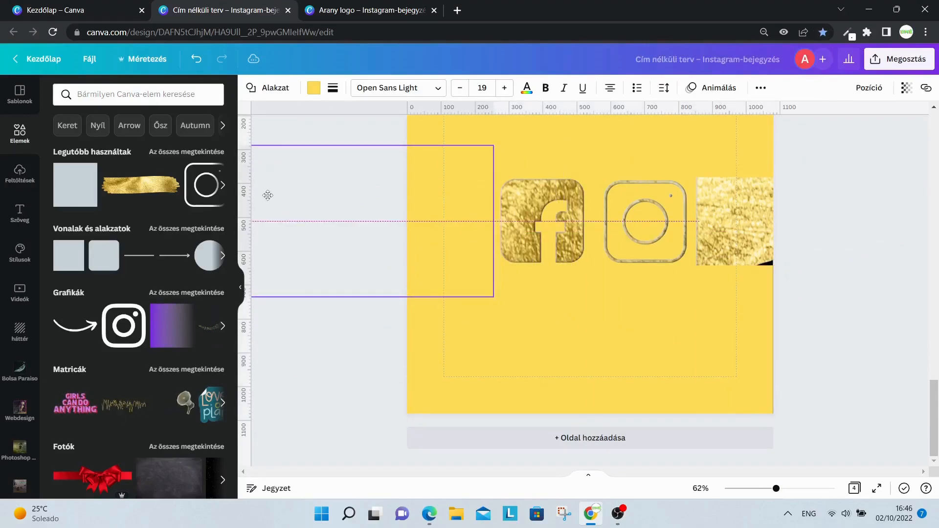
{"action": "key", "text": "ctrl+z"}
{"action": "key", "text": "ctrl+y"}
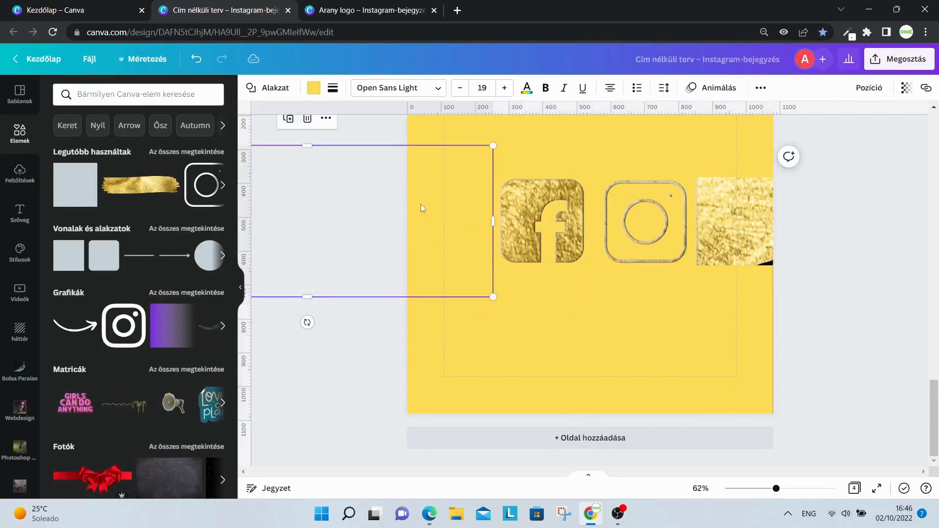
{"action": "left_click_drag", "start_coordinate": [421, 206], "coordinate": [931, 248]}
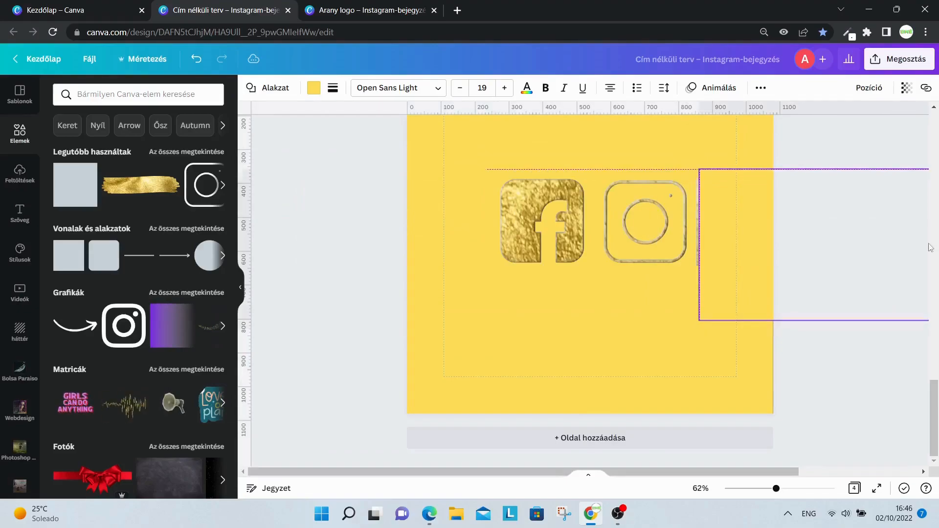
{"action": "left_click", "coordinate": [734, 365]}
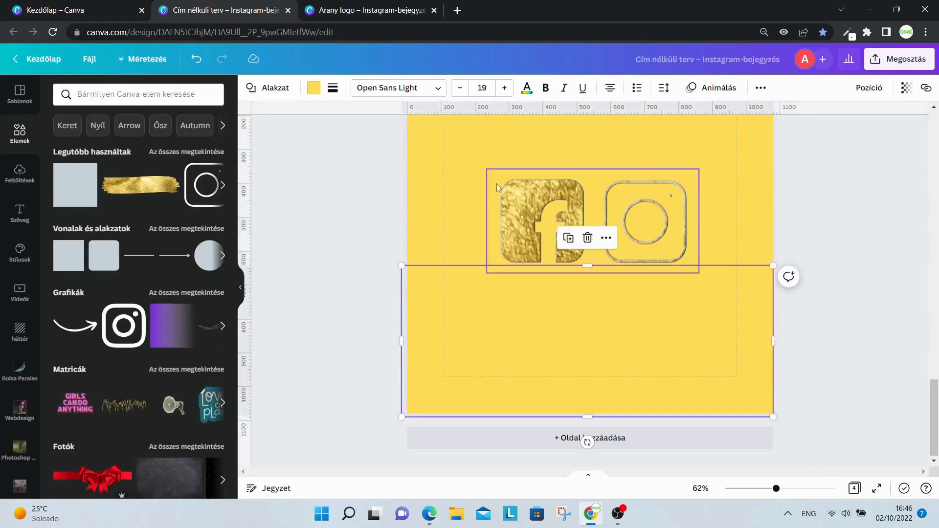
Step: Add a blank fifth page after the Facebook and Instagram icons page
{"action": "scroll", "coordinate": [794, 298], "scroll_direction": "up", "scroll_amount": 3}
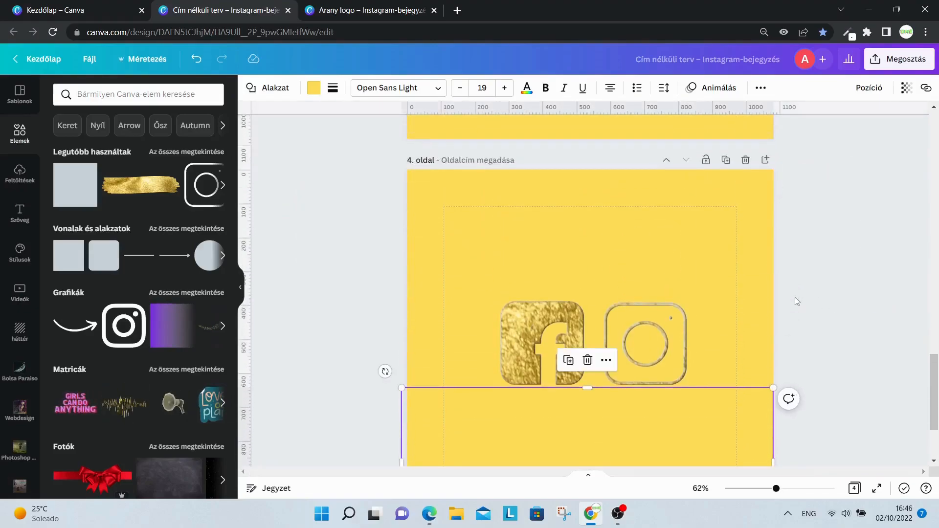
{"action": "scroll", "coordinate": [804, 269], "scroll_direction": "down", "scroll_amount": 2}
{"action": "left_click_drag", "start_coordinate": [784, 494], "coordinate": [762, 492]}
{"action": "left_click", "coordinate": [630, 442]}
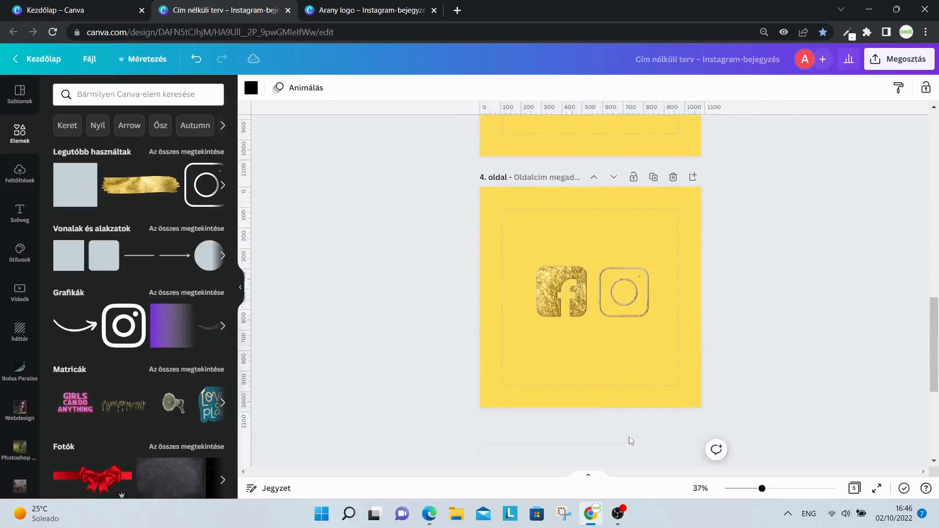
Step: Open the download settings for the design from its sharing options
{"action": "scroll", "coordinate": [867, 219], "scroll_direction": "up", "scroll_amount": 3}
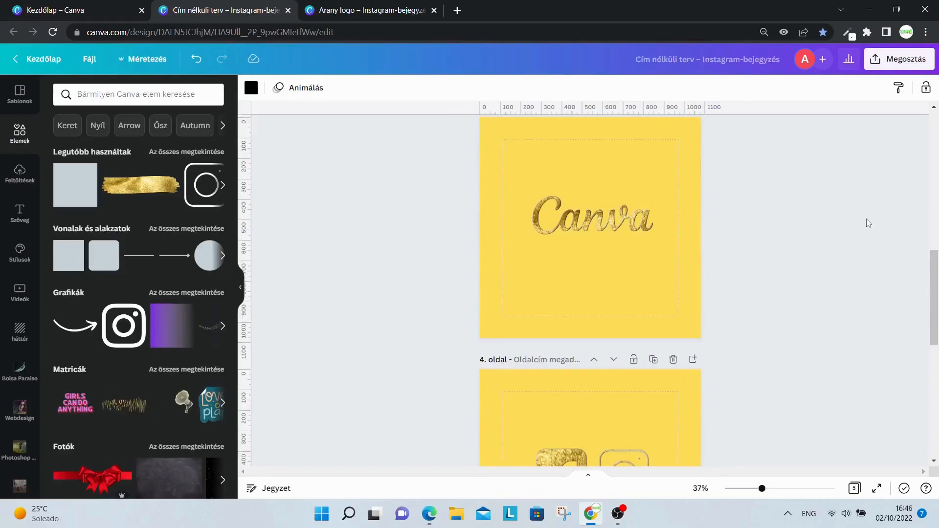
{"action": "scroll", "coordinate": [739, 193], "scroll_direction": "up", "scroll_amount": 1}
{"action": "scroll", "coordinate": [842, 176], "scroll_direction": "down", "scroll_amount": 4}
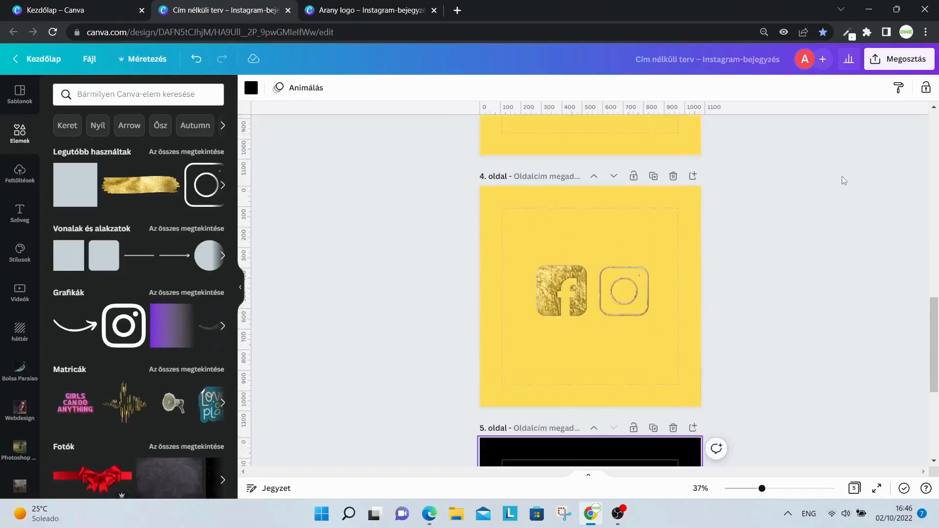
{"action": "scroll", "coordinate": [842, 177], "scroll_direction": "down", "scroll_amount": 3}
{"action": "left_click", "coordinate": [900, 60]}
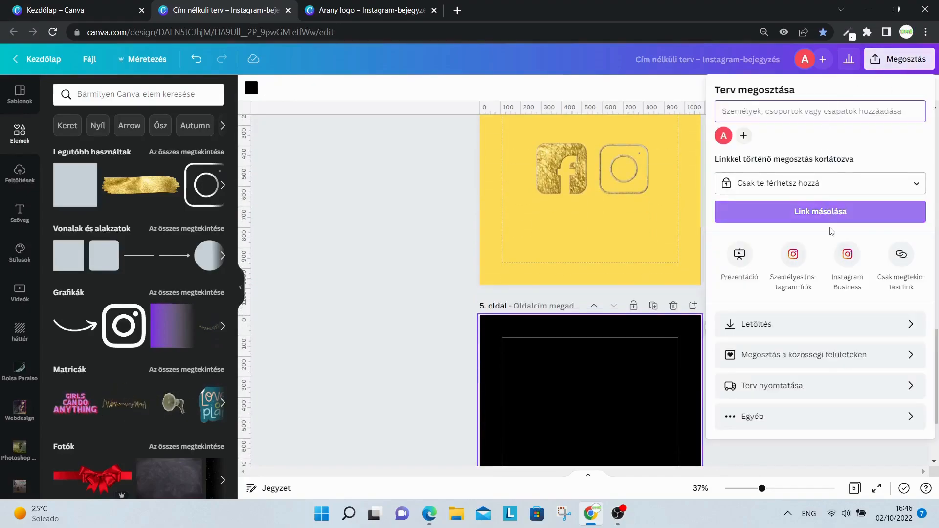
{"action": "left_click", "coordinate": [829, 324]}
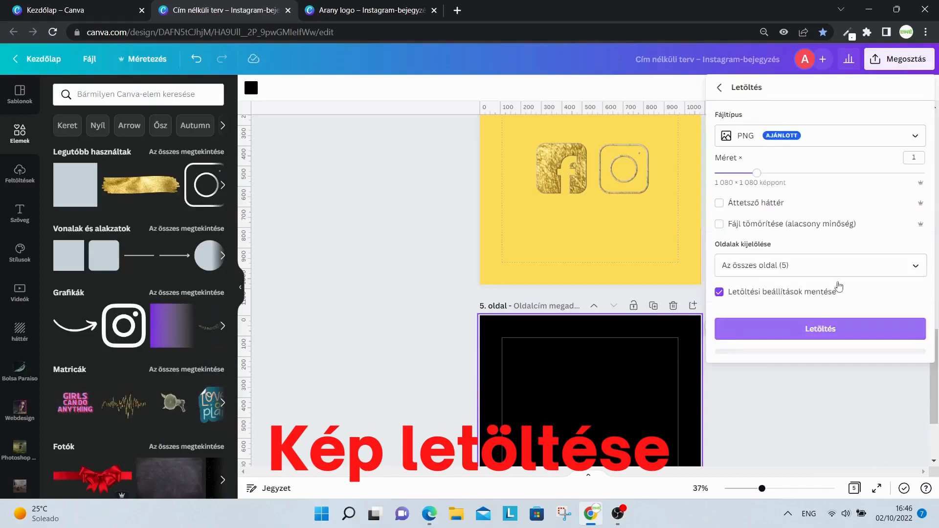
Step: Download only the third page as a PNG and place the downloaded Canva image on the fifth page
{"action": "left_click", "coordinate": [916, 268]}
{"action": "scroll", "coordinate": [878, 335], "scroll_direction": "down", "scroll_amount": 3}
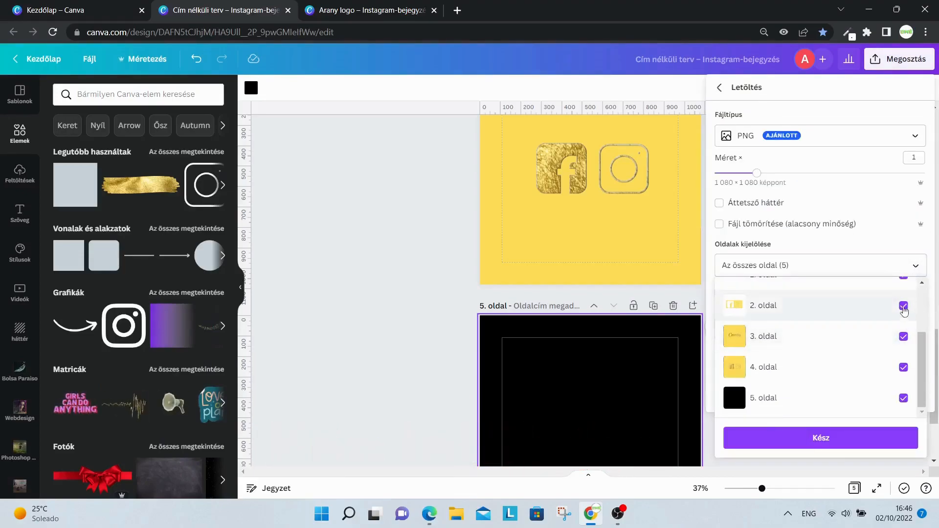
{"action": "scroll", "coordinate": [907, 313], "scroll_direction": "up", "scroll_amount": 2}
{"action": "left_click", "coordinate": [903, 305]}
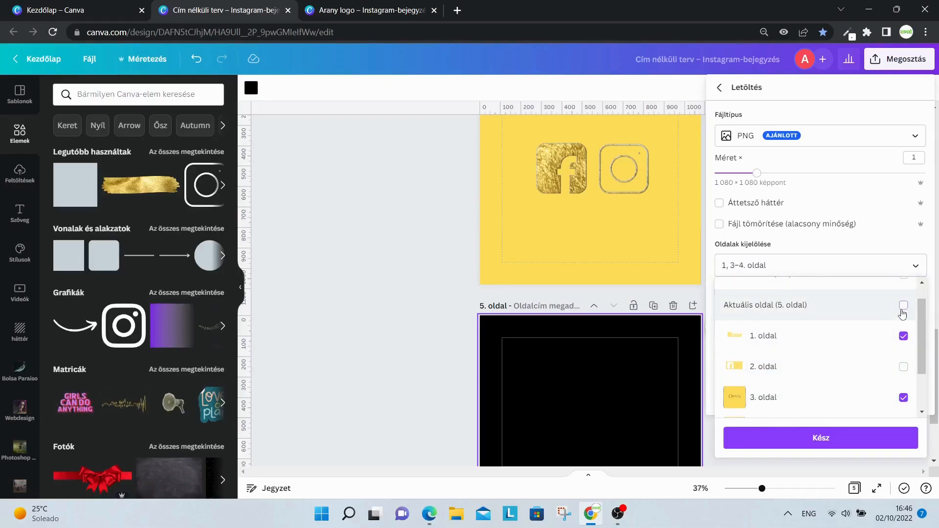
{"action": "left_click", "coordinate": [903, 336]}
{"action": "scroll", "coordinate": [900, 342], "scroll_direction": "down", "scroll_amount": 2}
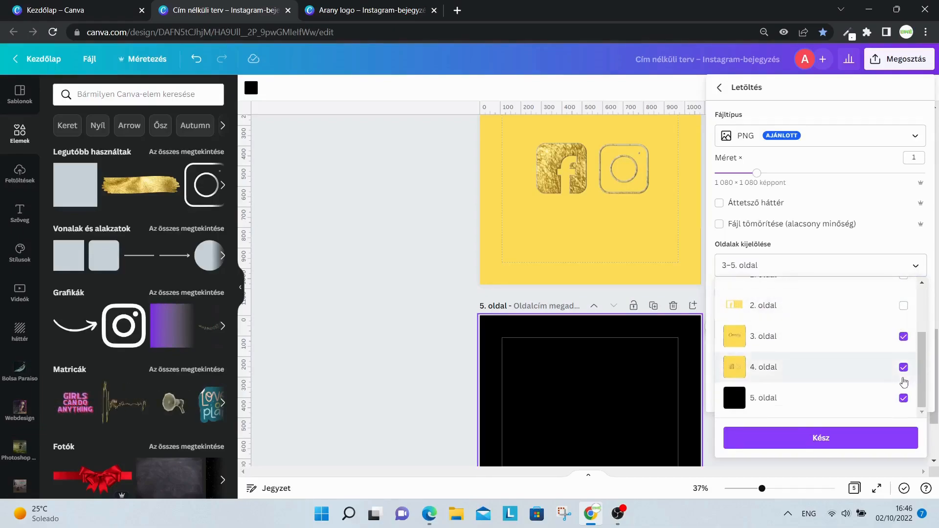
{"action": "left_click", "coordinate": [898, 372]}
{"action": "left_click", "coordinate": [903, 400]}
{"action": "left_click", "coordinate": [881, 442]}
{"action": "left_click", "coordinate": [843, 341]}
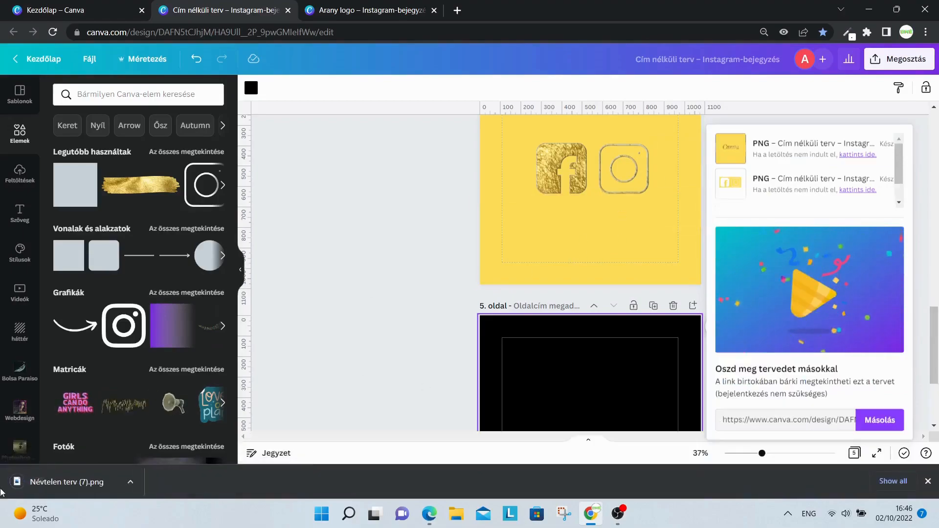
{"action": "left_click_drag", "start_coordinate": [27, 481], "coordinate": [603, 390]}
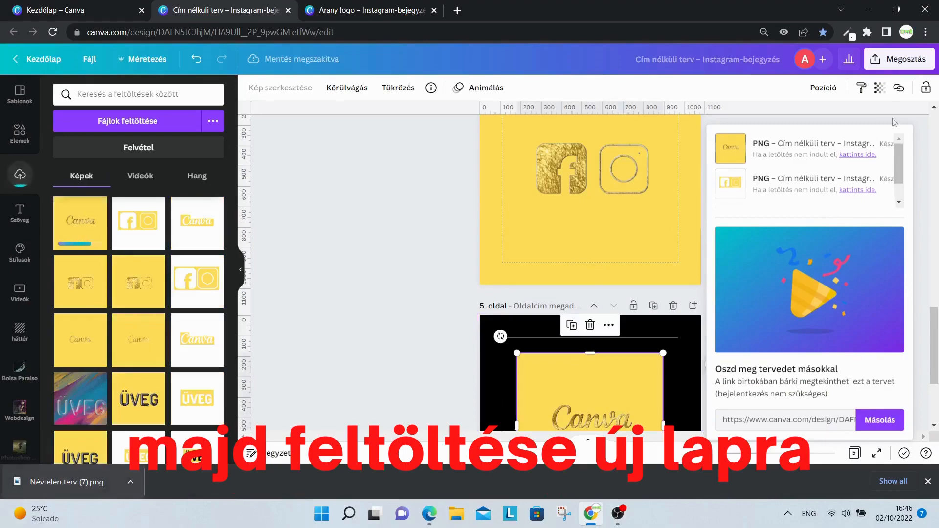
{"action": "left_click", "coordinate": [921, 174]}
Step: Download only the fourth page as a PNG and place the downloaded Facebook and Instagram image on the fifth page
{"action": "left_click", "coordinate": [886, 63]}
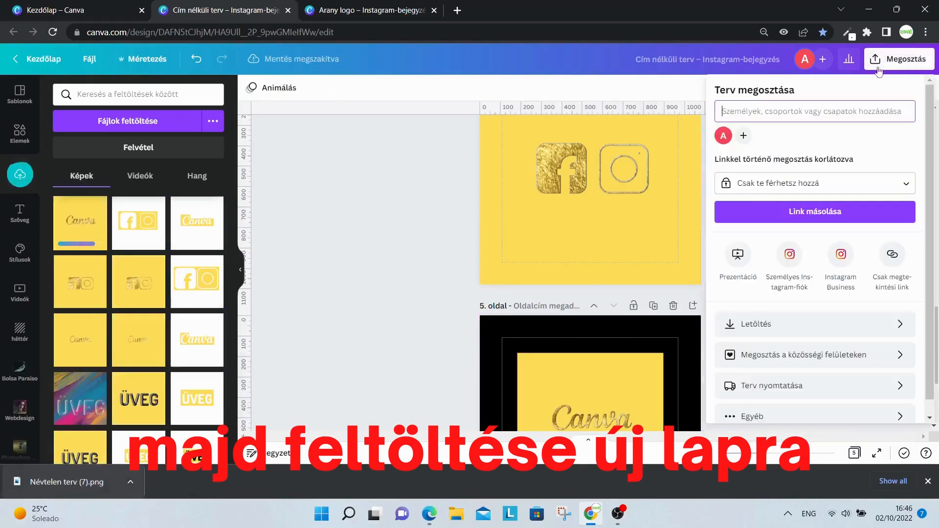
{"action": "left_click", "coordinate": [845, 326]}
{"action": "left_click", "coordinate": [915, 267]}
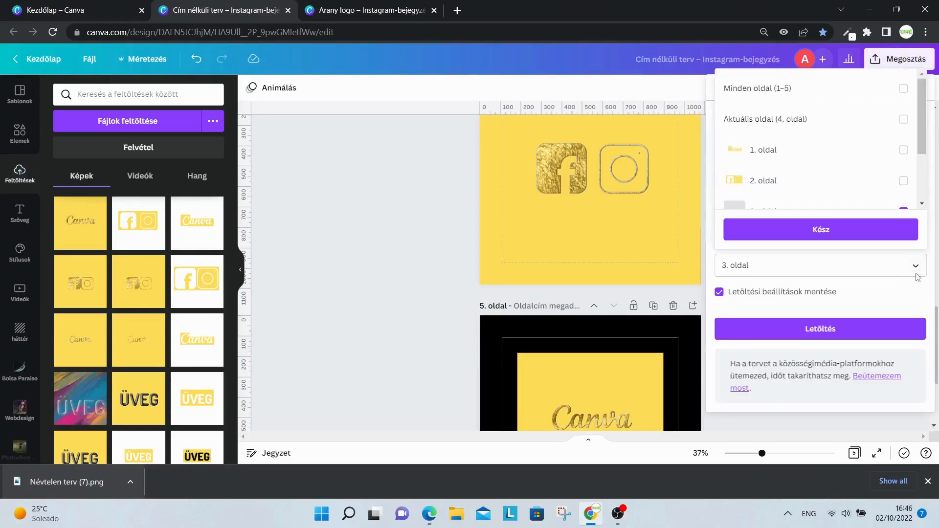
{"action": "scroll", "coordinate": [898, 178], "scroll_direction": "down", "scroll_amount": 1}
{"action": "left_click", "coordinate": [904, 150]}
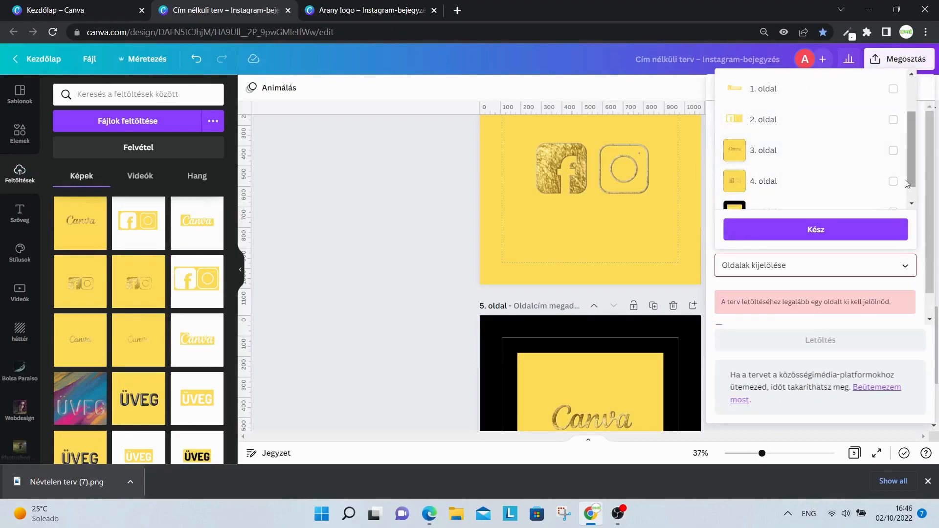
{"action": "left_click", "coordinate": [903, 181]}
{"action": "left_click", "coordinate": [877, 240]}
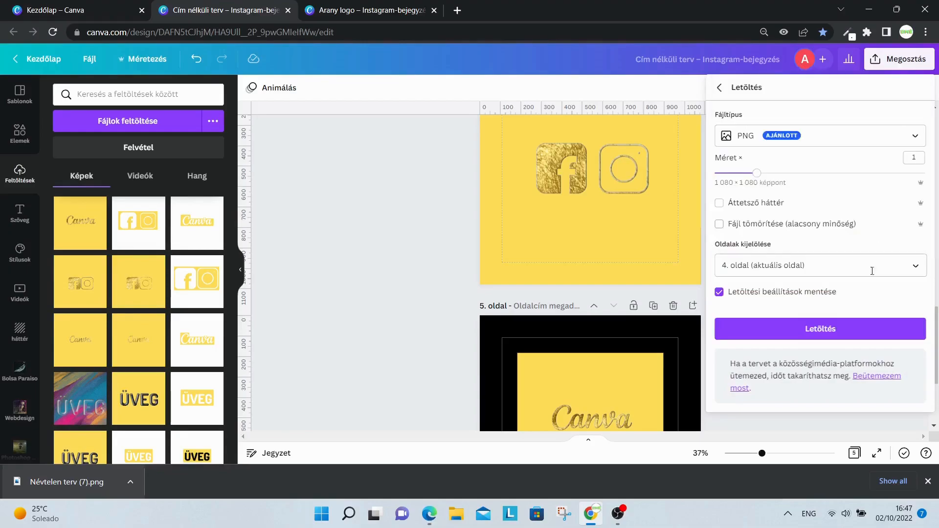
{"action": "left_click", "coordinate": [861, 328]}
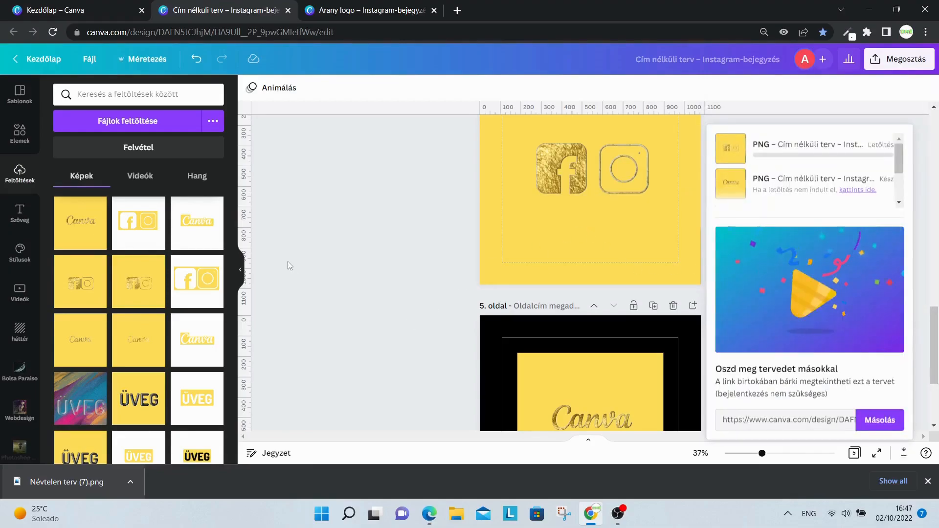
{"action": "scroll", "coordinate": [434, 286], "scroll_direction": "down", "scroll_amount": 3}
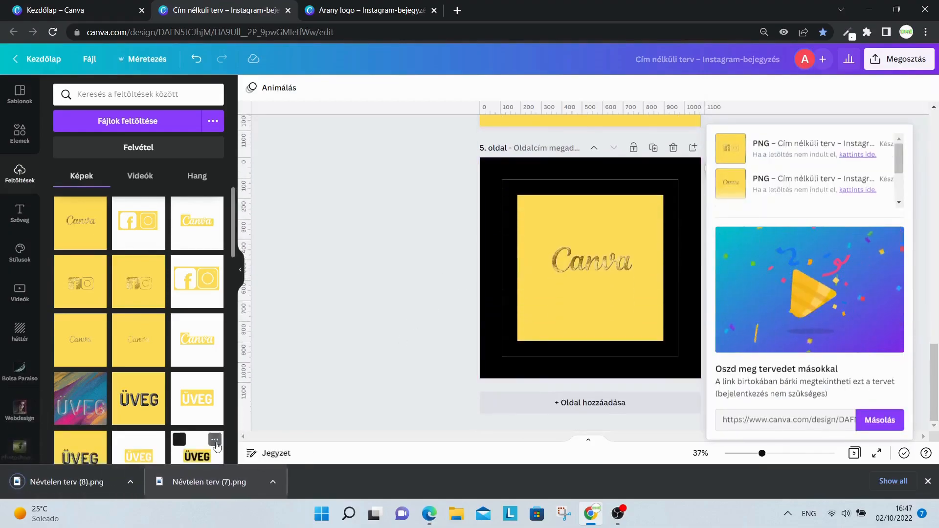
{"action": "left_click_drag", "start_coordinate": [77, 482], "coordinate": [565, 331]}
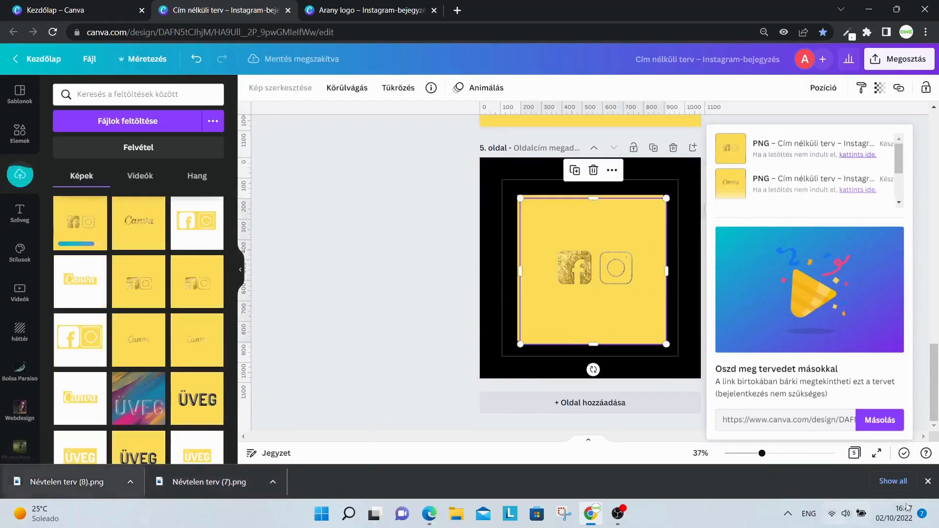
{"action": "left_click", "coordinate": [928, 481]}
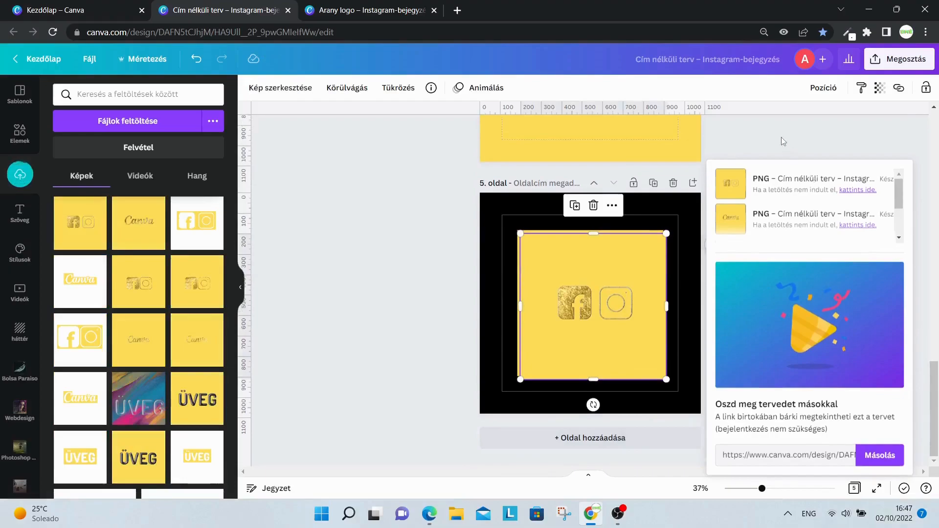
{"action": "left_click", "coordinate": [705, 453]}
Step: Crop the Facebook and Instagram image closely around the icons and move it to the fifth page's lower part
{"action": "left_click_drag", "start_coordinate": [758, 490], "coordinate": [768, 490]}
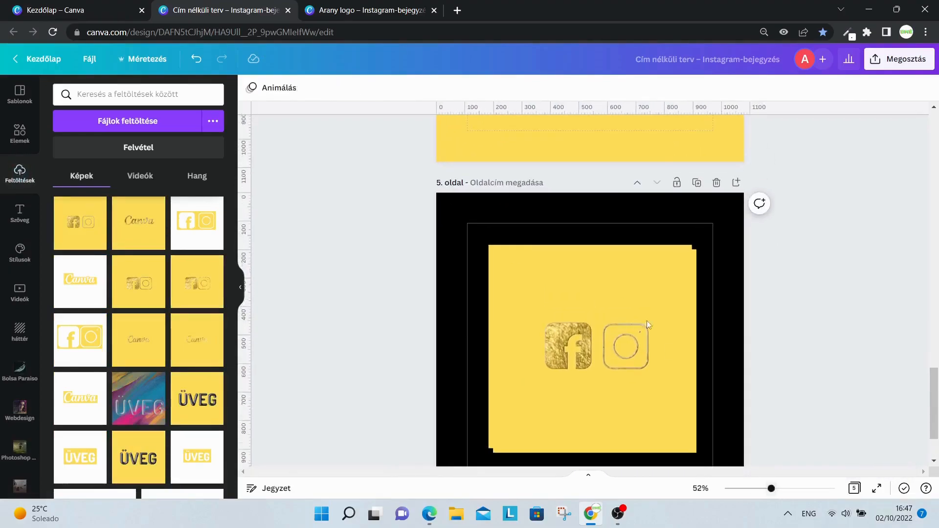
{"action": "scroll", "coordinate": [636, 293], "scroll_direction": "down", "scroll_amount": 2}
{"action": "left_click", "coordinate": [600, 226]}
{"action": "left_click_drag", "start_coordinate": [603, 184], "coordinate": [607, 252]}
{"action": "left_click_drag", "start_coordinate": [632, 388], "coordinate": [630, 319]}
{"action": "left_click_drag", "start_coordinate": [496, 288], "coordinate": [536, 287]}
{"action": "left_click_drag", "start_coordinate": [693, 289], "coordinate": [599, 423]}
Step: Crop the Canva image on all four sides to fit closely around the gold lettering
{"action": "left_click", "coordinate": [665, 333]}
{"action": "left_click_drag", "start_coordinate": [678, 385], "coordinate": [663, 293]}
{"action": "left_click_drag", "start_coordinate": [624, 186], "coordinate": [618, 251]}
{"action": "left_click_drag", "start_coordinate": [488, 275], "coordinate": [527, 273]}
{"action": "left_click_drag", "start_coordinate": [686, 274], "coordinate": [652, 274]}
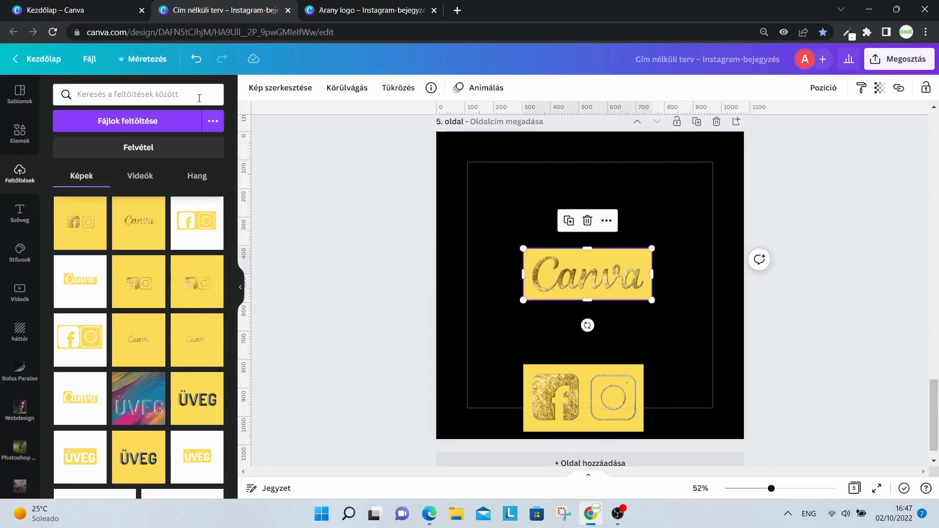
Step: Try to remove the yellow background from the cropped Canva image with the background remover
{"action": "left_click", "coordinate": [282, 88]}
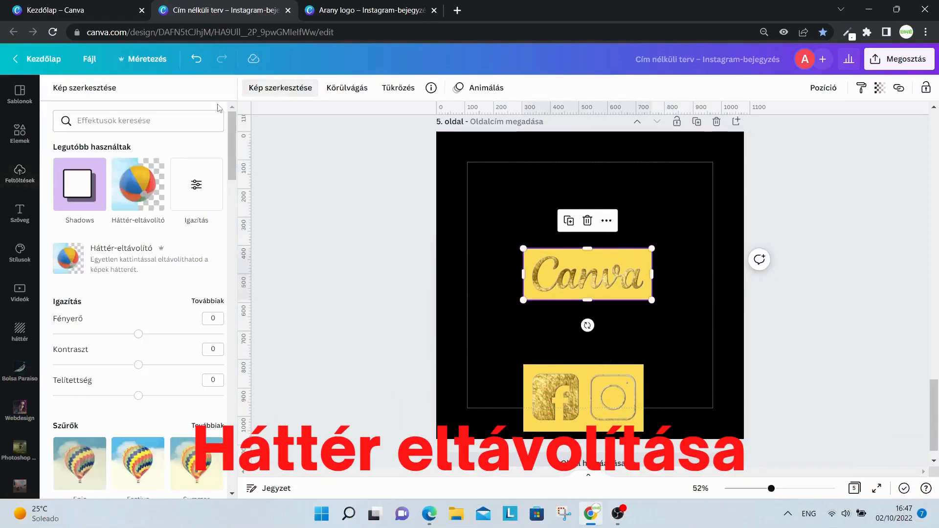
{"action": "left_click", "coordinate": [132, 194]}
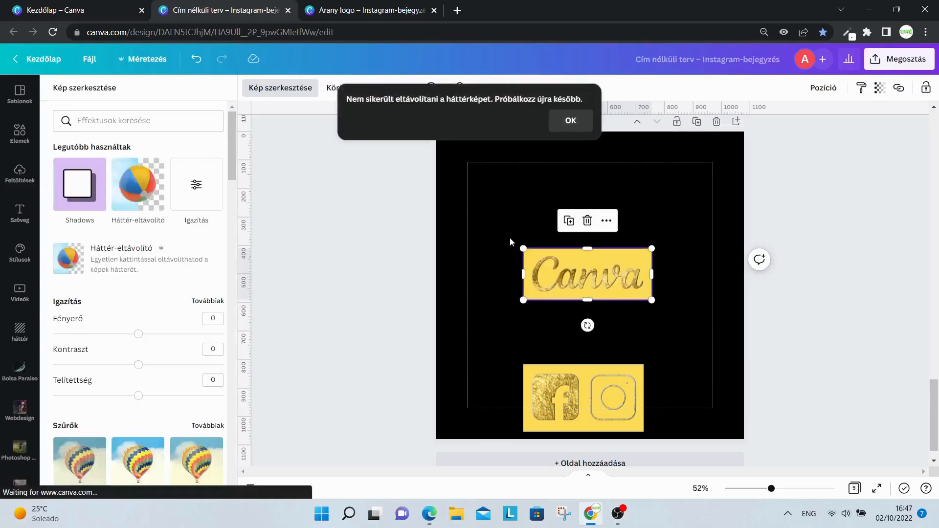
{"action": "left_click", "coordinate": [578, 121]}
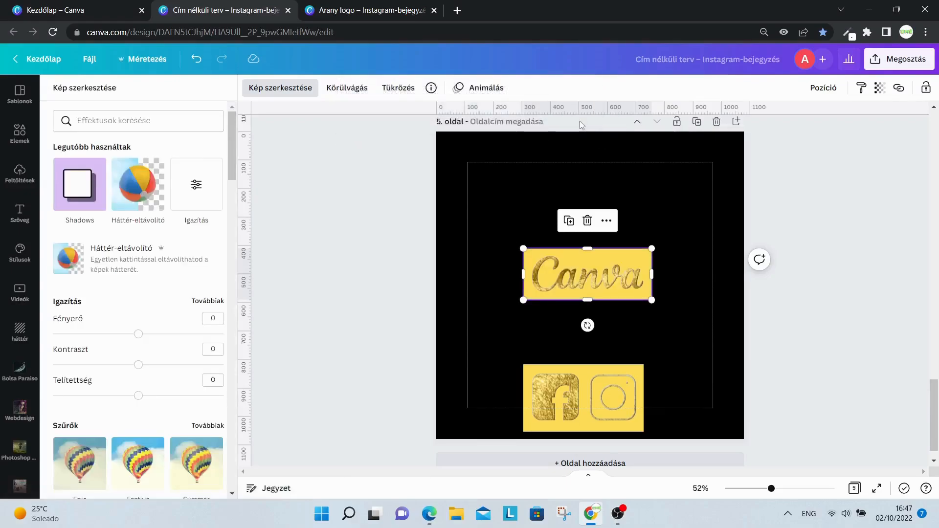
Step: Remove the yellow background from the Canva image and apply the result
{"action": "left_click_drag", "start_coordinate": [630, 287], "coordinate": [629, 284]}
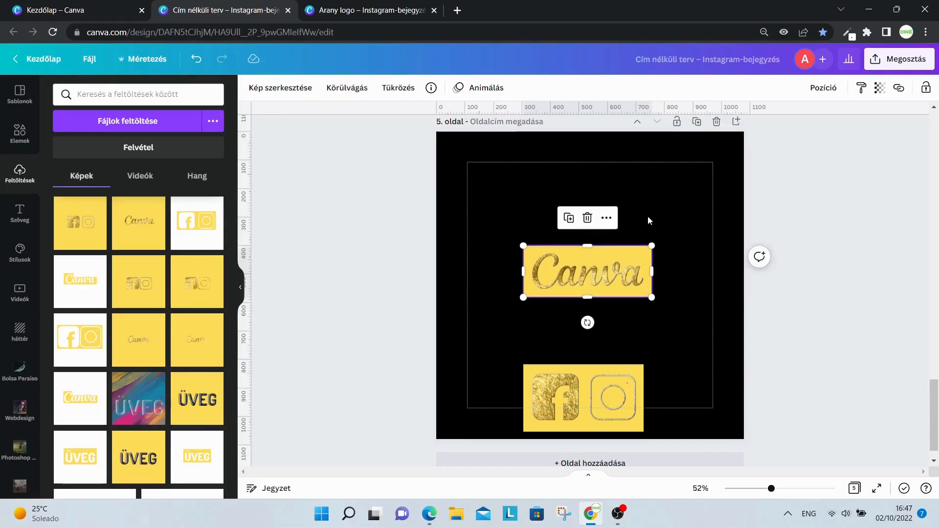
{"action": "left_click", "coordinate": [281, 87]}
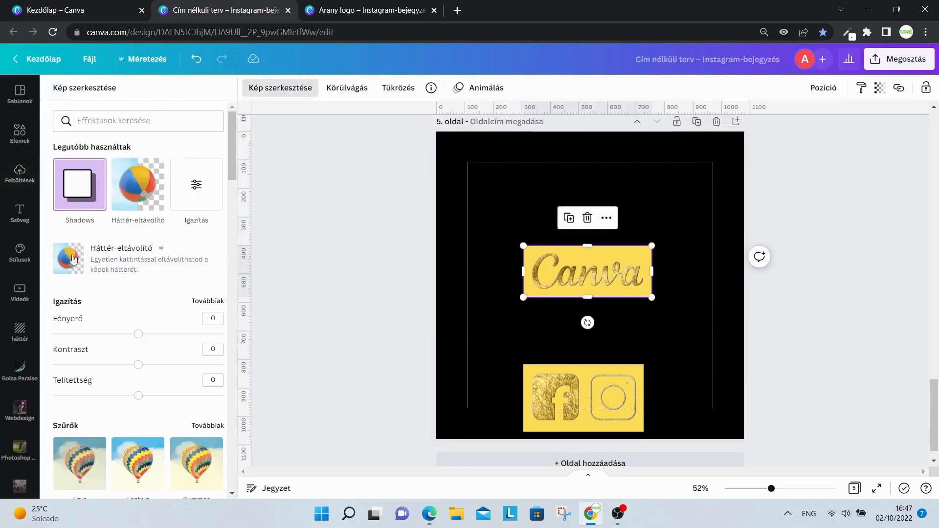
{"action": "left_click", "coordinate": [120, 189]}
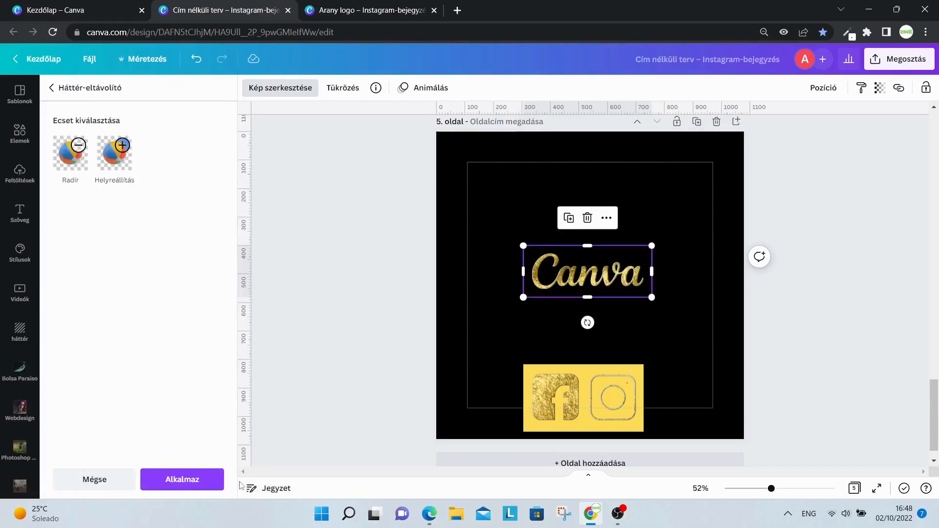
{"action": "left_click", "coordinate": [186, 480]}
Step: Move the gold Canva lettering higher on the page and place the Facebook and Instagram image just below it
{"action": "left_click_drag", "start_coordinate": [632, 287], "coordinate": [629, 239]}
{"action": "left_click_drag", "start_coordinate": [602, 408], "coordinate": [602, 322]}
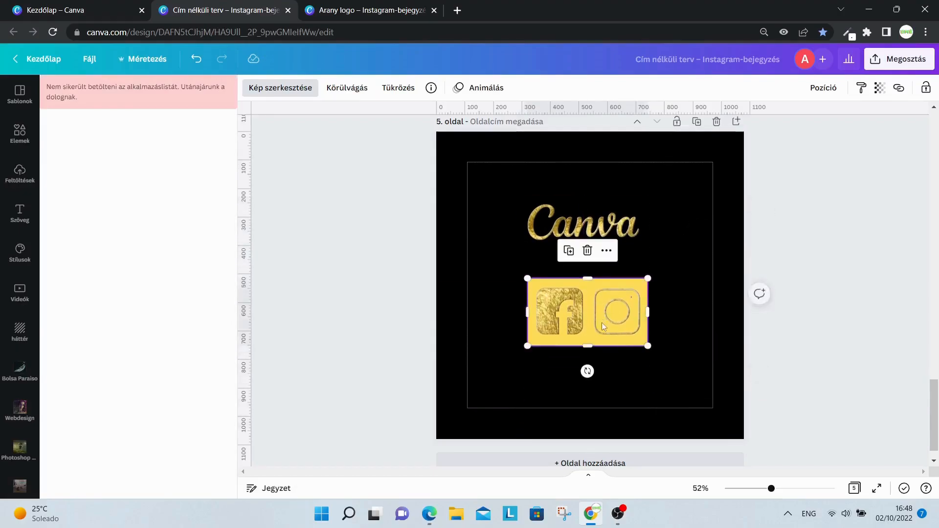
{"action": "left_click", "coordinate": [611, 240]}
{"action": "left_click_drag", "start_coordinate": [611, 239], "coordinate": [611, 246]}
{"action": "left_click", "coordinate": [603, 266]}
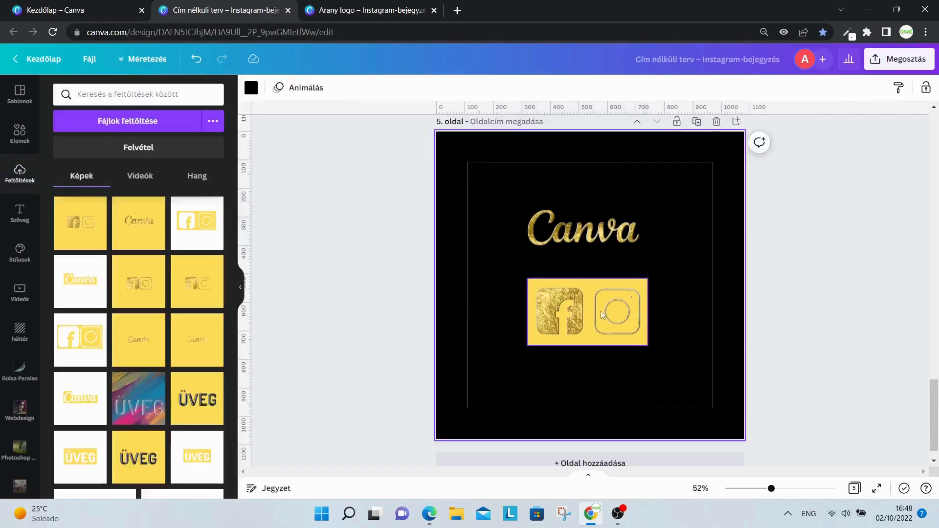
Step: Remove the yellow background from the Facebook and Instagram image, then slightly enlarge it and move it up under the Canva lettering
{"action": "left_click", "coordinate": [601, 311]}
{"action": "left_click", "coordinate": [247, 89]}
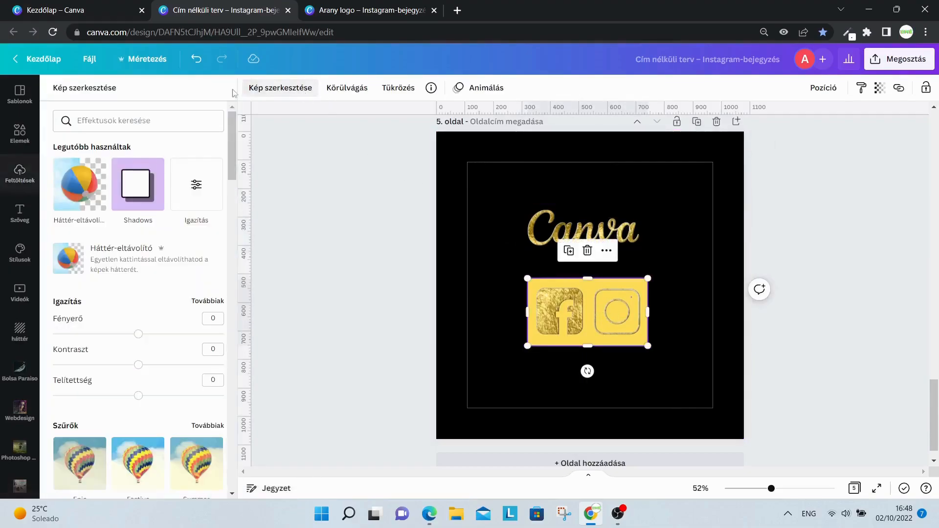
{"action": "left_click", "coordinate": [81, 195]}
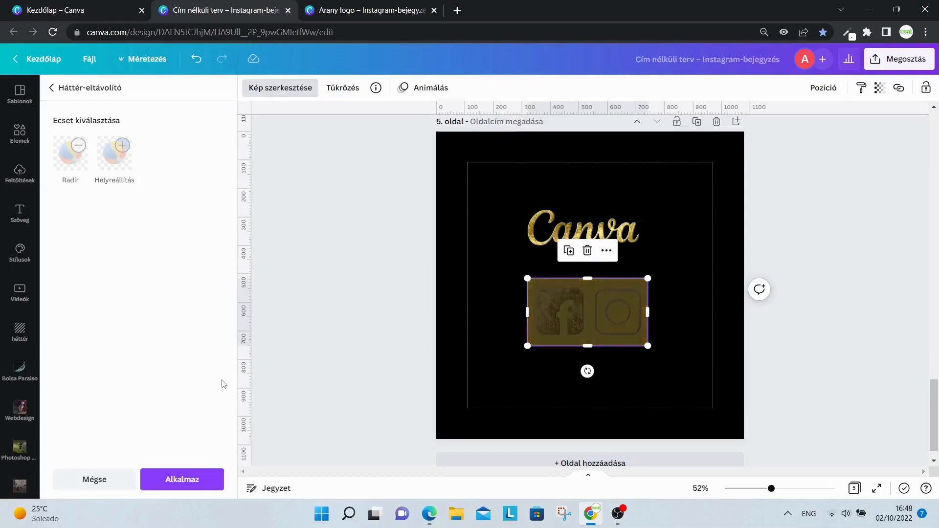
{"action": "left_click", "coordinate": [208, 488]}
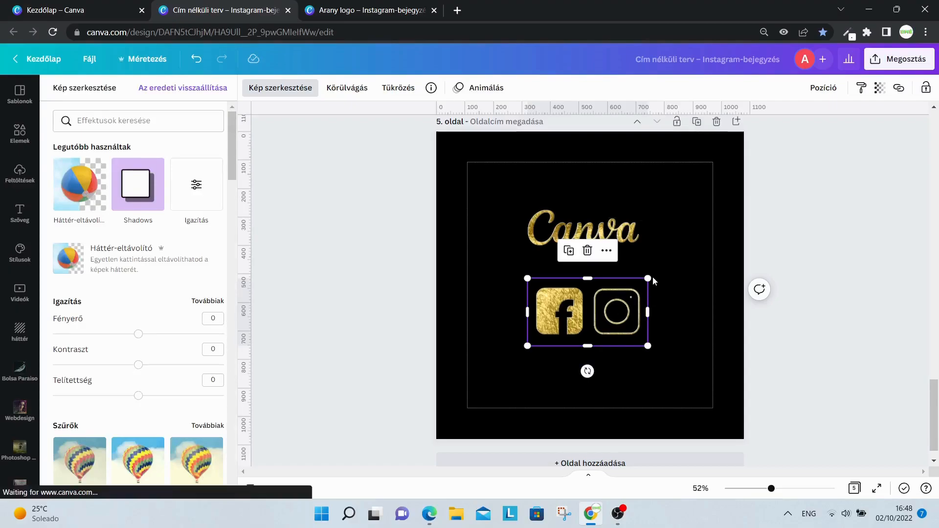
{"action": "left_click_drag", "start_coordinate": [647, 279], "coordinate": [663, 269]}
{"action": "left_click_drag", "start_coordinate": [587, 308], "coordinate": [579, 298]}
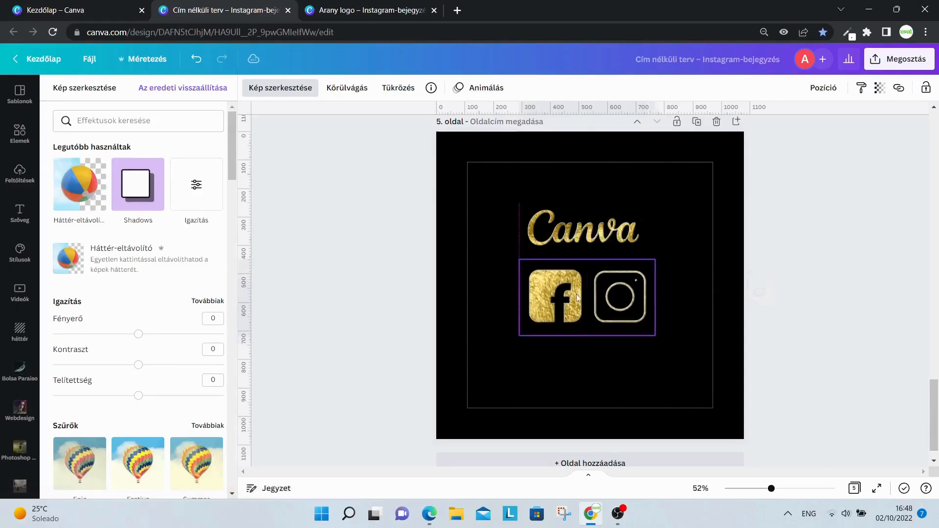
Step: Enlarge the Canva lettering, place it directly above the Facebook and Instagram icons, and show the page in full screen
{"action": "left_click", "coordinate": [645, 243]}
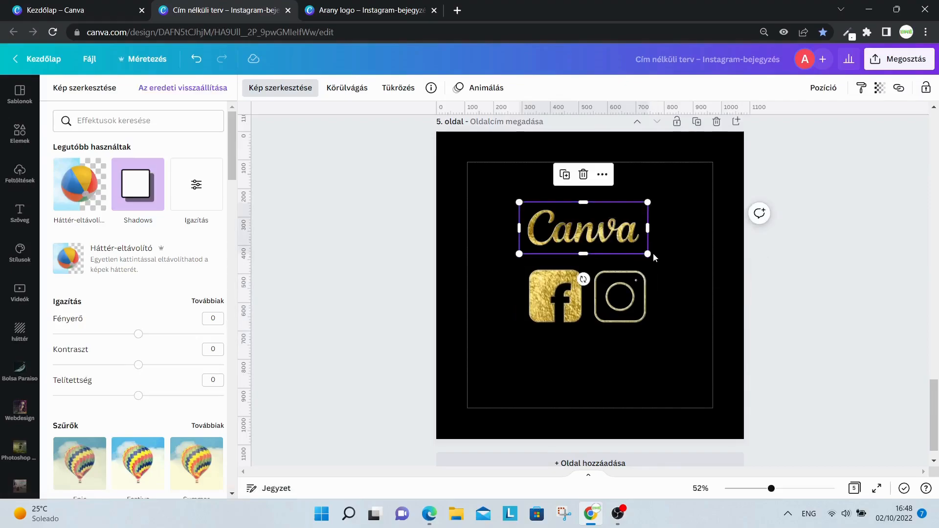
{"action": "left_click_drag", "start_coordinate": [647, 254], "coordinate": [660, 260]}
{"action": "left_click_drag", "start_coordinate": [605, 243], "coordinate": [603, 258]}
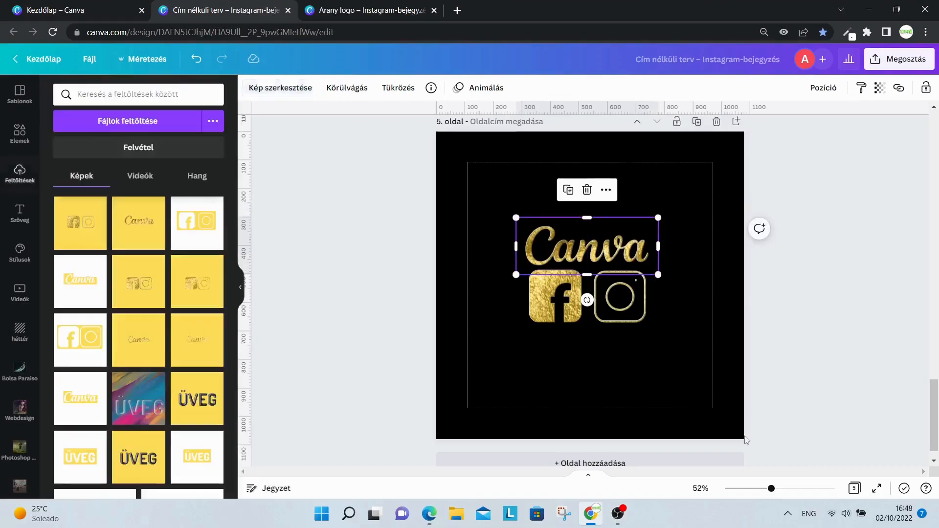
{"action": "left_click", "coordinate": [877, 489]}
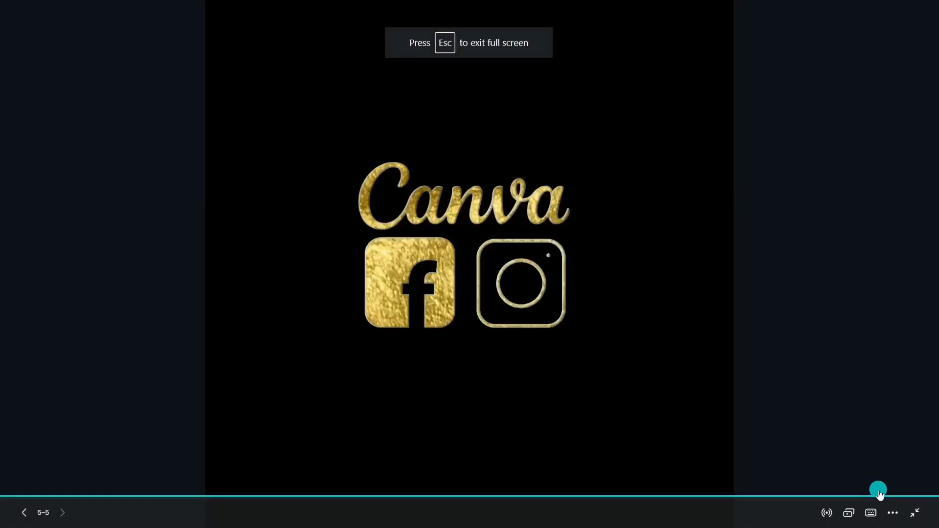